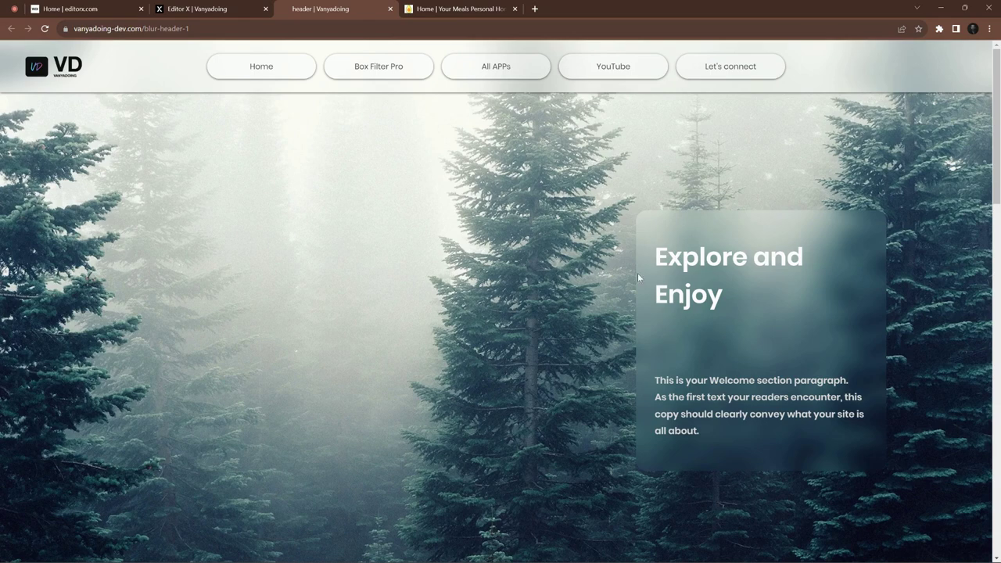
Step: Scroll through the published blur-header page to preview the forest hero and item cards
{"action": "scroll", "coordinate": [514, 348], "scroll_direction": "down", "scroll_amount": 10}
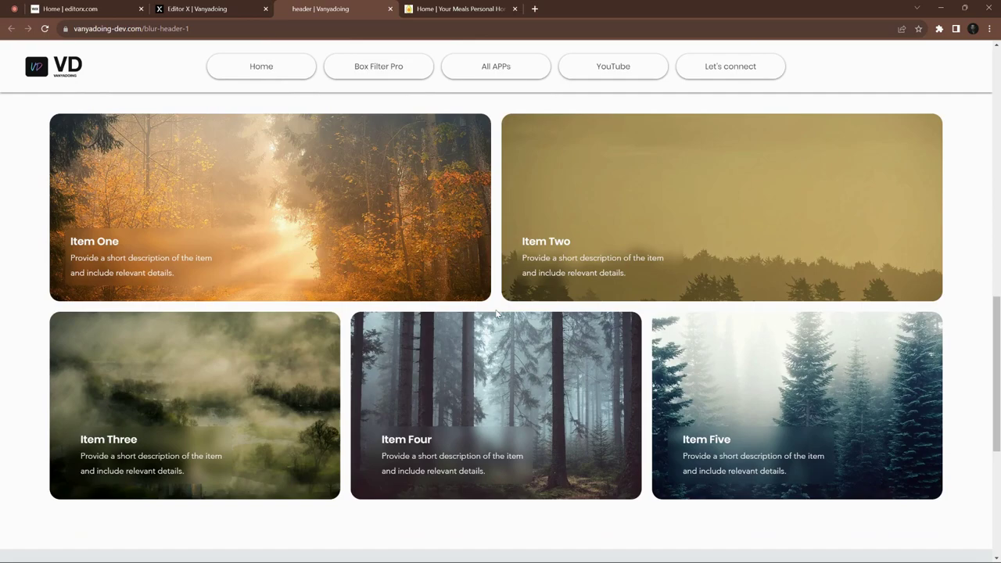
{"action": "scroll", "coordinate": [659, 402], "scroll_direction": "down", "scroll_amount": 4}
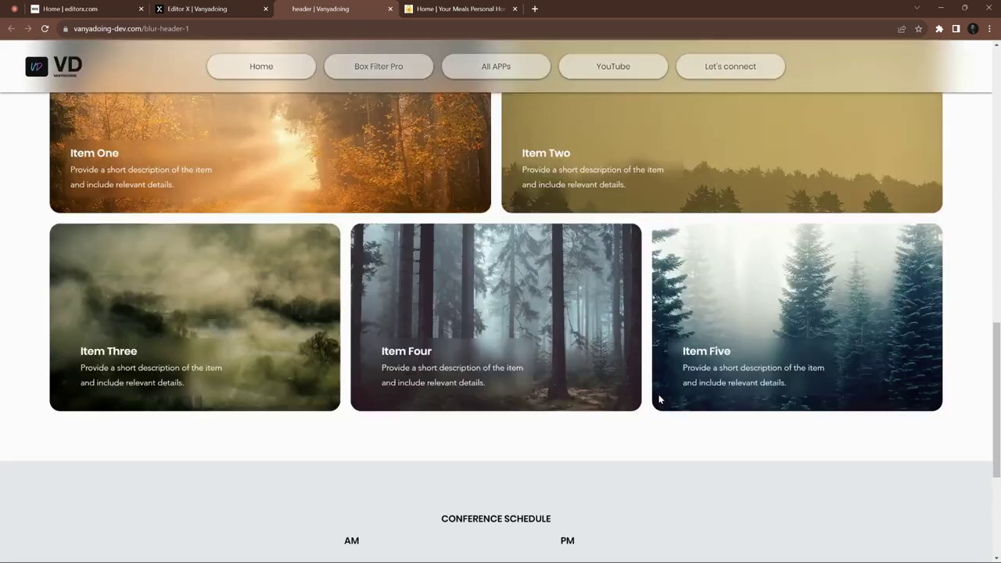
{"action": "scroll", "coordinate": [748, 351], "scroll_direction": "up", "scroll_amount": 14}
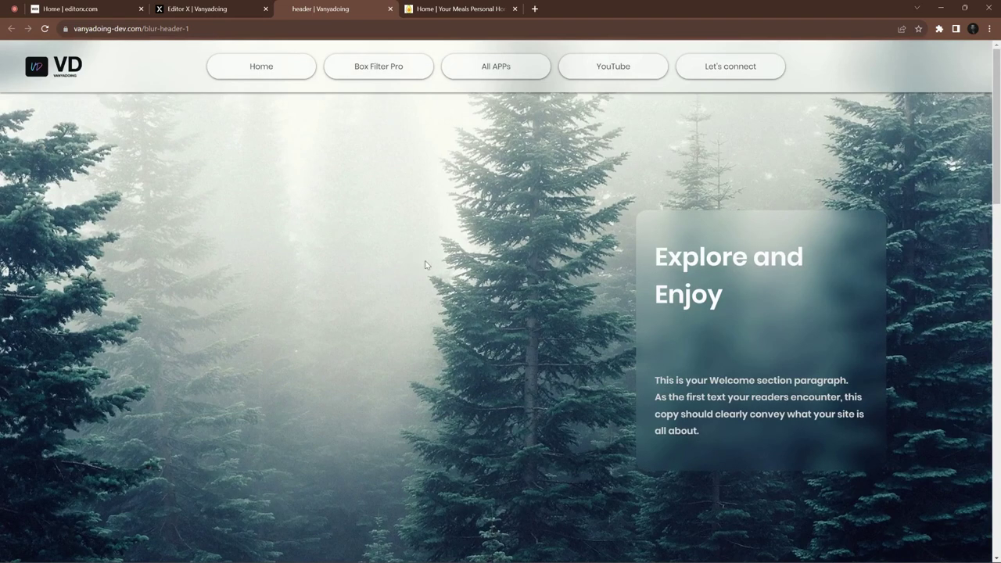
Step: Switch to the Editor X tab and select the site's header strip
{"action": "left_click", "coordinate": [226, 4]}
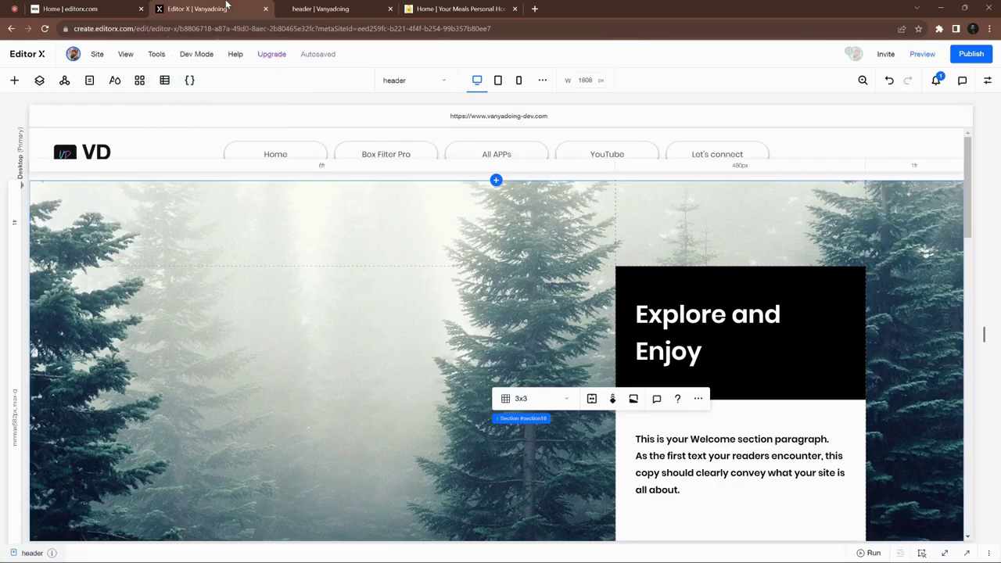
{"action": "left_click", "coordinate": [429, 319]}
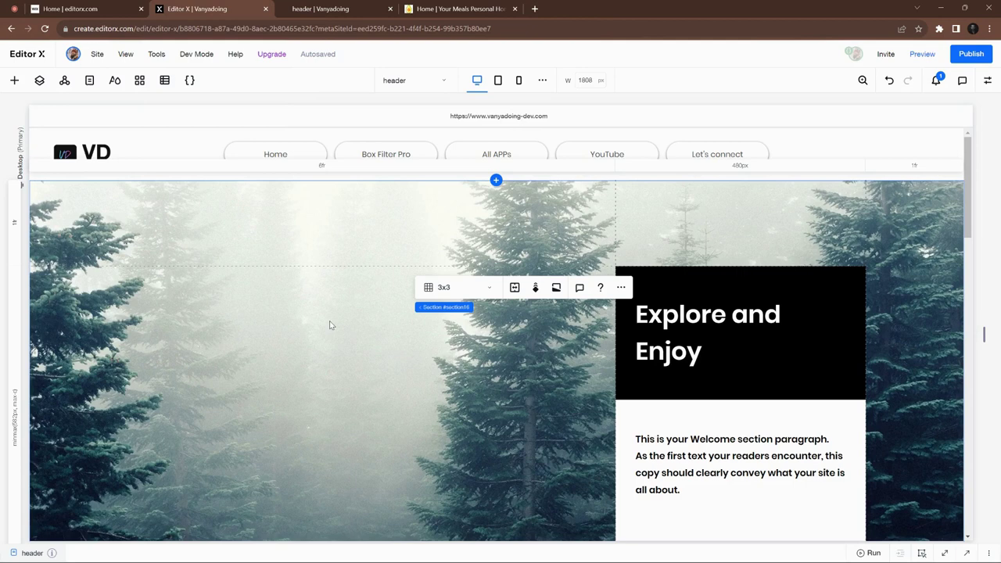
{"action": "left_click", "coordinate": [412, 81]}
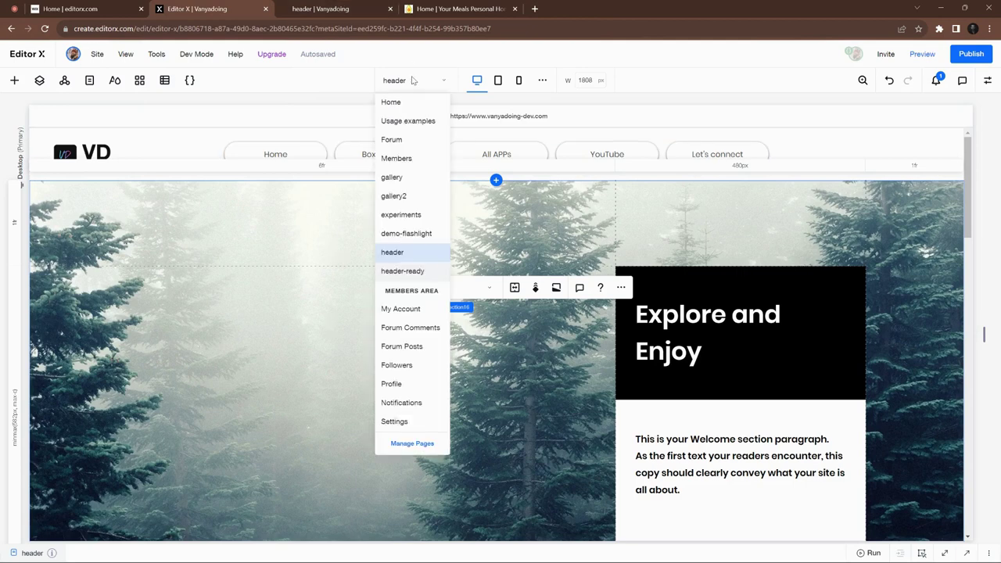
{"action": "left_click", "coordinate": [407, 252]}
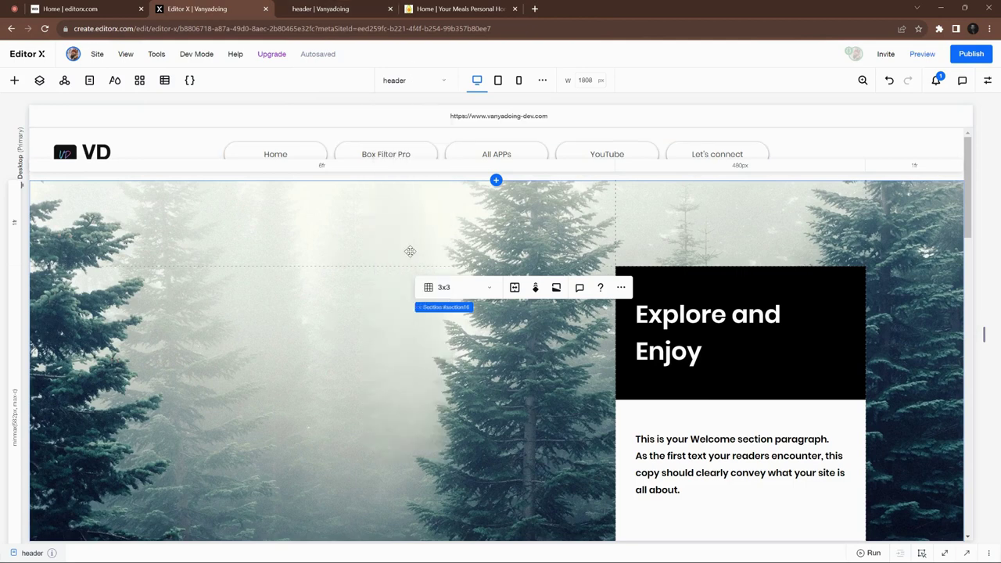
{"action": "left_click", "coordinate": [286, 252]}
{"action": "left_click", "coordinate": [178, 149]}
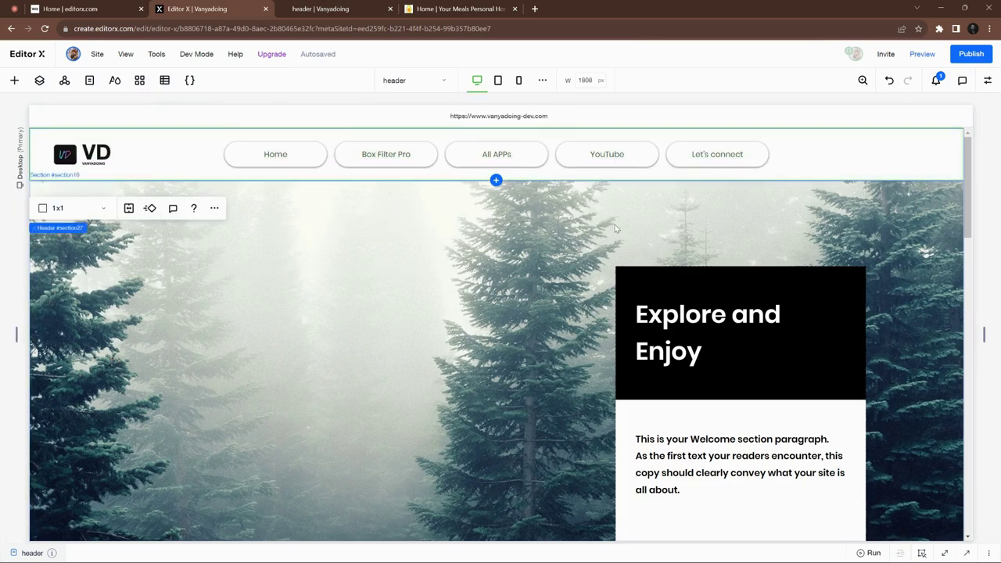
Step: Set the header's position type to Pinned with Overlap next section enabled
{"action": "left_click", "coordinate": [986, 81]}
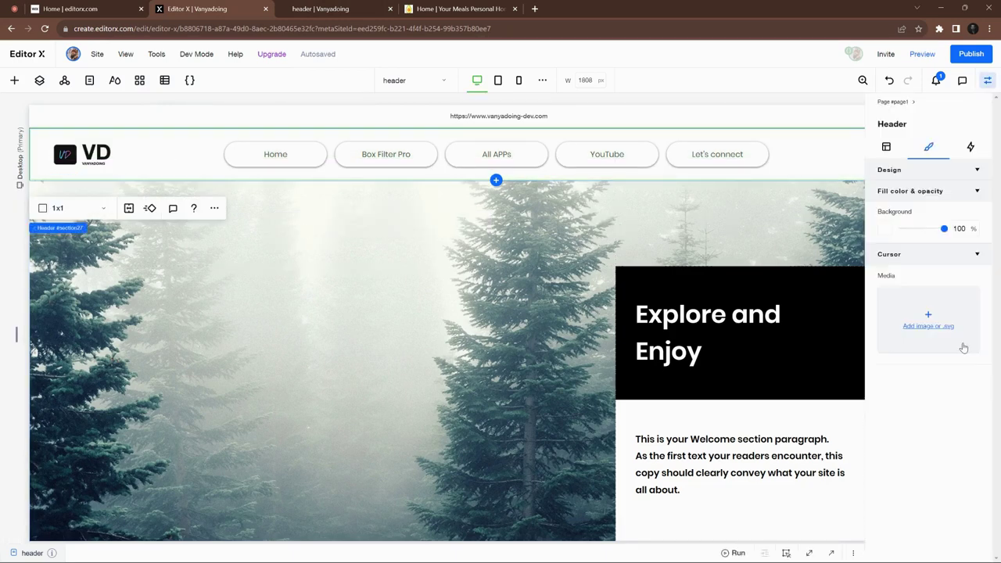
{"action": "left_click", "coordinate": [891, 153]}
{"action": "scroll", "coordinate": [953, 429], "scroll_direction": "down", "scroll_amount": 2}
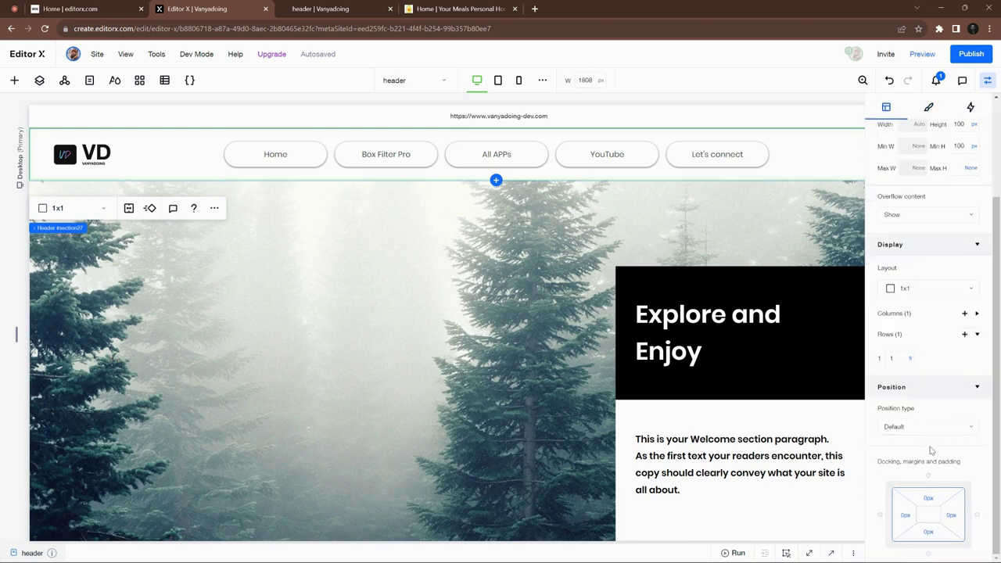
{"action": "left_click", "coordinate": [911, 427]}
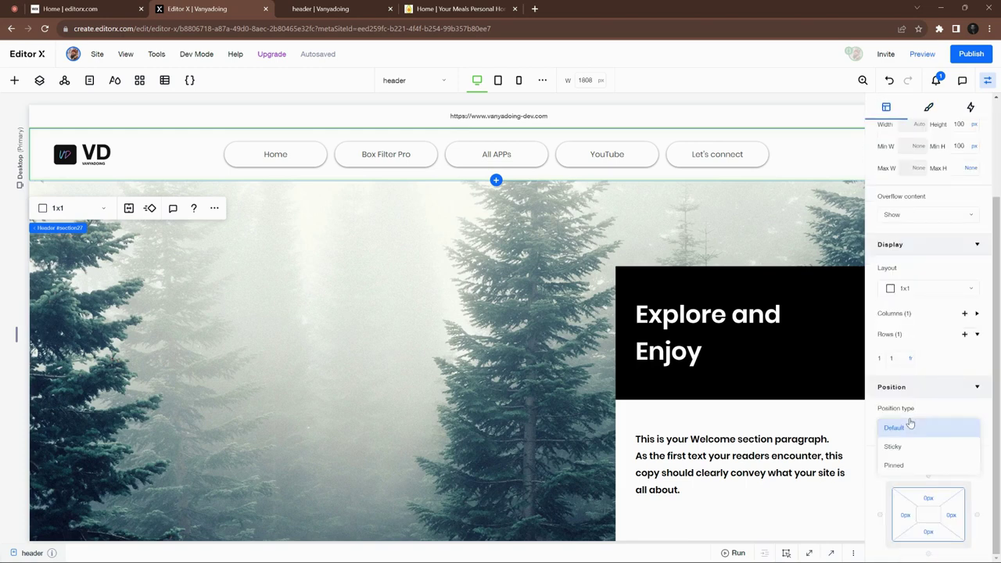
{"action": "left_click", "coordinate": [907, 464]}
{"action": "scroll", "coordinate": [899, 449], "scroll_direction": "down", "scroll_amount": 1}
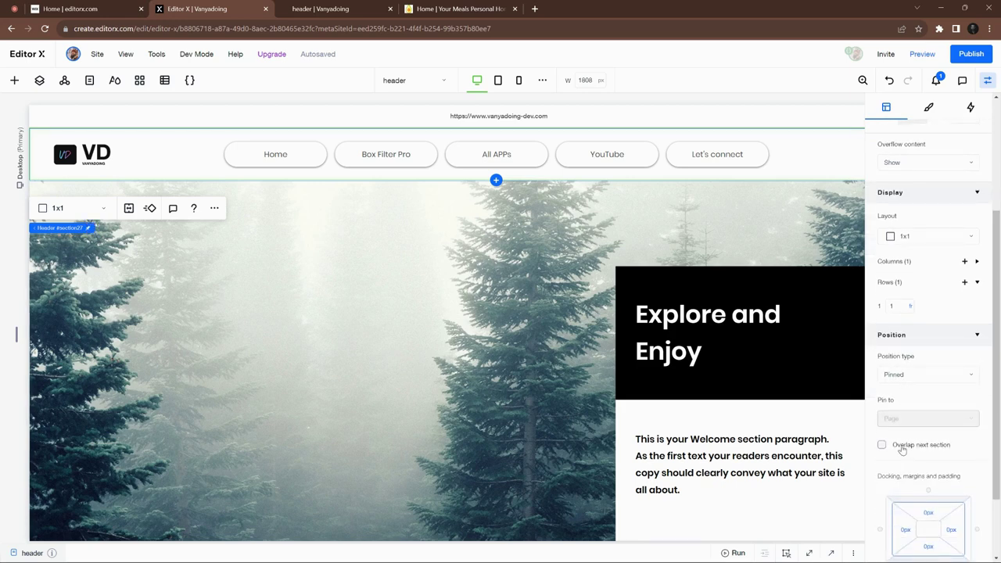
{"action": "left_click", "coordinate": [901, 447]}
{"action": "scroll", "coordinate": [911, 469], "scroll_direction": "down", "scroll_amount": 2}
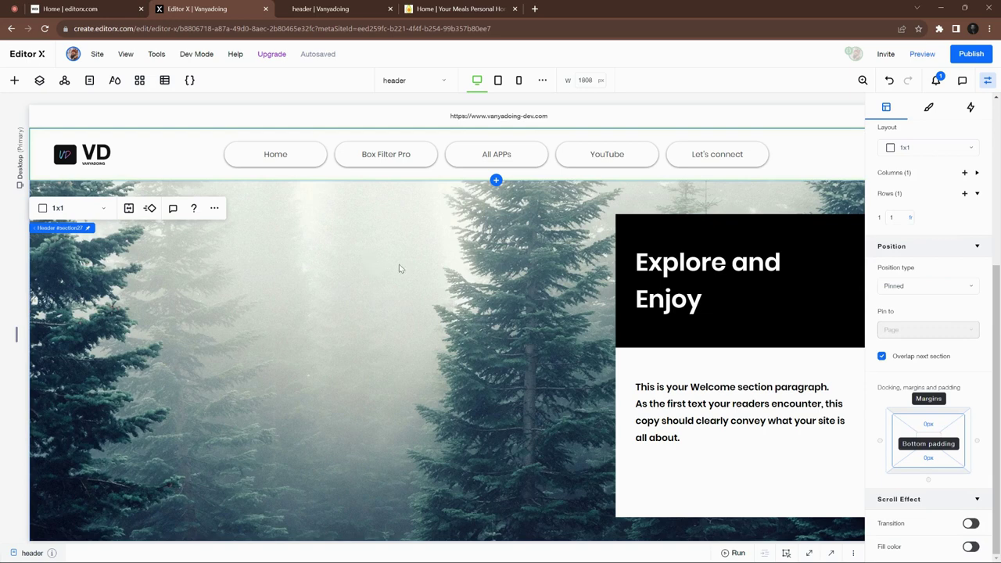
{"action": "scroll", "coordinate": [938, 261], "scroll_direction": "up", "scroll_amount": 5}
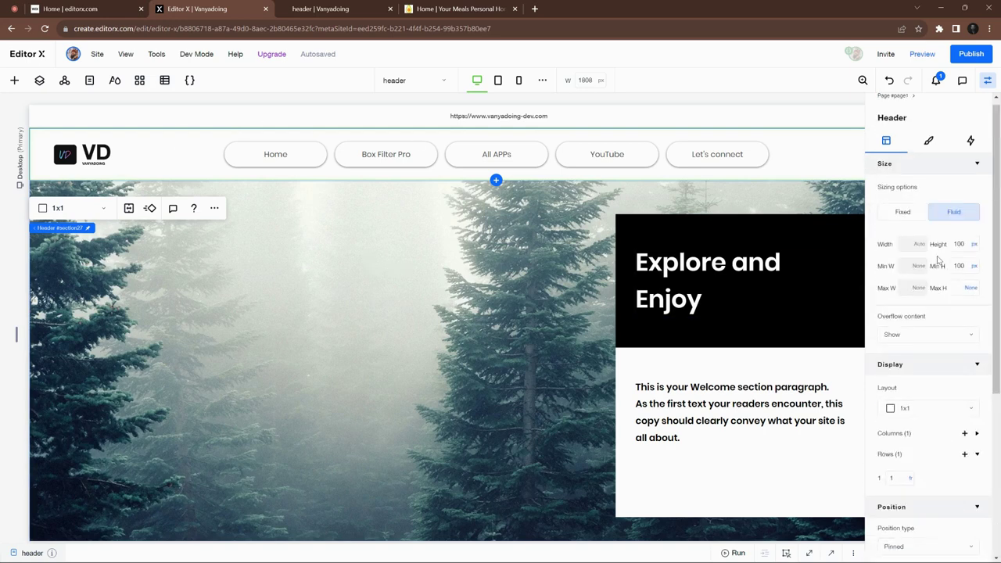
Step: Make the header background fully transparent with opacity 0
{"action": "left_click", "coordinate": [929, 146]}
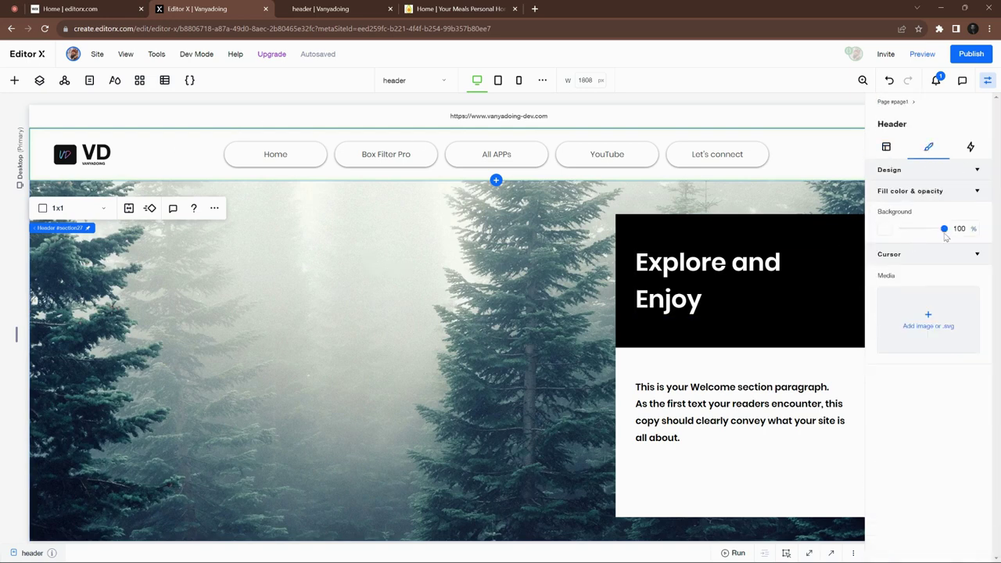
{"action": "left_click_drag", "start_coordinate": [944, 229], "coordinate": [884, 235]}
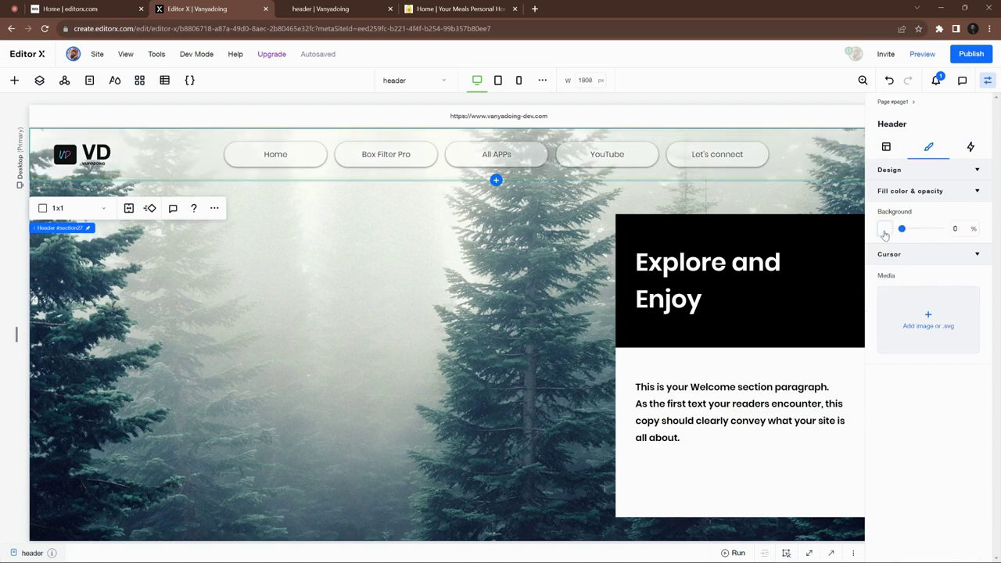
{"action": "left_click", "coordinate": [300, 265]}
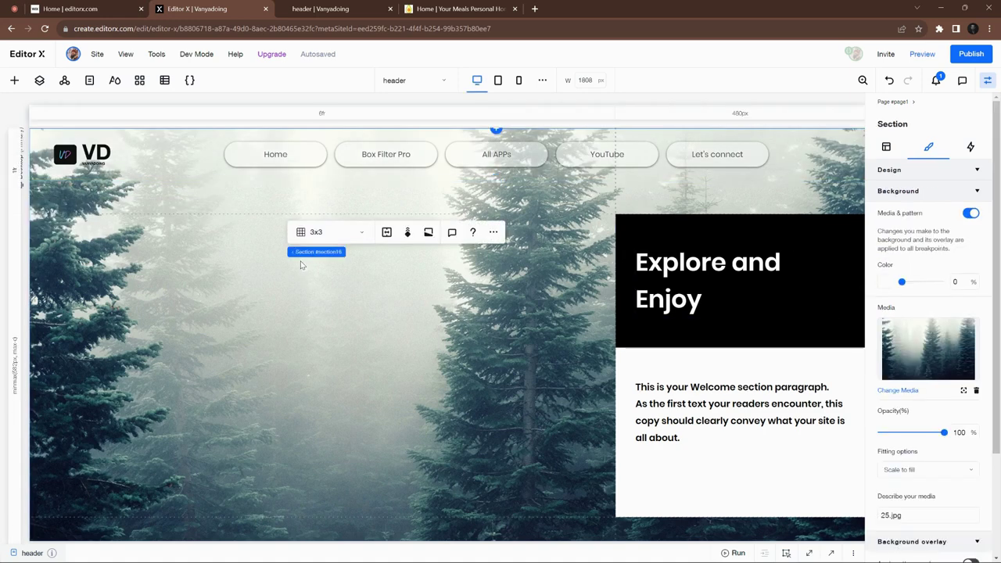
{"action": "left_click", "coordinate": [161, 157]}
Step: Add a new Container from Quick Add onto the page
{"action": "key", "text": "a"}
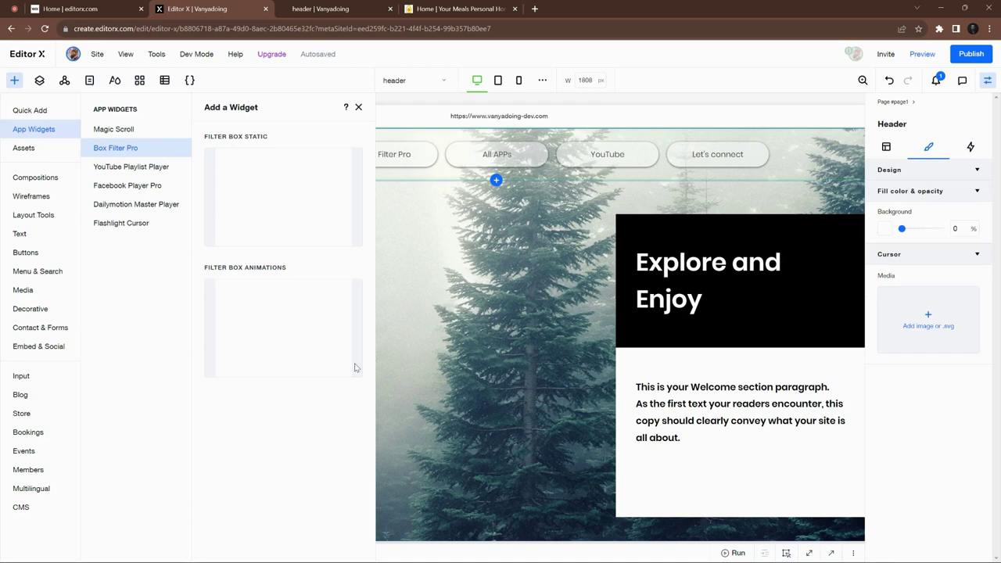
{"action": "left_click", "coordinate": [33, 112]}
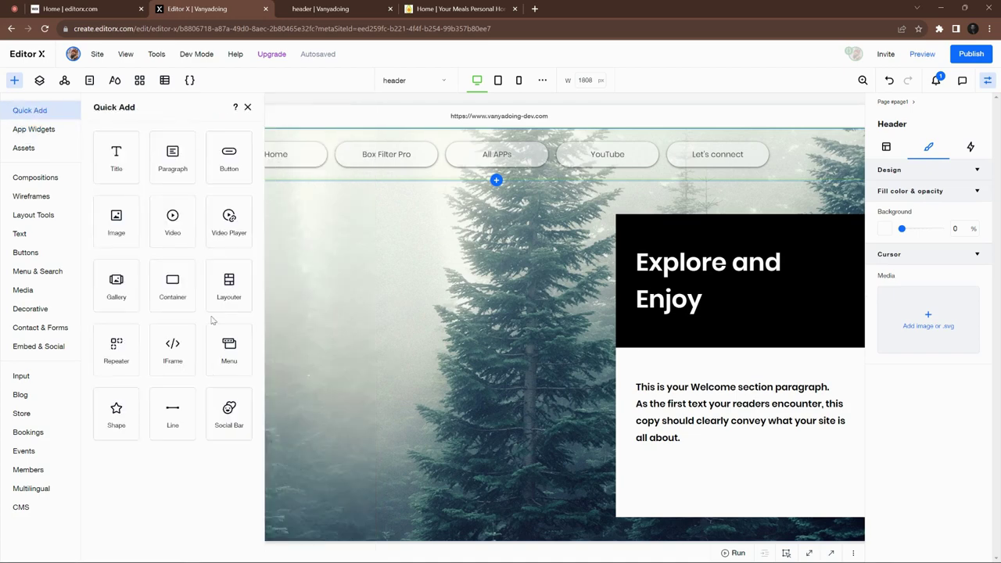
{"action": "left_click_drag", "start_coordinate": [174, 279], "coordinate": [768, 268]}
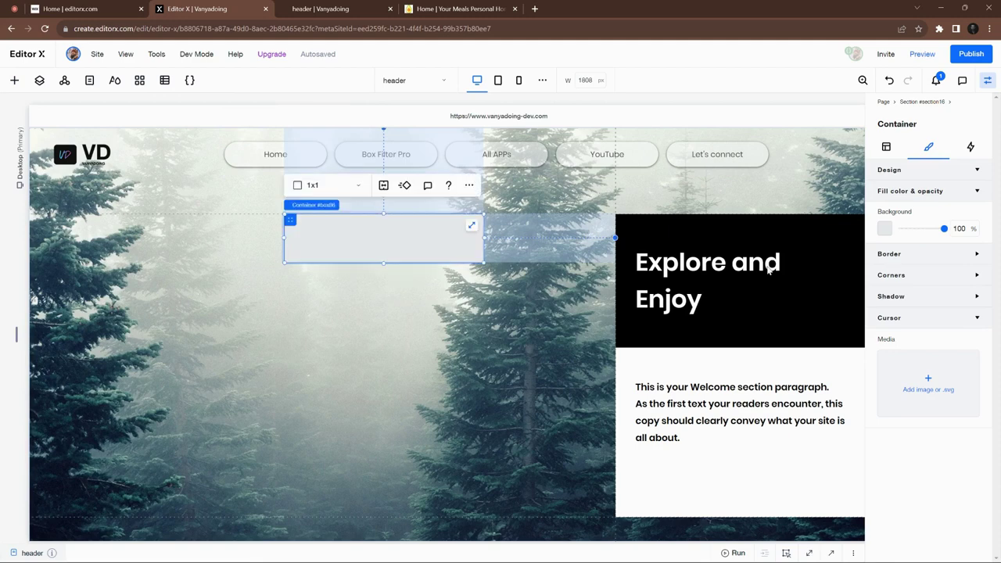
Step: Fill the container with white at 60% background opacity
{"action": "left_click", "coordinate": [884, 228]}
{"action": "left_click", "coordinate": [898, 293]}
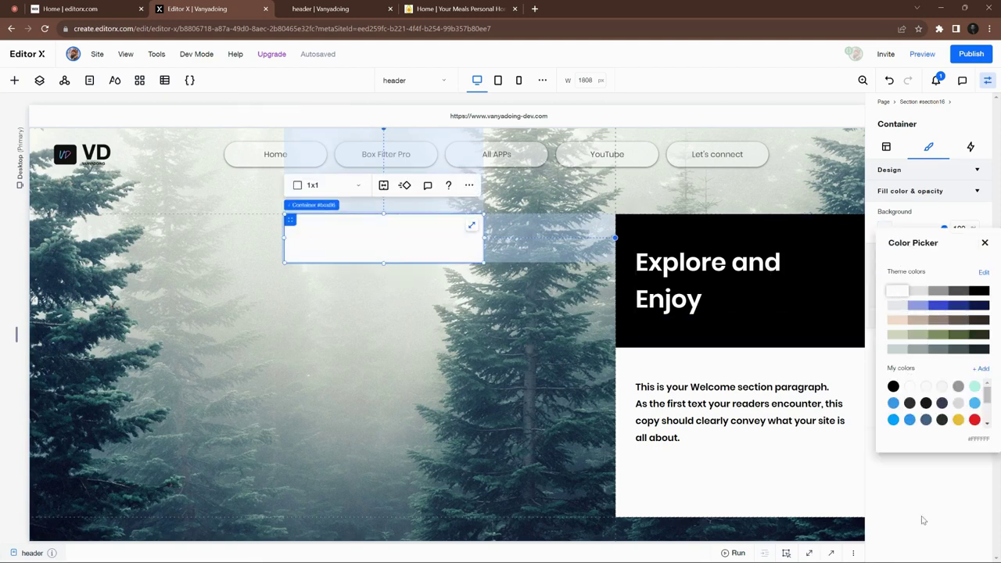
{"action": "left_click", "coordinate": [924, 519]}
{"action": "left_click", "coordinate": [961, 228]}
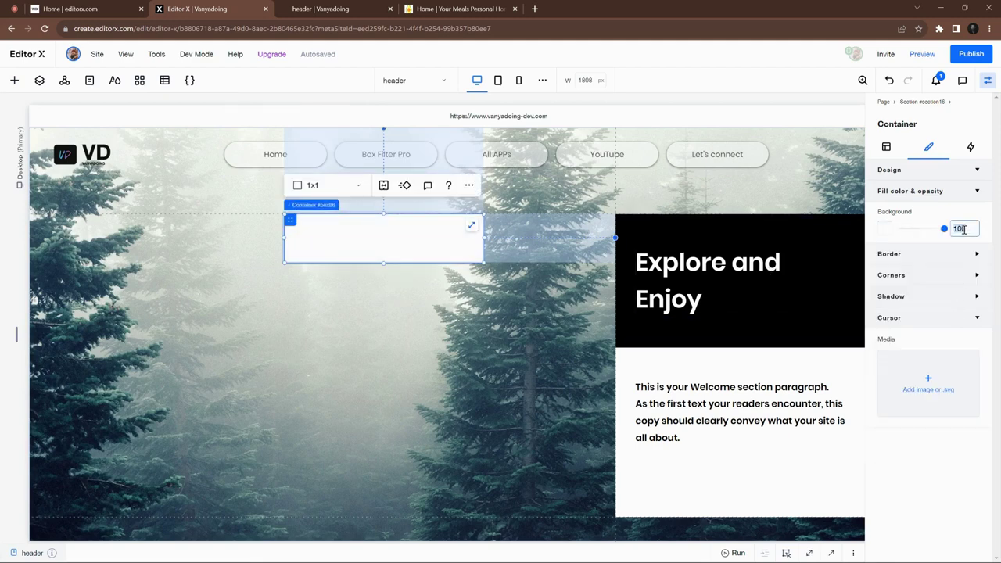
{"action": "type", "text": "20"}
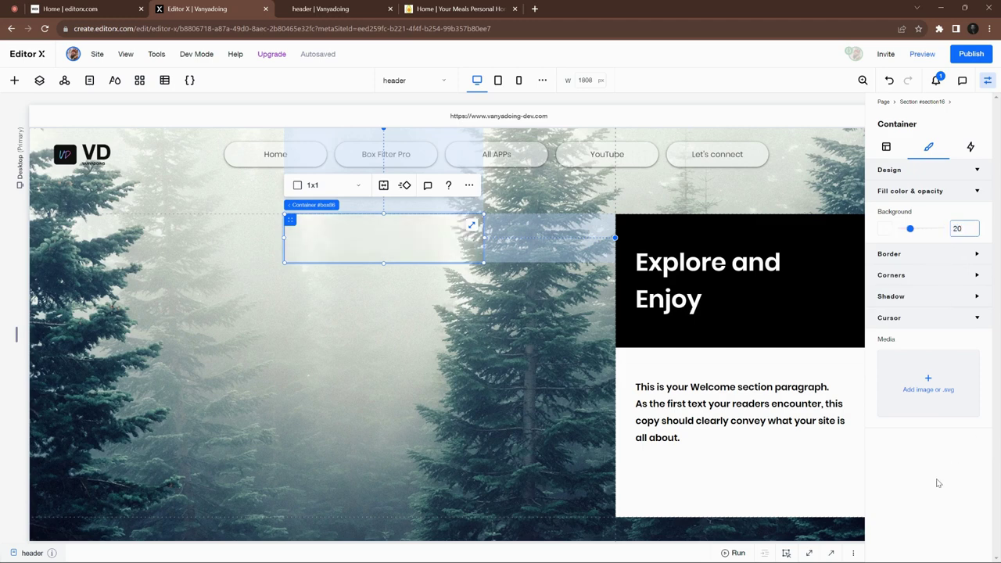
{"action": "type", "text": "40"}
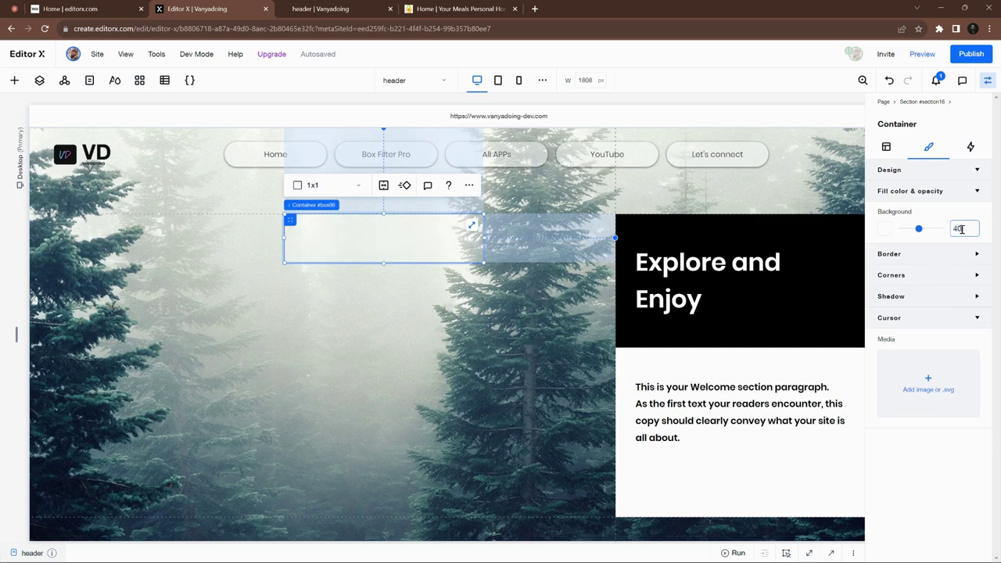
{"action": "left_click_drag", "start_coordinate": [960, 228], "coordinate": [953, 229]}
{"action": "type", "text": "90"}
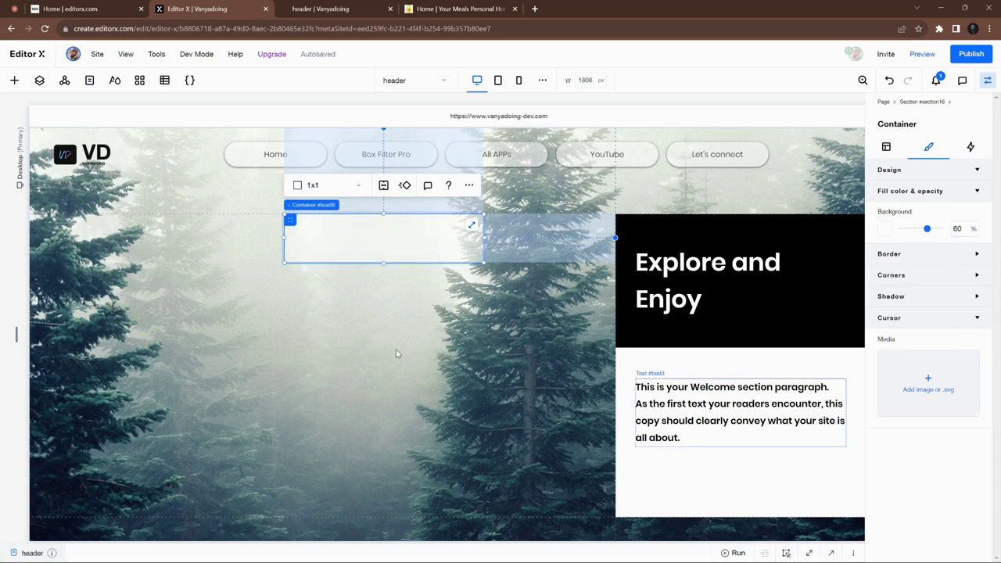
Step: Move the white container up into the header area
{"action": "left_click", "coordinate": [398, 353]}
{"action": "left_click_drag", "start_coordinate": [423, 233], "coordinate": [207, 157]}
{"action": "left_click", "coordinate": [463, 290]}
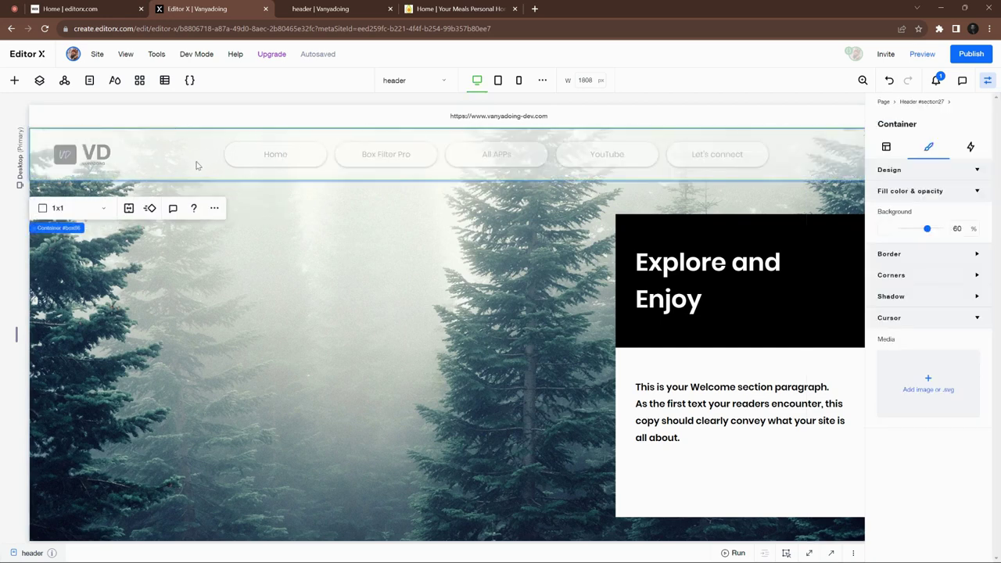
Step: Send the translucent container behind the header's logo and menu buttons
{"action": "right_click", "coordinate": [178, 159]}
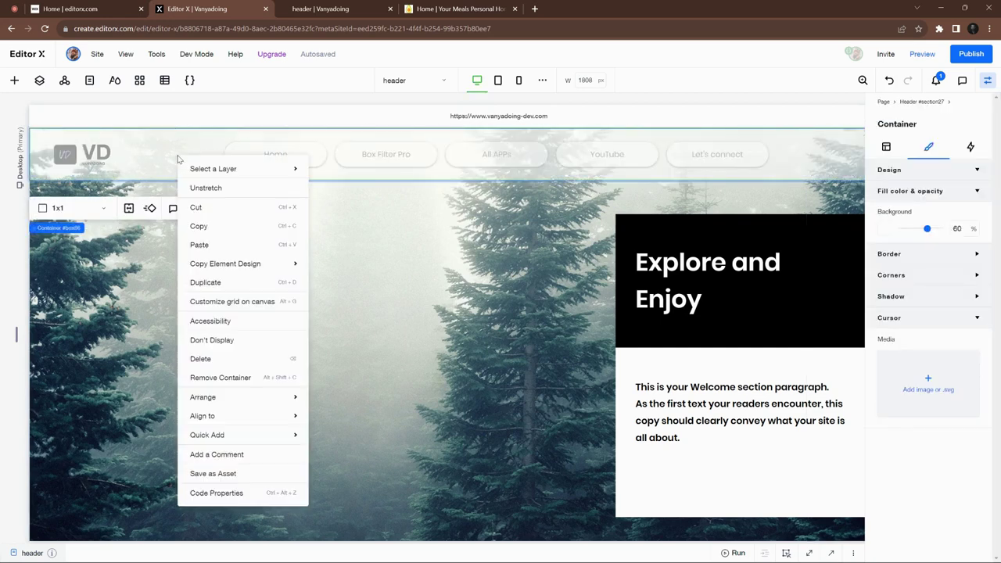
{"action": "mouse_move", "coordinate": [249, 266]}
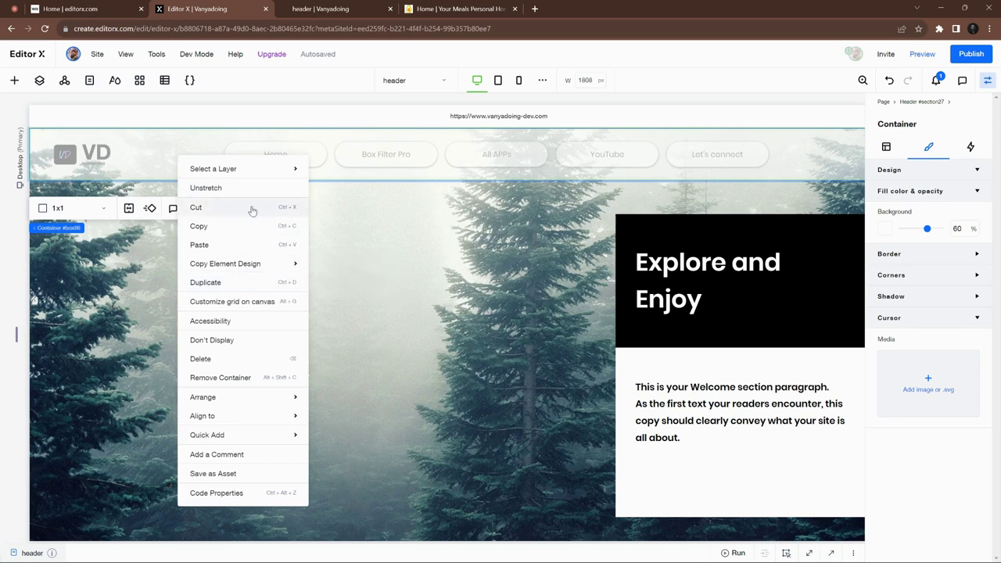
{"action": "mouse_move", "coordinate": [264, 399]}
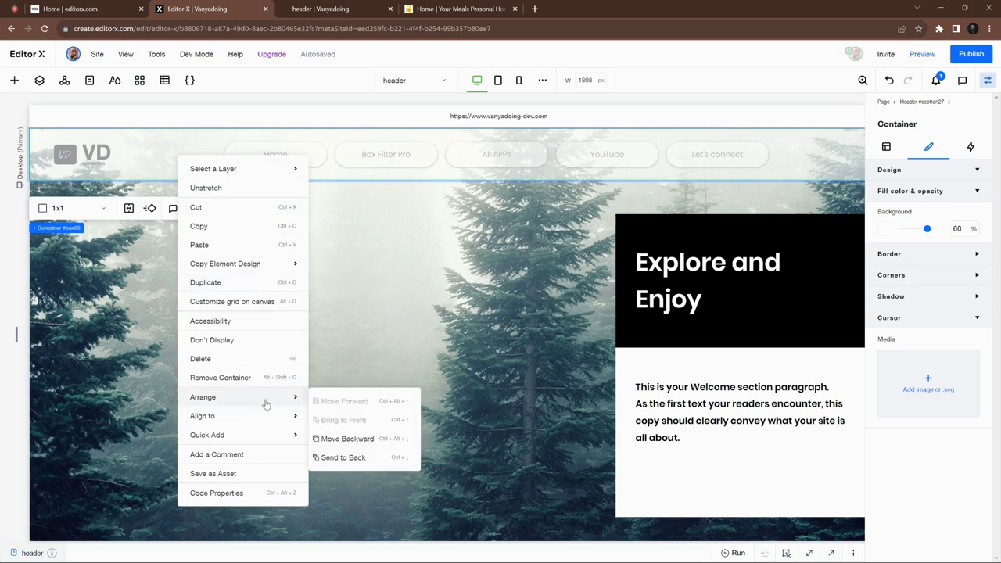
{"action": "left_click", "coordinate": [359, 457]}
{"action": "left_click", "coordinate": [504, 325]}
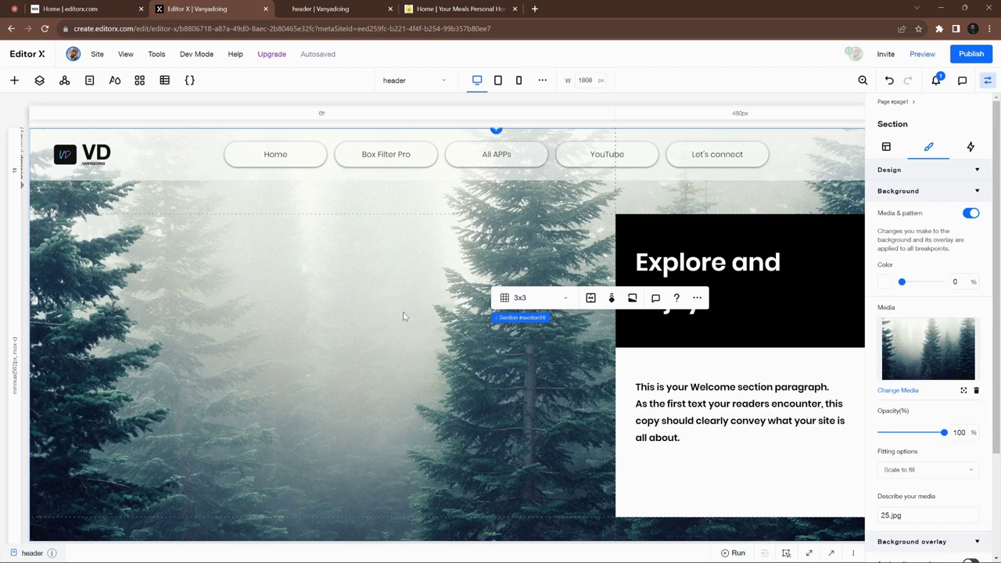
Step: Turn on Apply shadow for the header container
{"action": "left_click", "coordinate": [205, 154]}
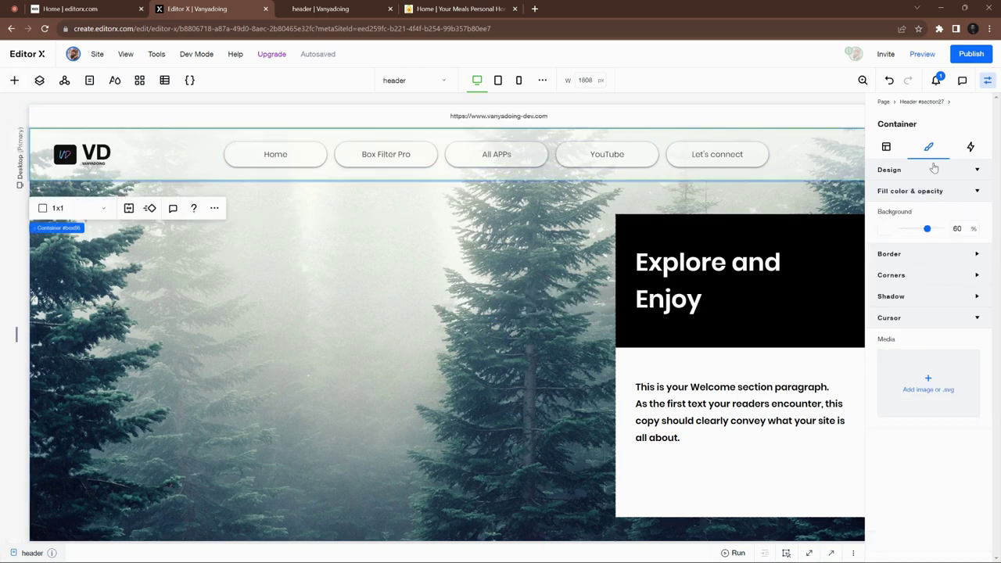
{"action": "left_click", "coordinate": [907, 297]}
{"action": "left_click", "coordinate": [970, 318]}
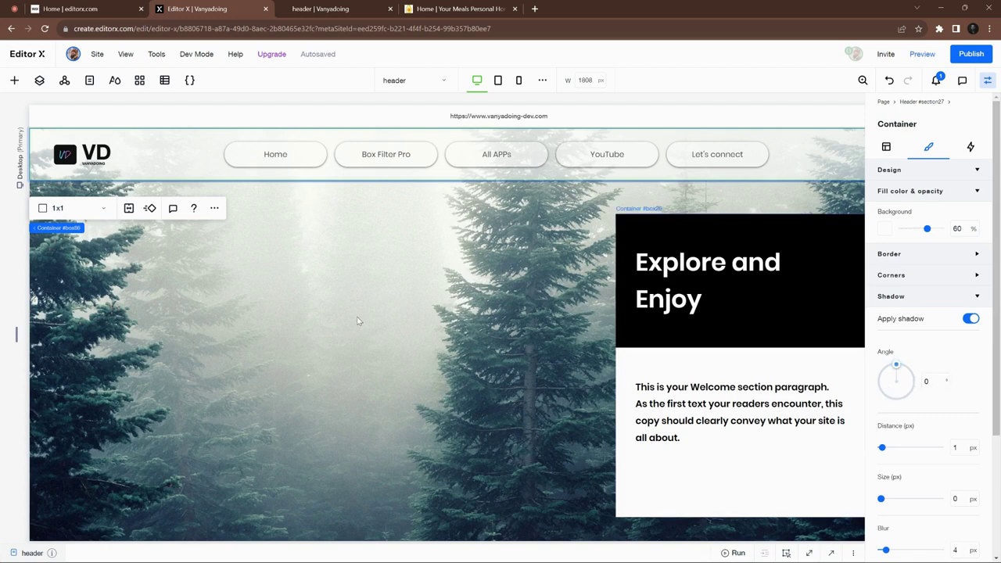
{"action": "left_click", "coordinate": [343, 389]}
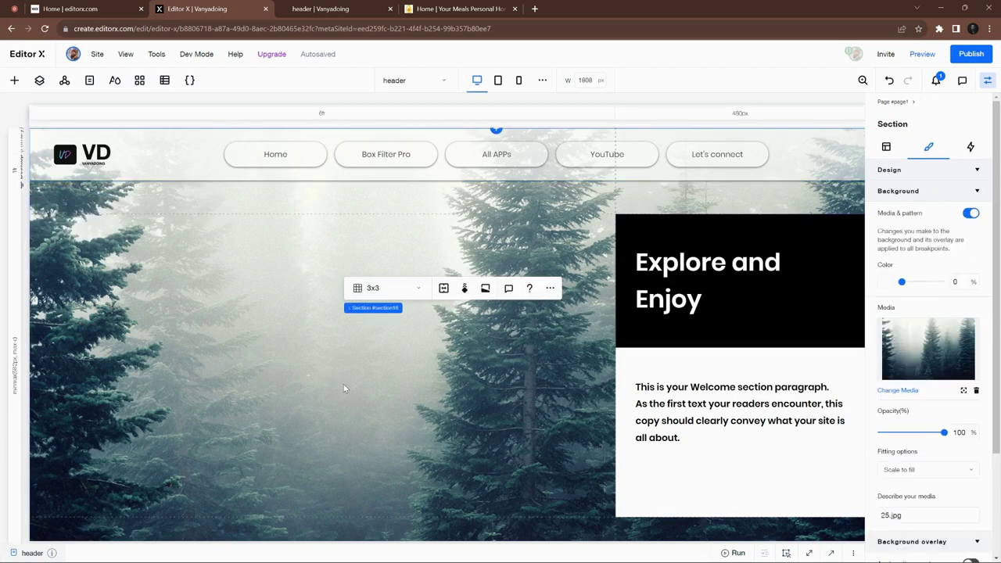
{"action": "left_click", "coordinate": [15, 81]}
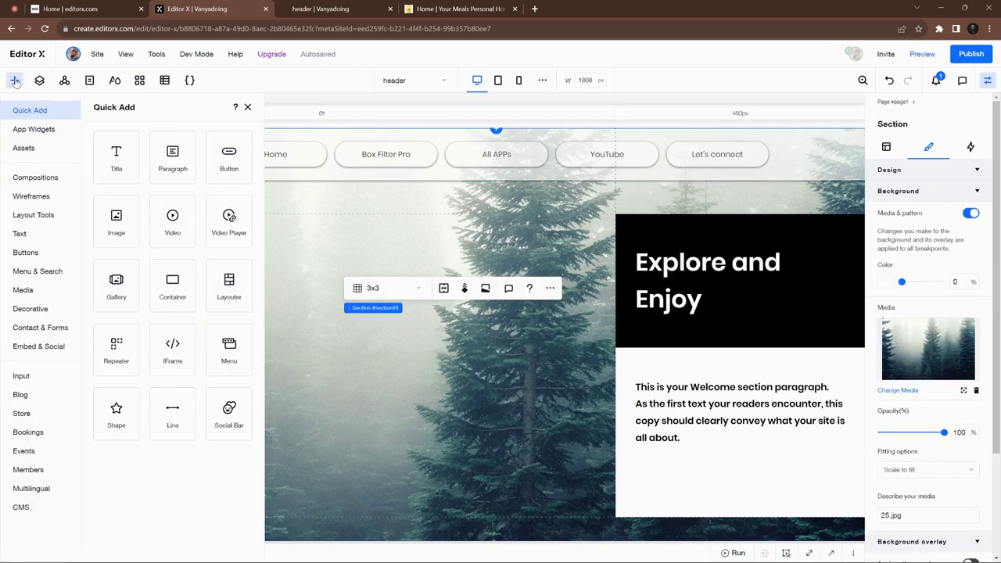
{"action": "left_click", "coordinate": [36, 130]}
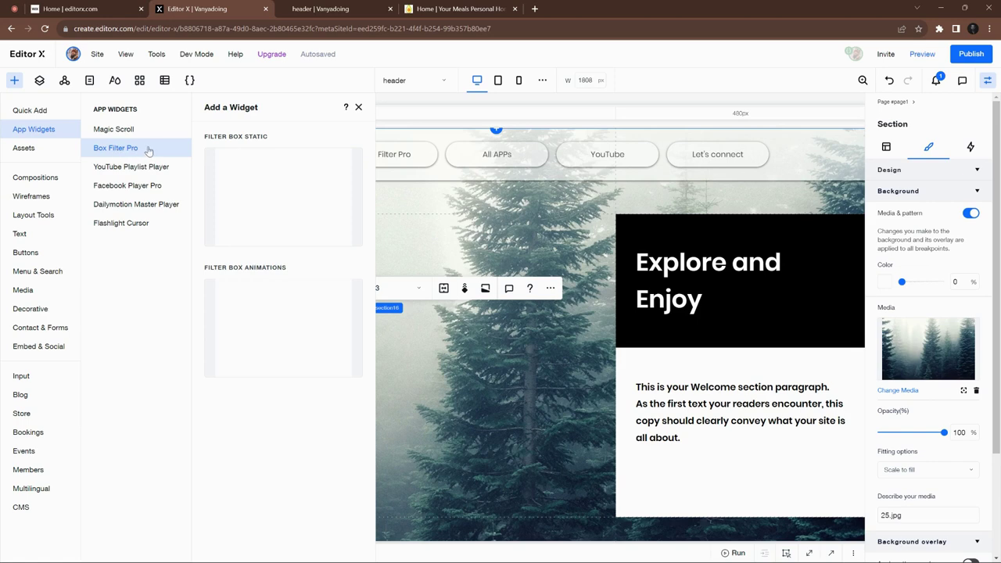
{"action": "left_click", "coordinate": [139, 80]}
{"action": "left_click", "coordinate": [42, 130]}
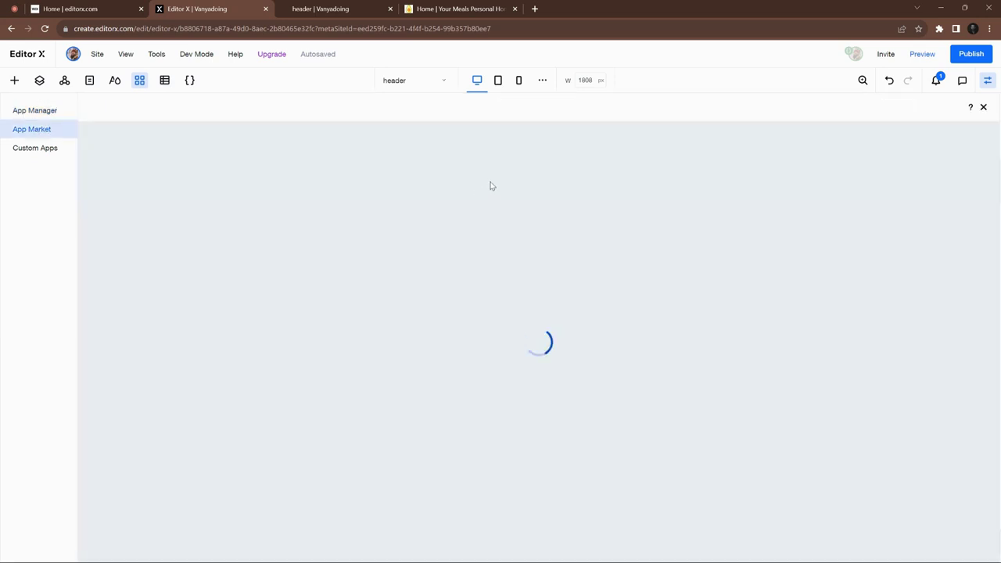
{"action": "left_click", "coordinate": [159, 141]}
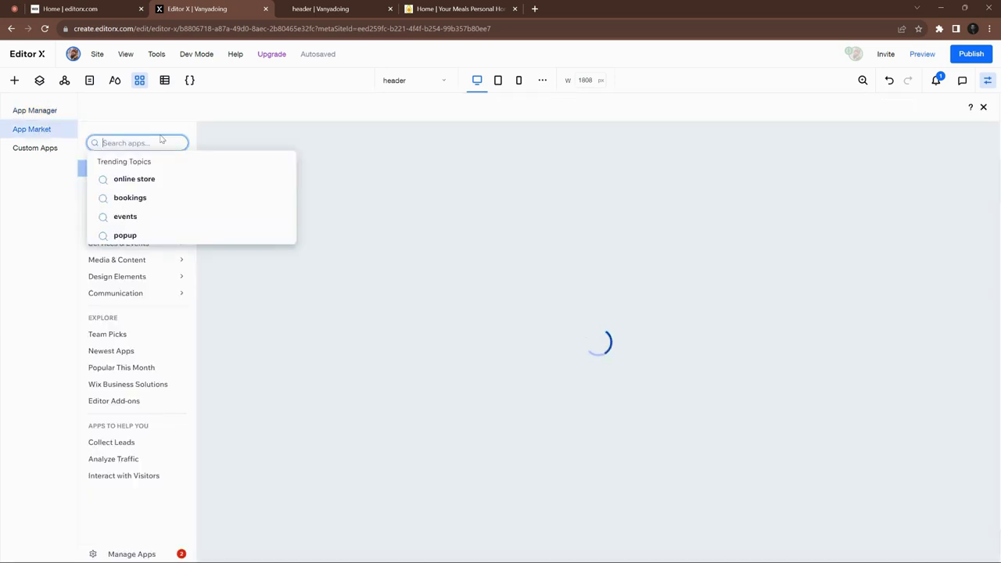
{"action": "type", "text": "box magic pro"}
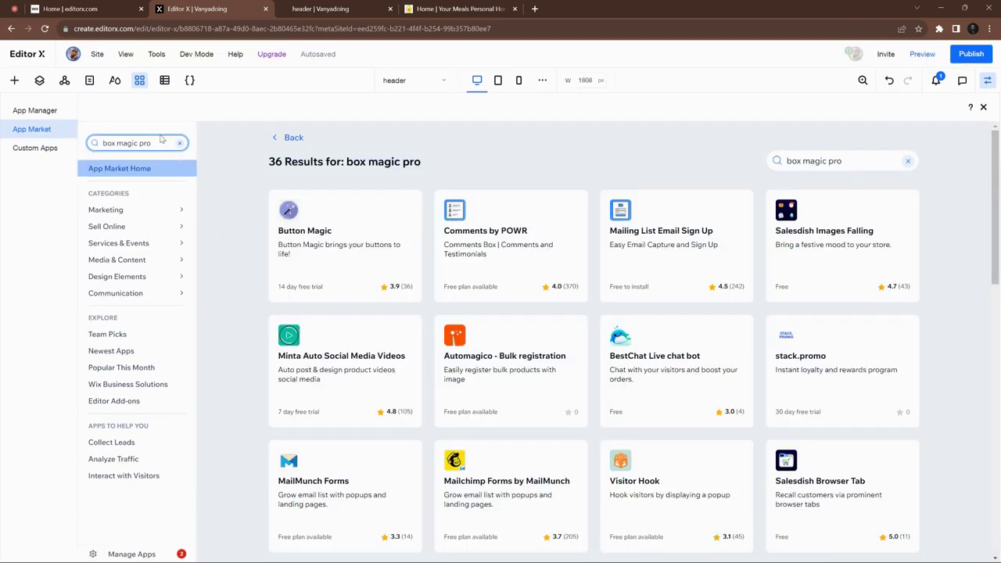
{"action": "scroll", "coordinate": [264, 256], "scroll_direction": "down", "scroll_amount": 3}
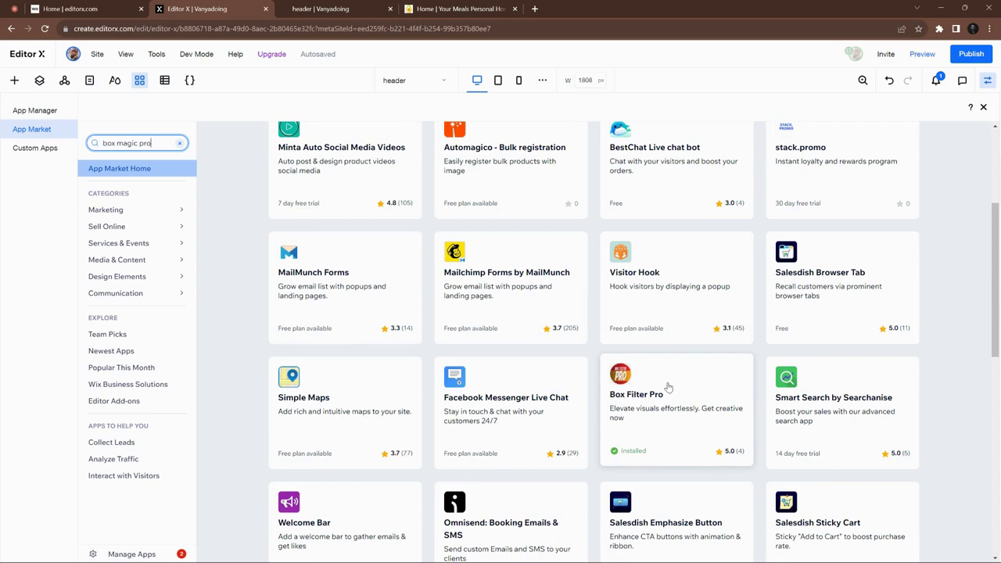
Step: Place a Box Filter Pro Filter Box Static widget onto the forest section
{"action": "left_click", "coordinate": [982, 106]}
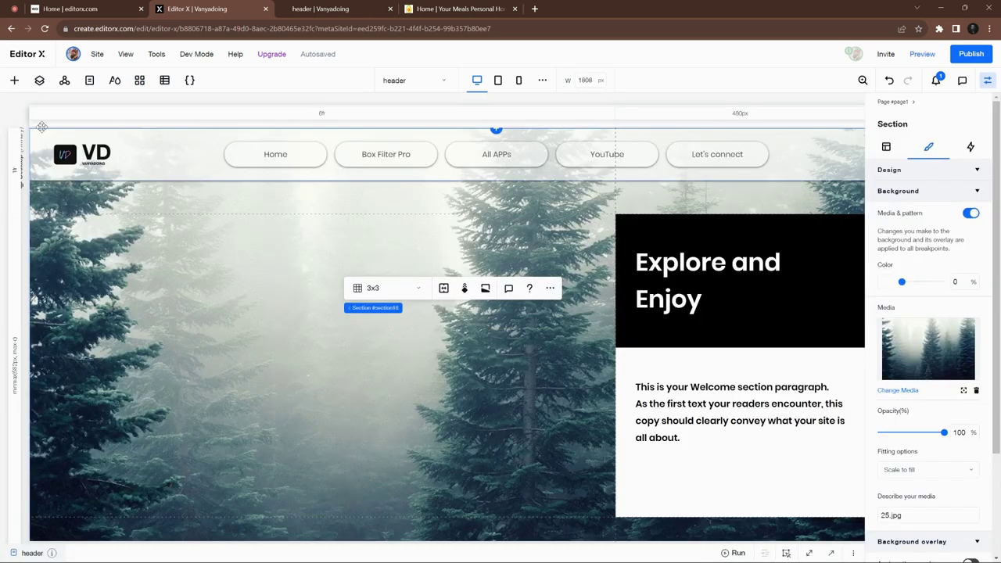
{"action": "left_click", "coordinate": [15, 80]}
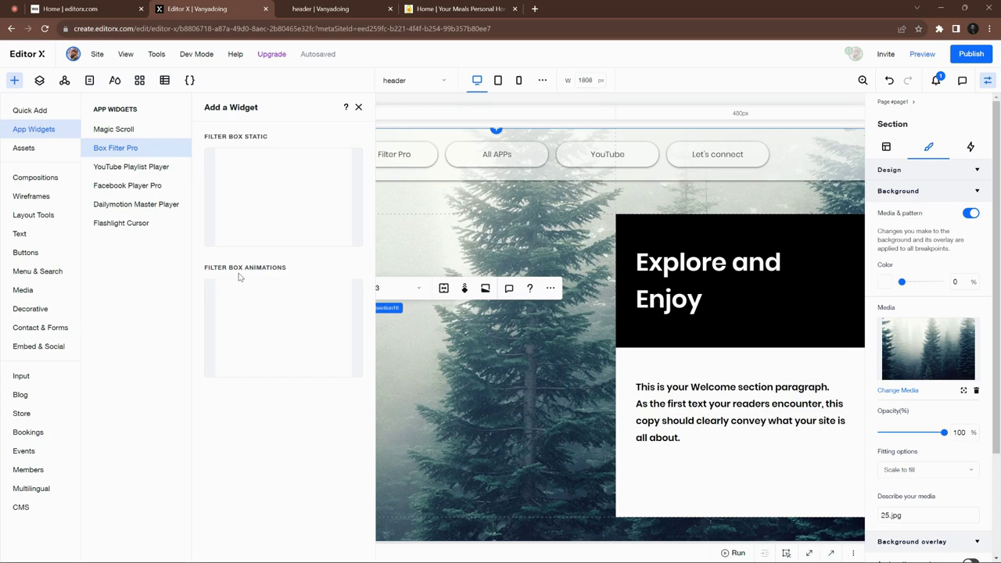
{"action": "left_click_drag", "start_coordinate": [248, 167], "coordinate": [281, 279]}
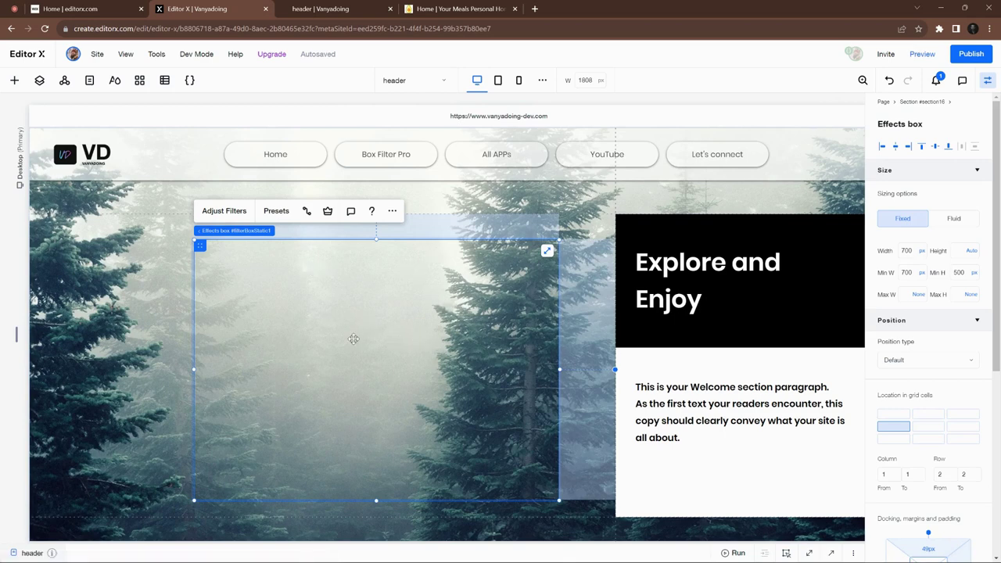
Step: Apply the X-Rays filter to the effects box
{"action": "left_click", "coordinate": [235, 212]}
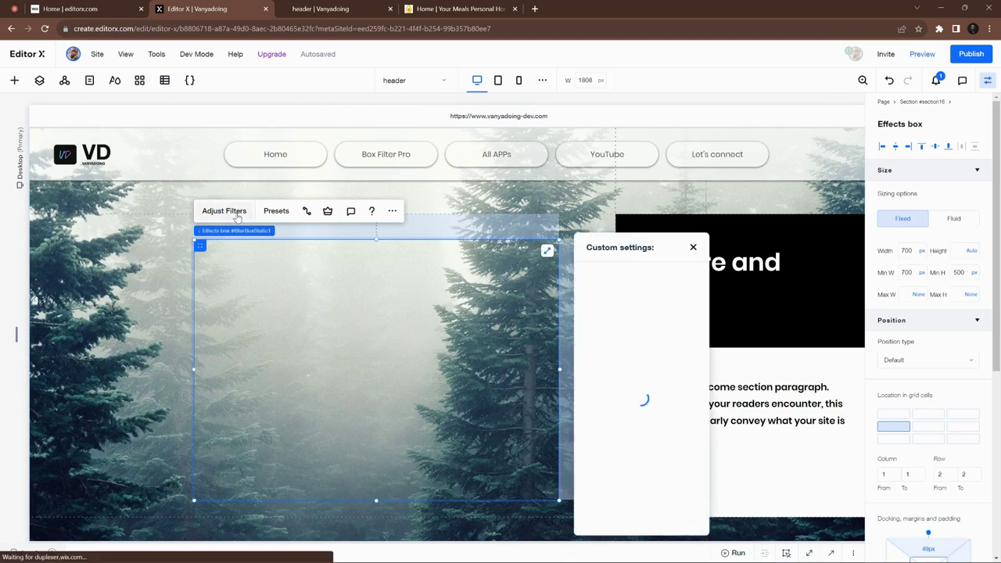
{"action": "left_click_drag", "start_coordinate": [645, 247], "coordinate": [585, 216]}
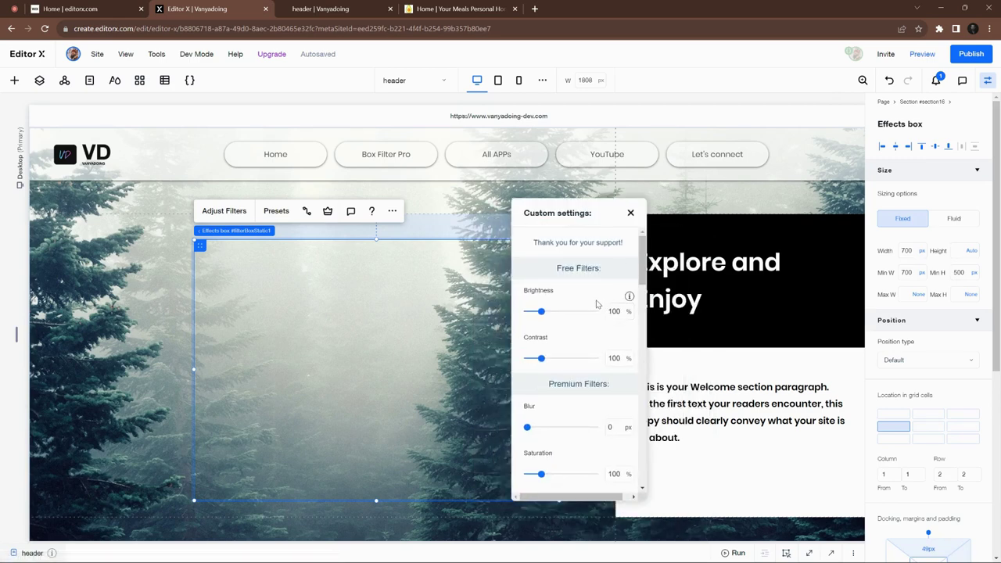
{"action": "scroll", "coordinate": [596, 304], "scroll_direction": "down", "scroll_amount": 3}
{"action": "scroll", "coordinate": [596, 304], "scroll_direction": "down", "scroll_amount": 5}
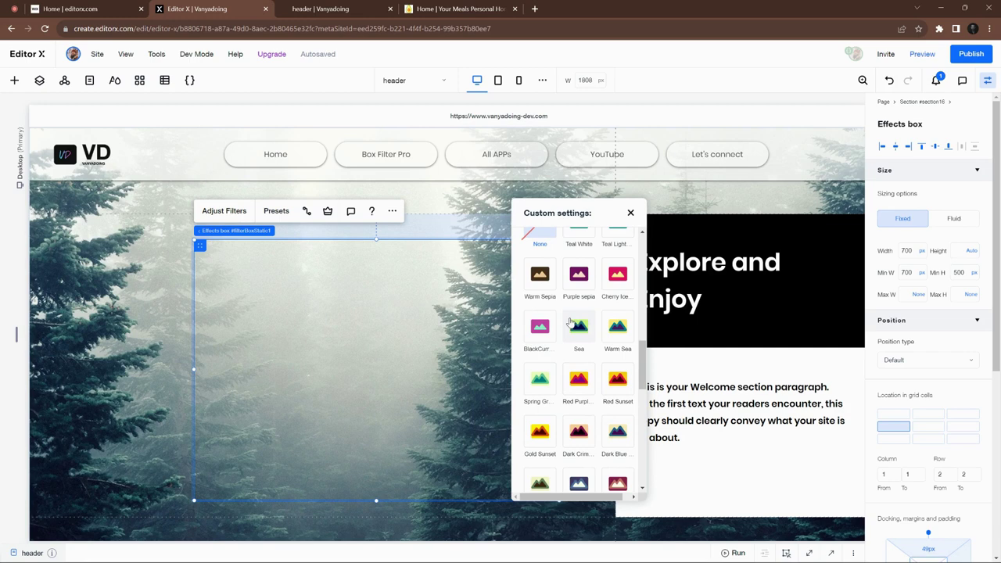
{"action": "scroll", "coordinate": [588, 323], "scroll_direction": "down", "scroll_amount": 2}
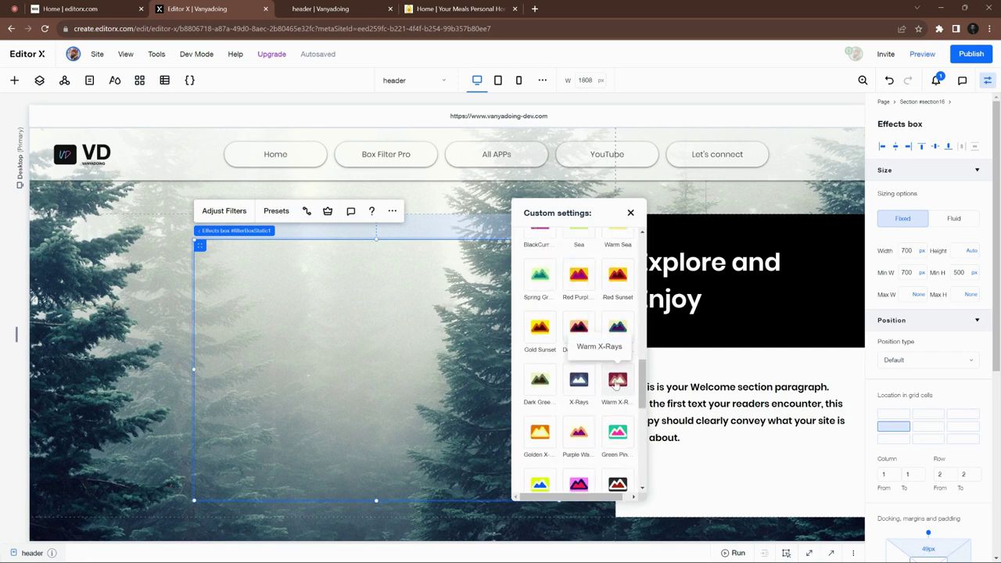
{"action": "left_click", "coordinate": [578, 383]}
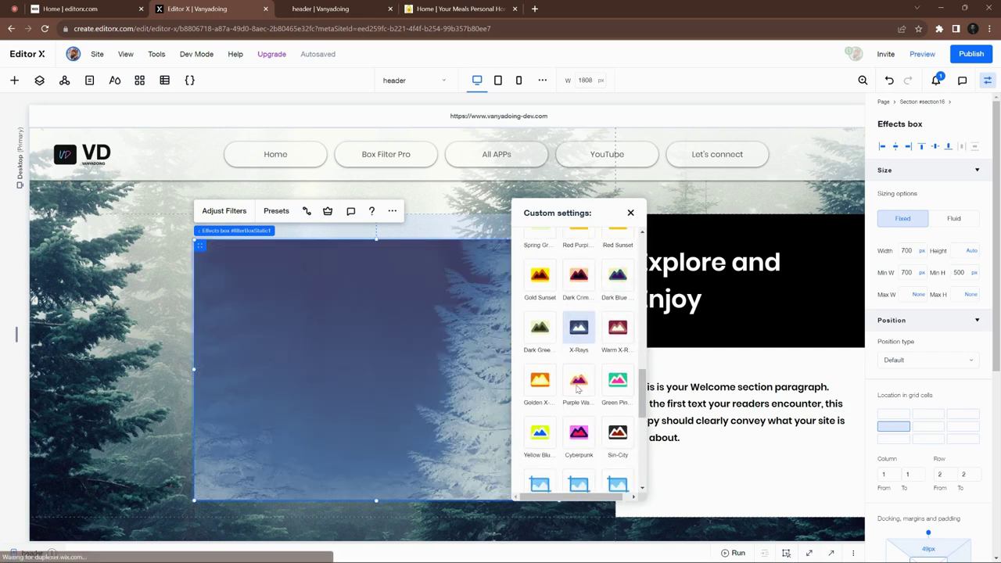
{"action": "left_click_drag", "start_coordinate": [550, 217], "coordinate": [681, 236]}
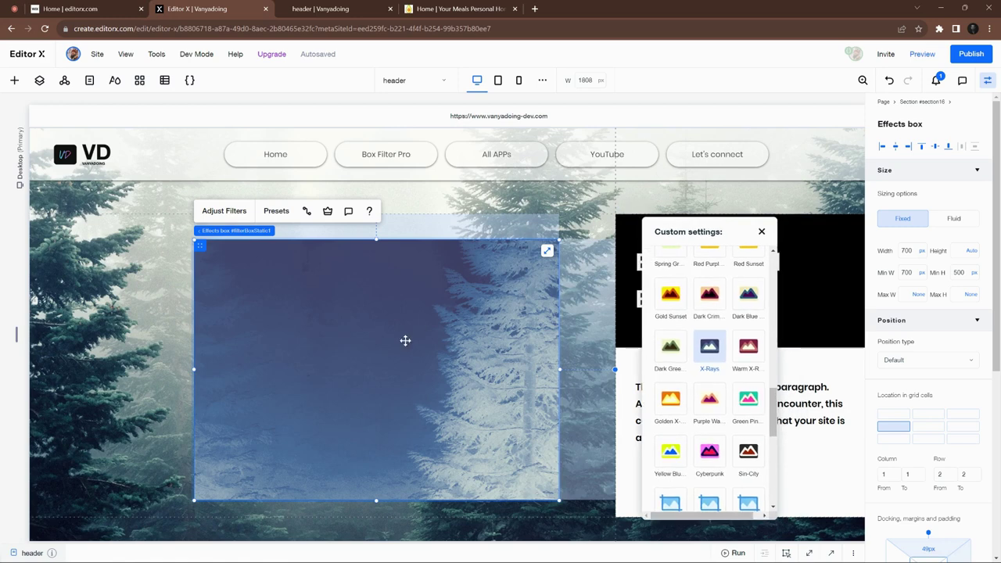
{"action": "left_click", "coordinate": [210, 337]}
Step: Move the effects box over the welcome text and apply the Sin-City preset
{"action": "left_click_drag", "start_coordinate": [211, 347], "coordinate": [391, 364]}
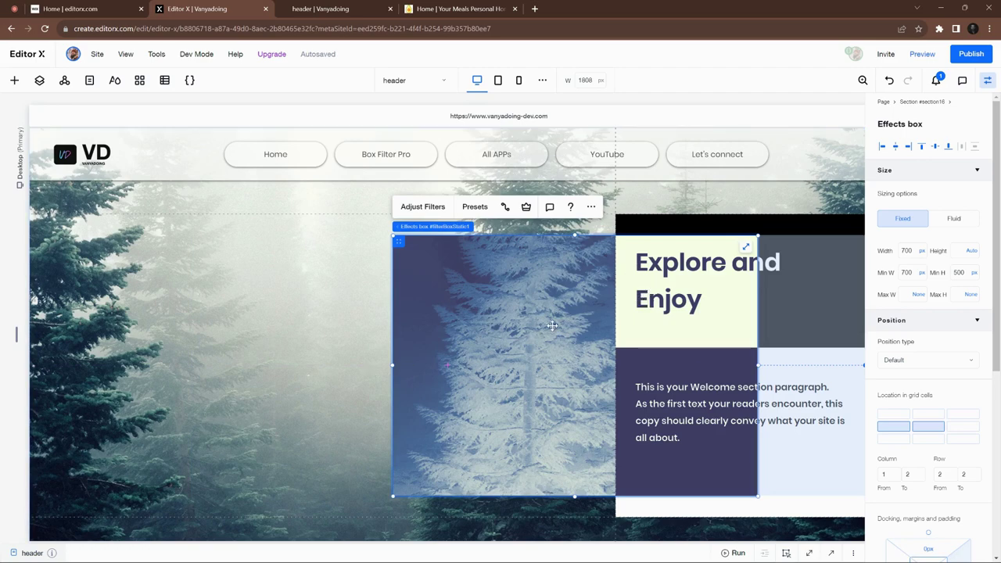
{"action": "left_click", "coordinate": [422, 215]}
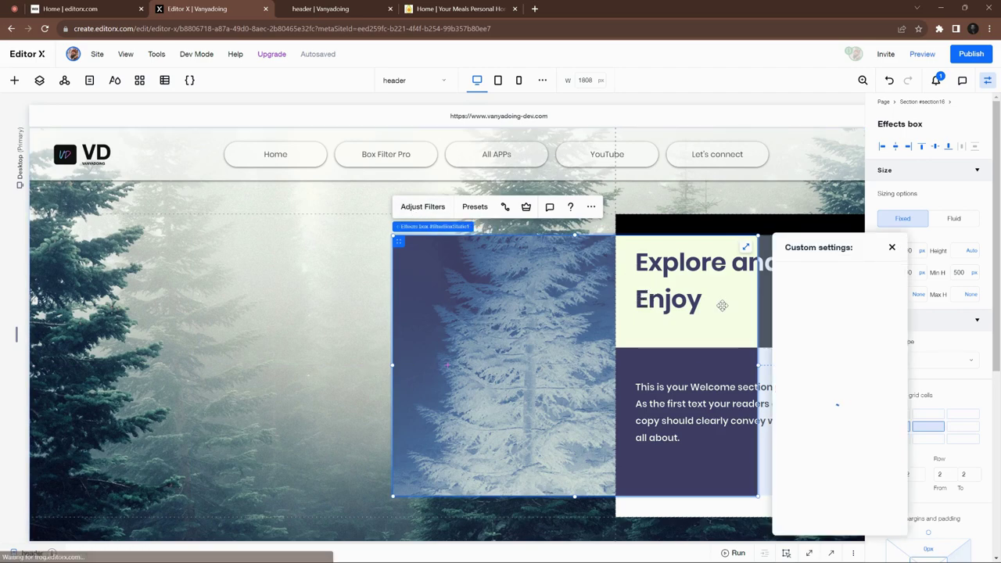
{"action": "left_click_drag", "start_coordinate": [833, 245], "coordinate": [188, 212]}
{"action": "scroll", "coordinate": [224, 375], "scroll_direction": "down", "scroll_amount": 10}
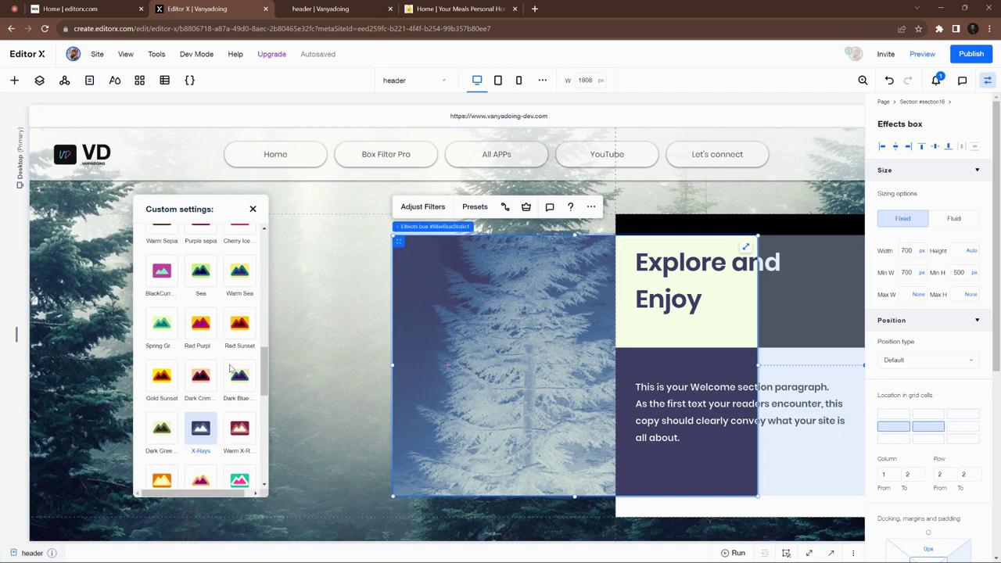
{"action": "left_click", "coordinate": [239, 428]}
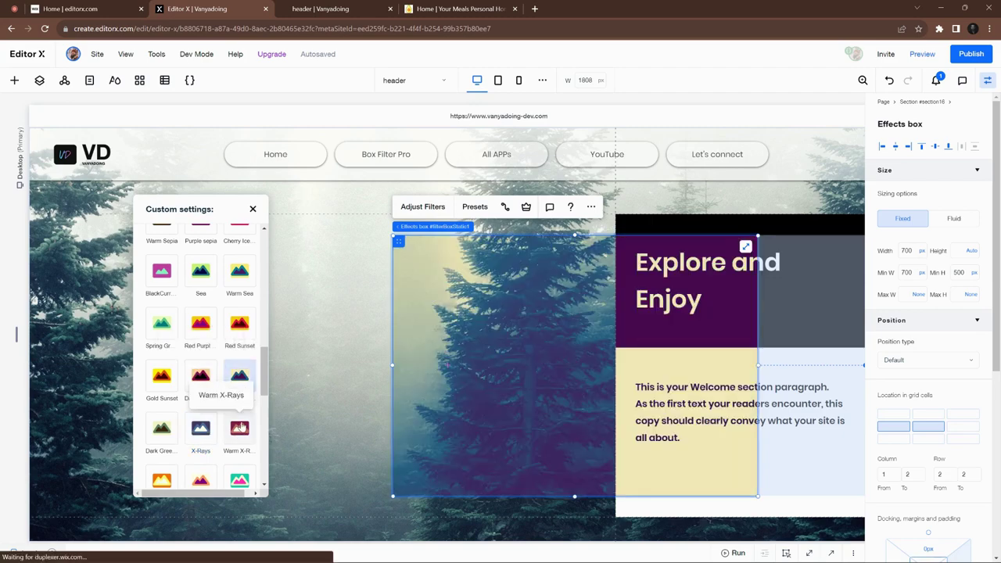
{"action": "scroll", "coordinate": [235, 422], "scroll_direction": "down", "scroll_amount": 4}
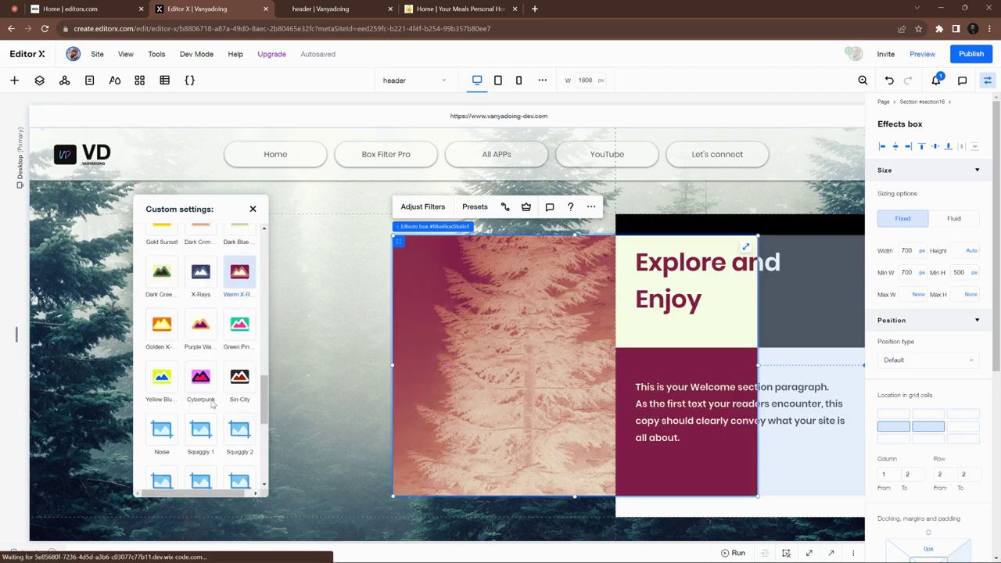
{"action": "left_click", "coordinate": [200, 378]}
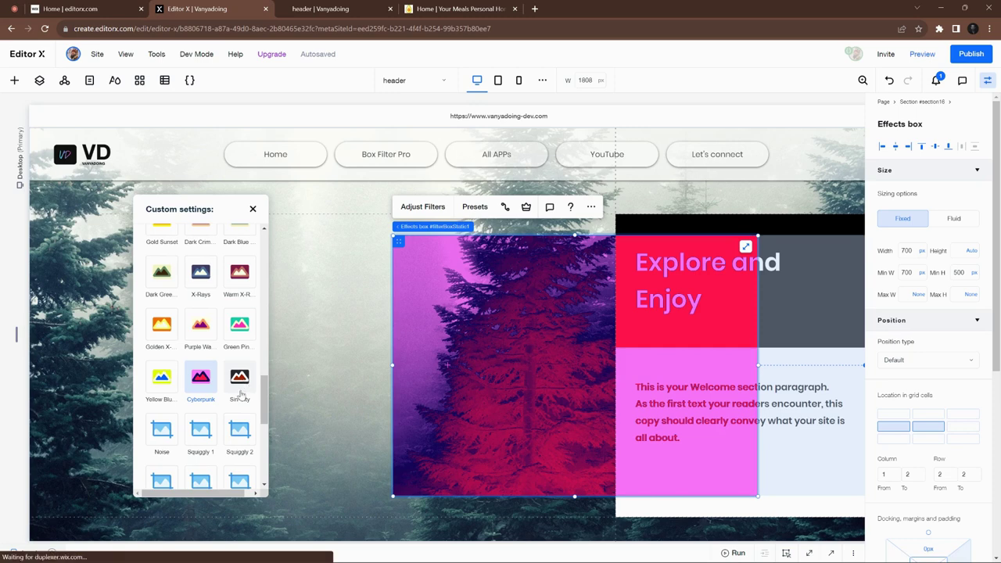
{"action": "left_click", "coordinate": [244, 380]}
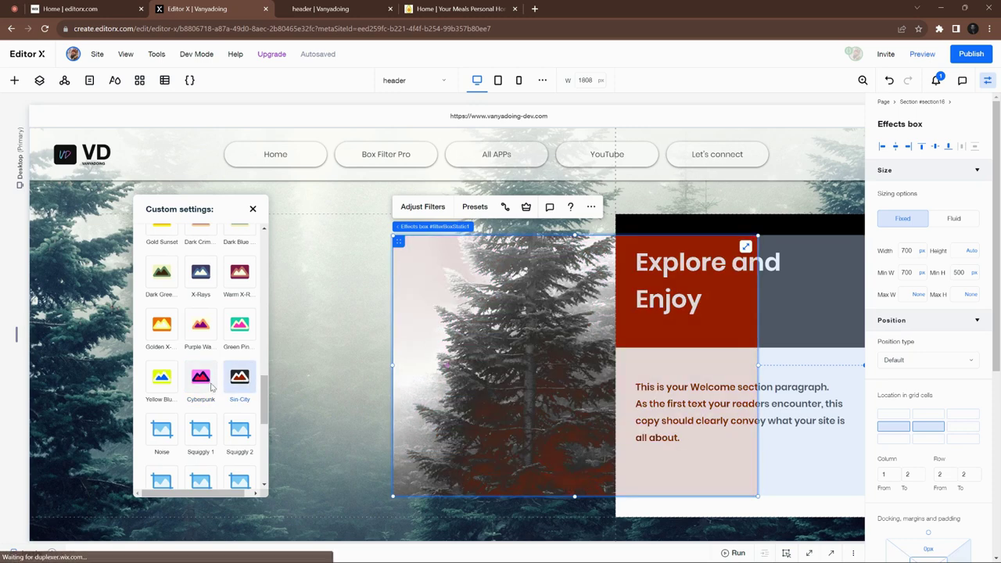
{"action": "scroll", "coordinate": [211, 388], "scroll_direction": "down", "scroll_amount": 4}
Step: Try Hue, Multiply and Screen blend modes on the effects box, then reset its filters
{"action": "scroll", "coordinate": [211, 388], "scroll_direction": "down", "scroll_amount": 4}
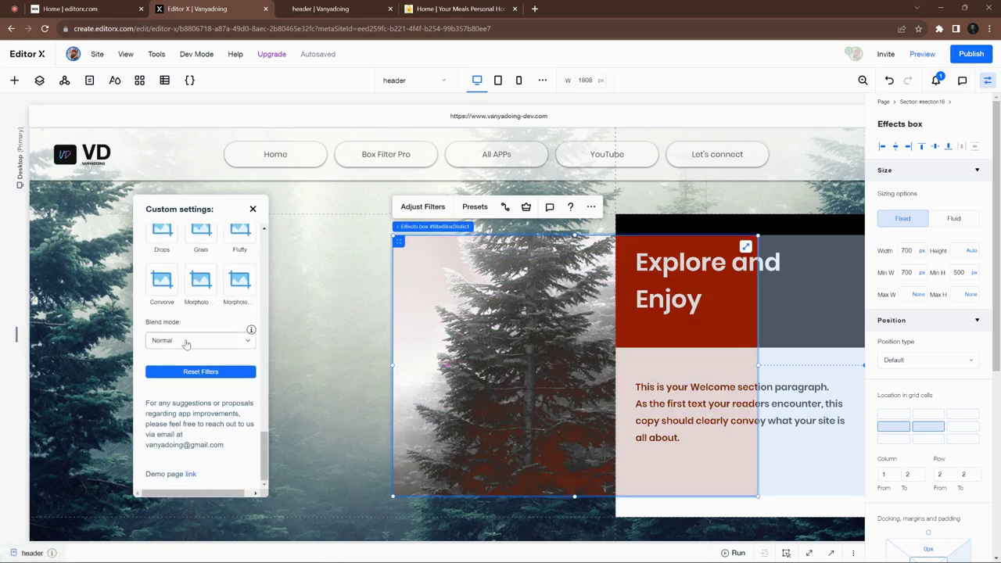
{"action": "left_click", "coordinate": [180, 341]}
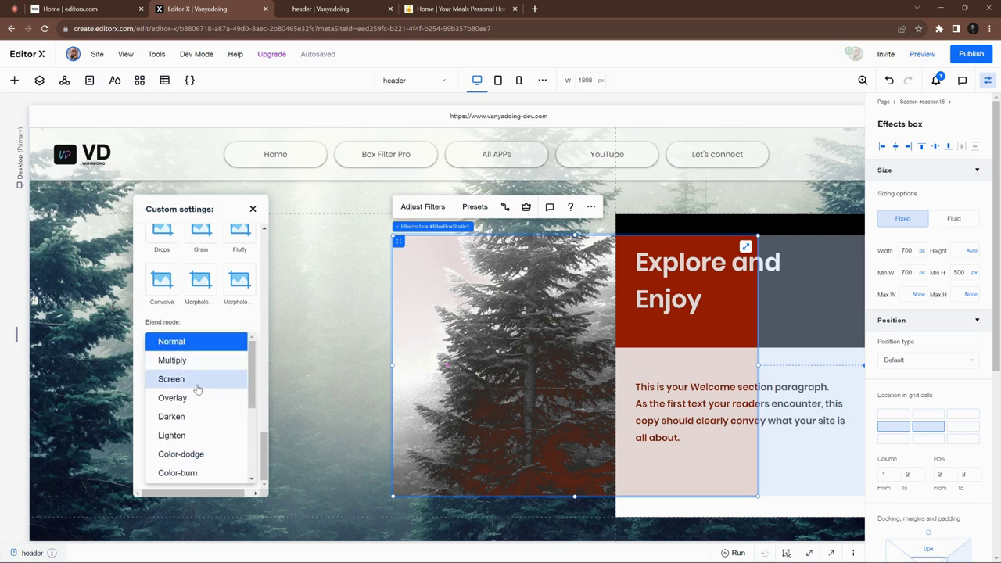
{"action": "scroll", "coordinate": [201, 400], "scroll_direction": "down", "scroll_amount": 3}
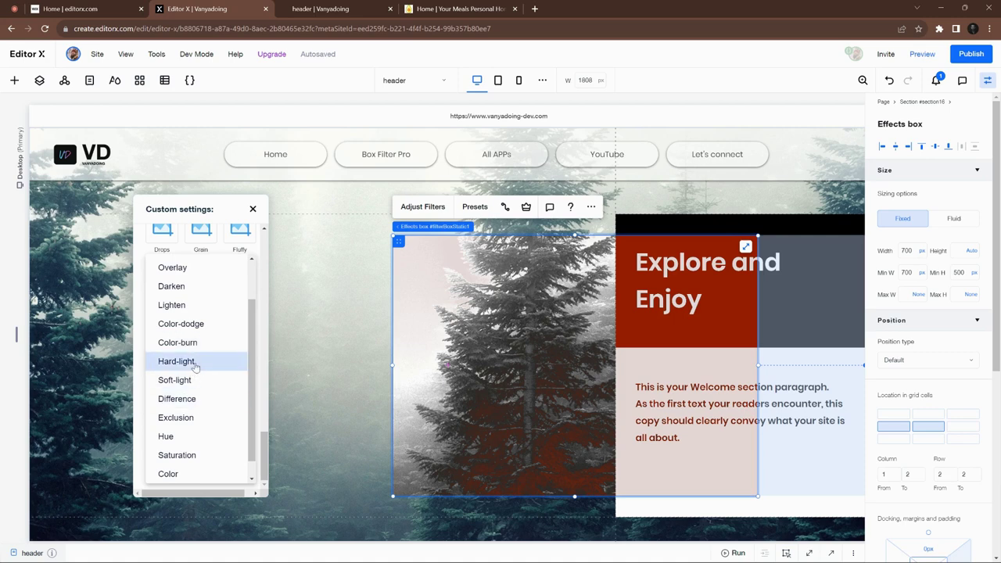
{"action": "scroll", "coordinate": [192, 426], "scroll_direction": "down", "scroll_amount": 1}
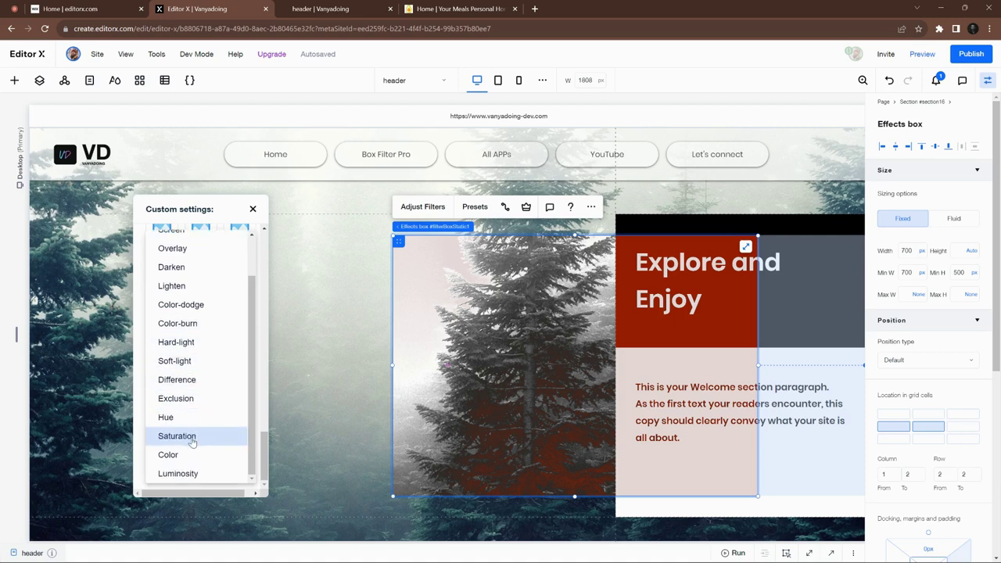
{"action": "left_click", "coordinate": [187, 419]}
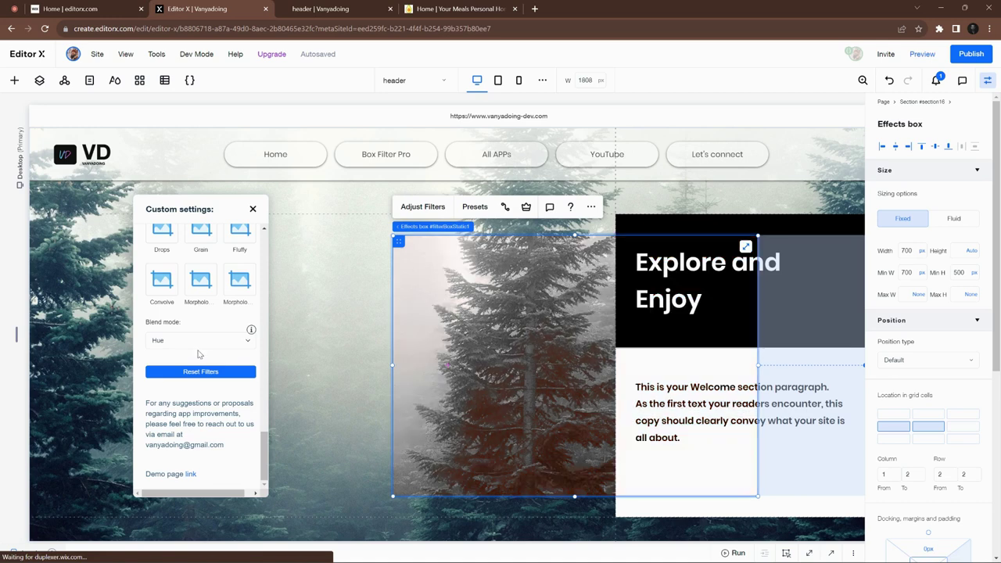
{"action": "left_click", "coordinate": [210, 341]}
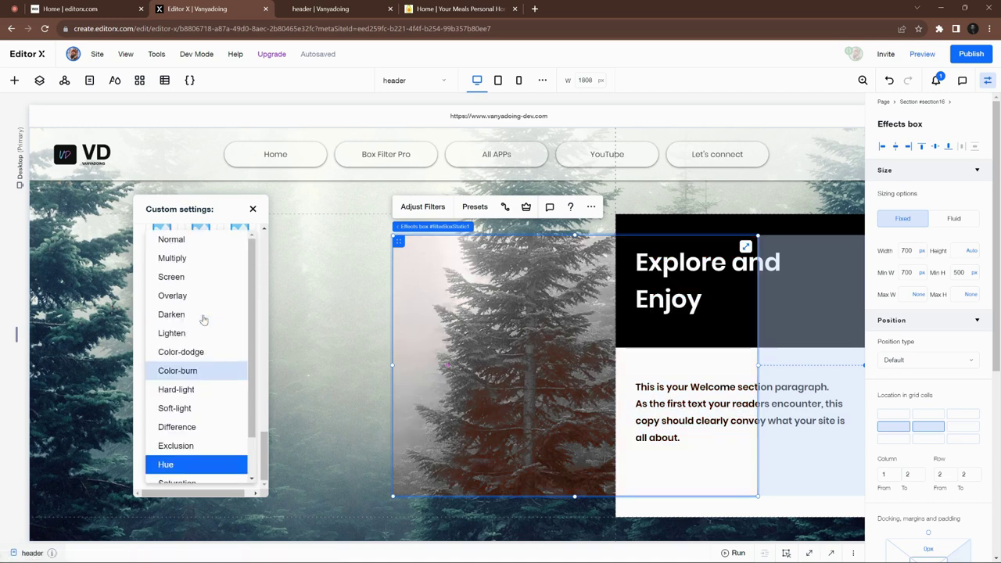
{"action": "left_click", "coordinate": [192, 266]}
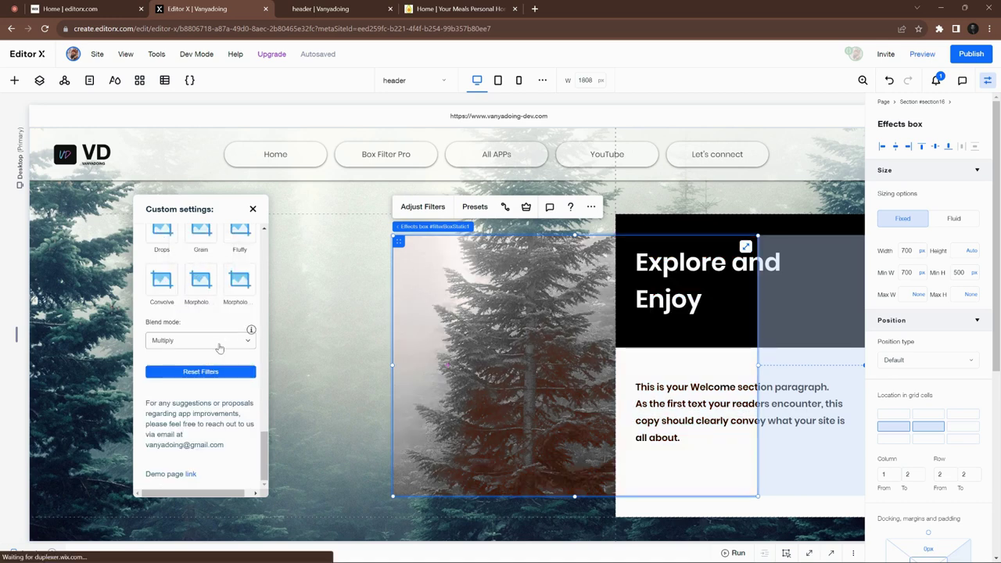
{"action": "left_click", "coordinate": [208, 346]}
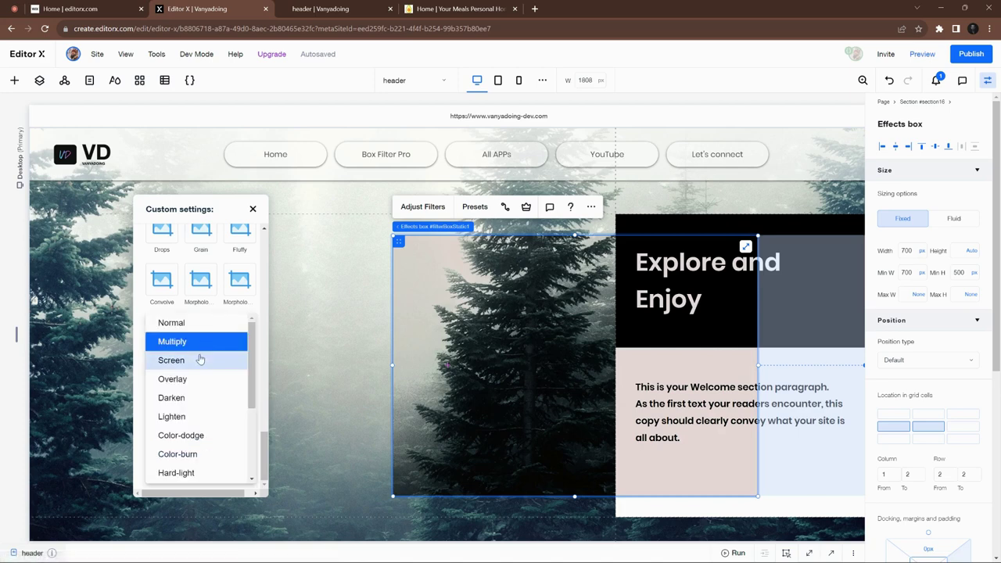
{"action": "left_click", "coordinate": [201, 359]}
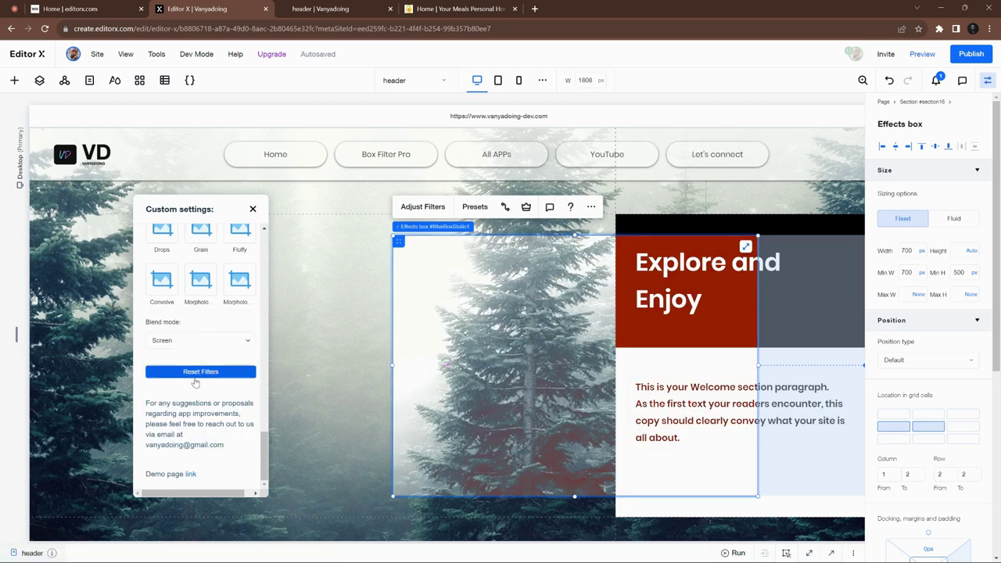
{"action": "left_click", "coordinate": [194, 372]}
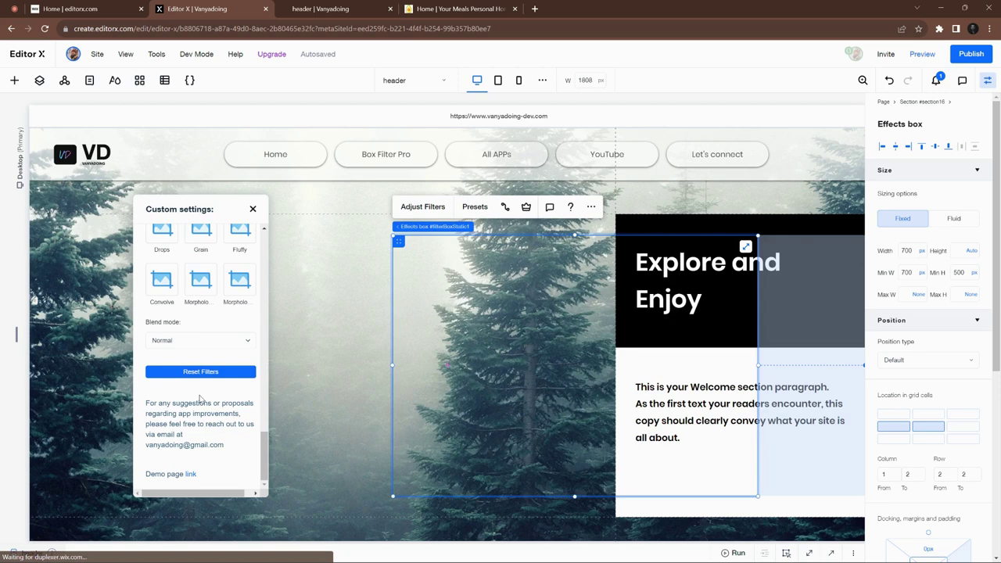
Step: Blur the effects box by 9 px and shift it left of the welcome text
{"action": "scroll", "coordinate": [198, 391], "scroll_direction": "up", "scroll_amount": 5}
{"action": "scroll", "coordinate": [200, 399], "scroll_direction": "up", "scroll_amount": 4}
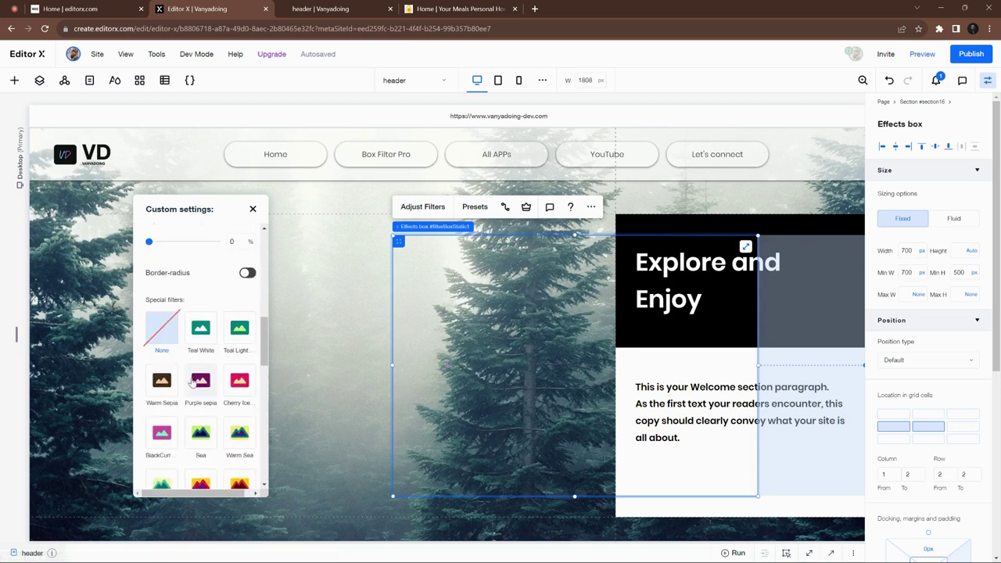
{"action": "scroll", "coordinate": [188, 387], "scroll_direction": "up", "scroll_amount": 6}
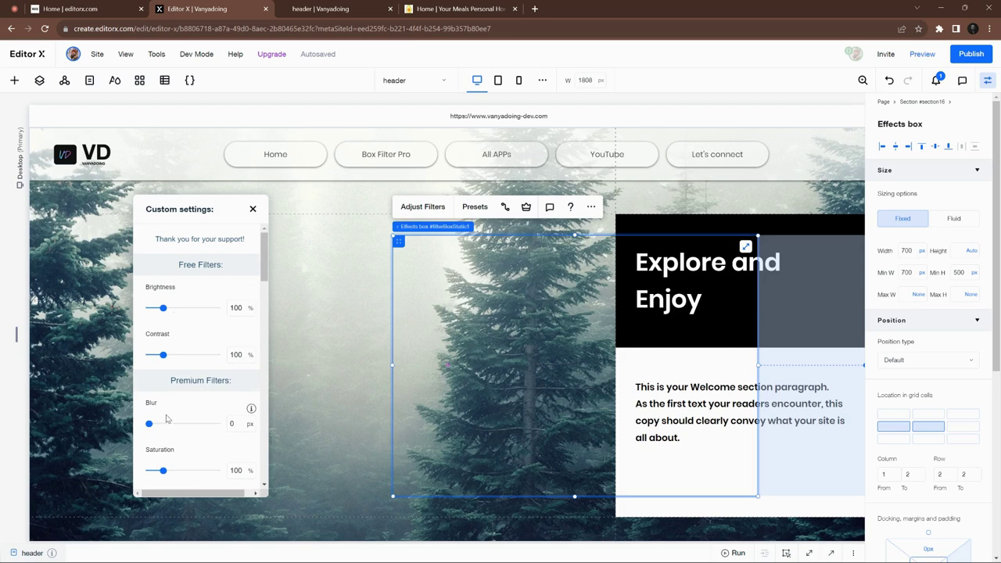
{"action": "left_click", "coordinate": [240, 422]}
{"action": "left_click", "coordinate": [550, 364]}
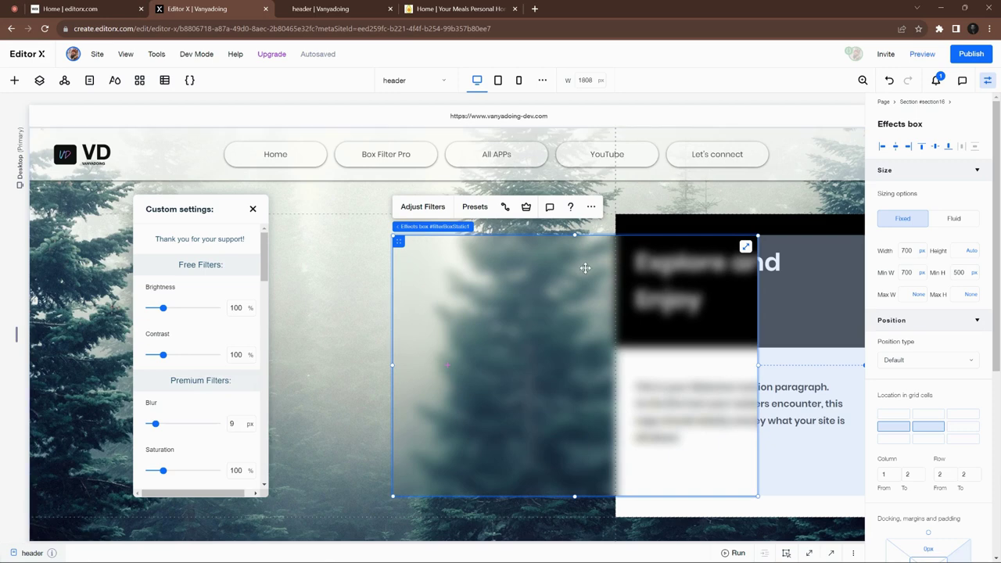
{"action": "left_click_drag", "start_coordinate": [522, 333], "coordinate": [329, 320]}
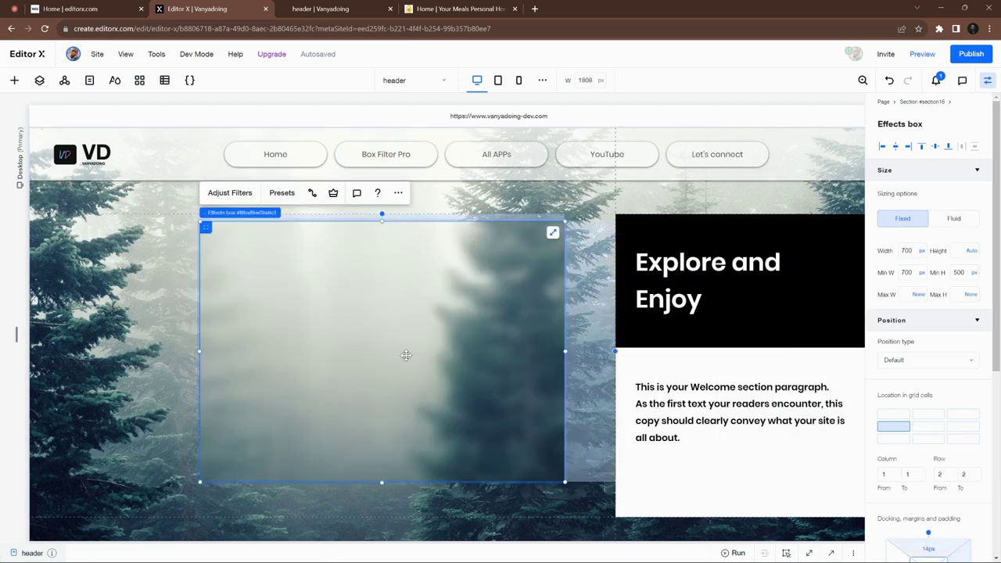
{"action": "left_click_drag", "start_coordinate": [381, 482], "coordinate": [381, 479]}
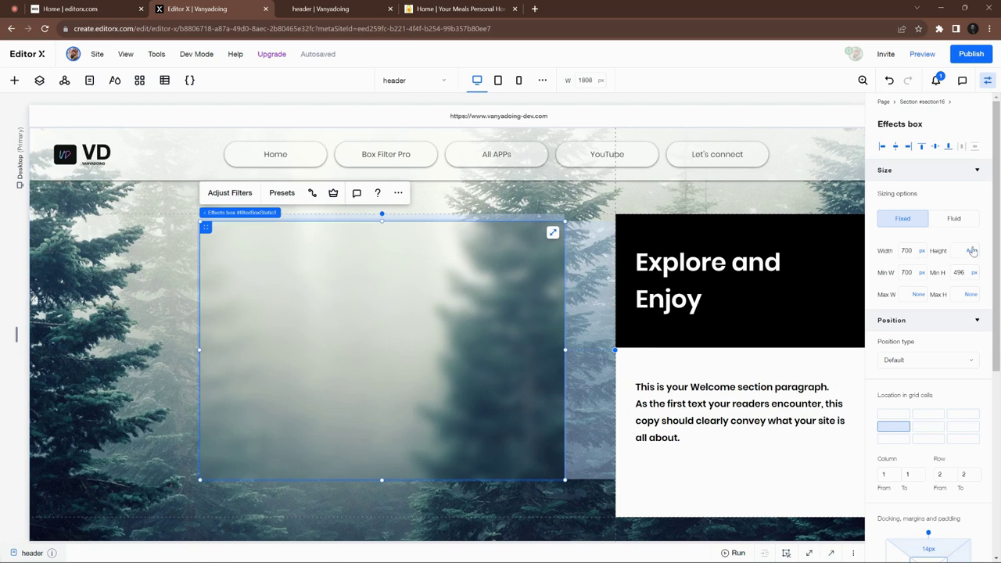
Step: Give the effects box a fixed 90 px height and min height, then stretch it inside the header
{"action": "left_click", "coordinate": [972, 250]}
{"action": "left_click", "coordinate": [942, 186]}
{"action": "left_click", "coordinate": [964, 251]}
{"action": "left_click", "coordinate": [961, 274]}
{"action": "type", "text": "900"}
{"action": "key", "text": "BackSpace"}
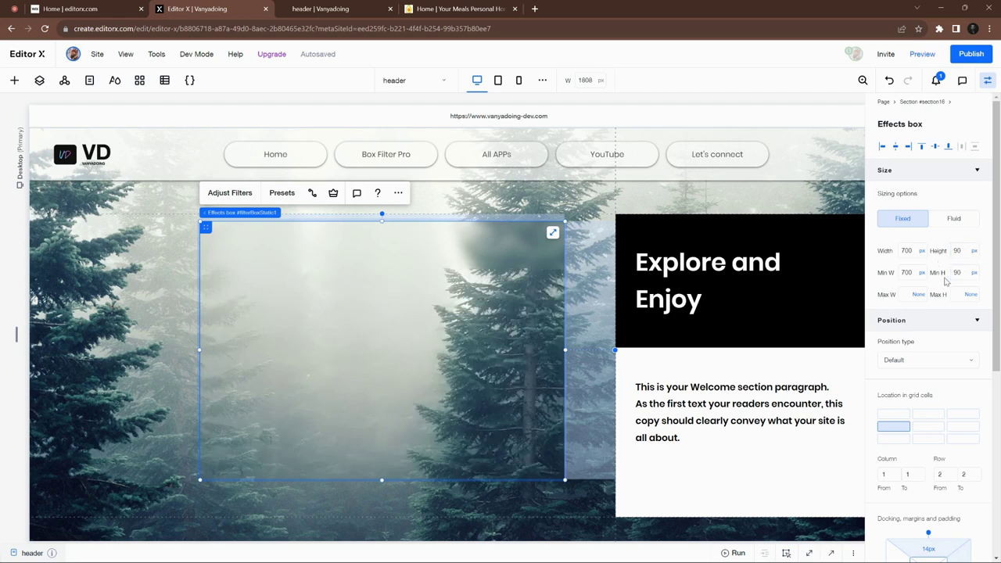
{"action": "key", "text": "Return"}
{"action": "left_click_drag", "start_coordinate": [301, 244], "coordinate": [182, 145]}
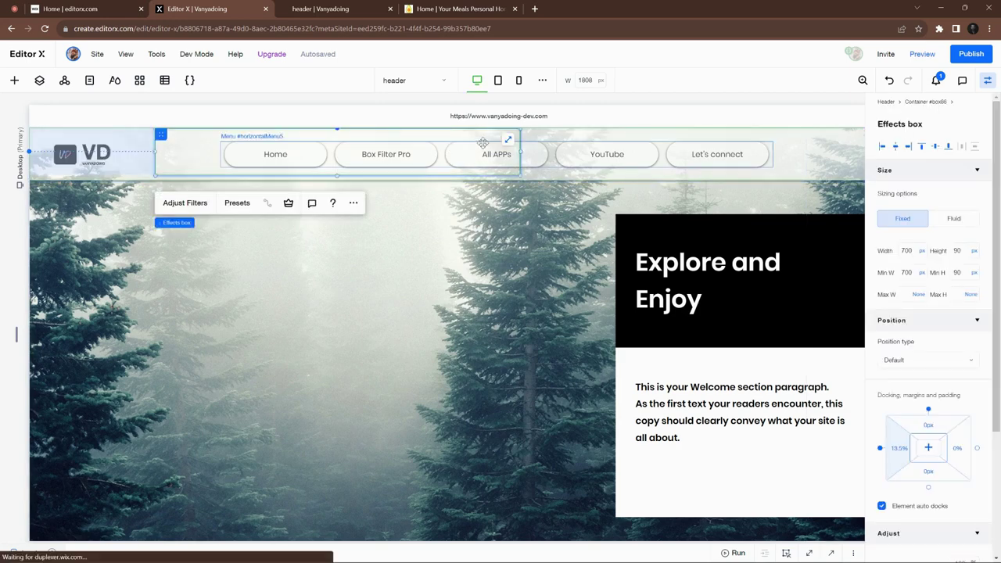
{"action": "left_click", "coordinate": [508, 143]}
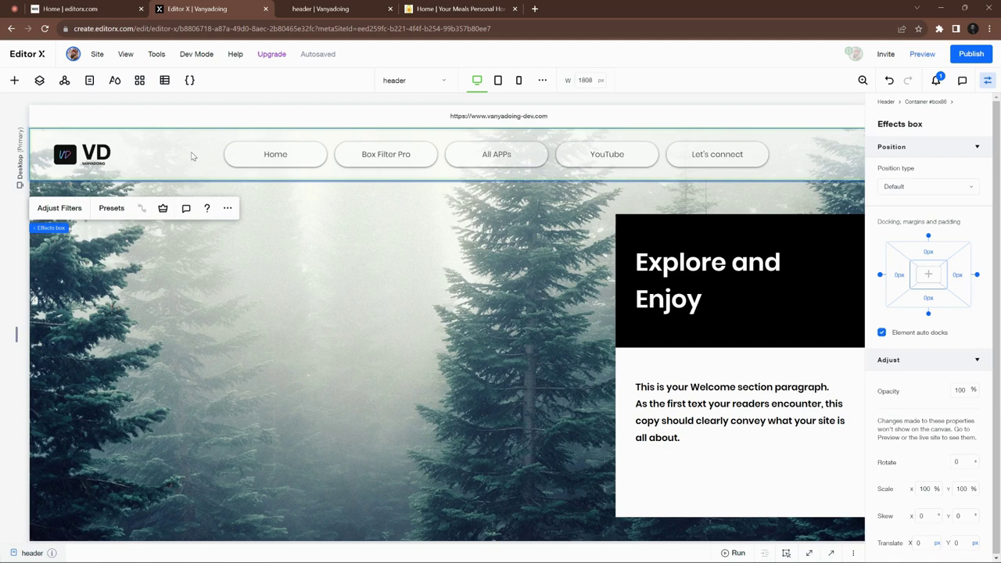
{"action": "left_click", "coordinate": [59, 208]}
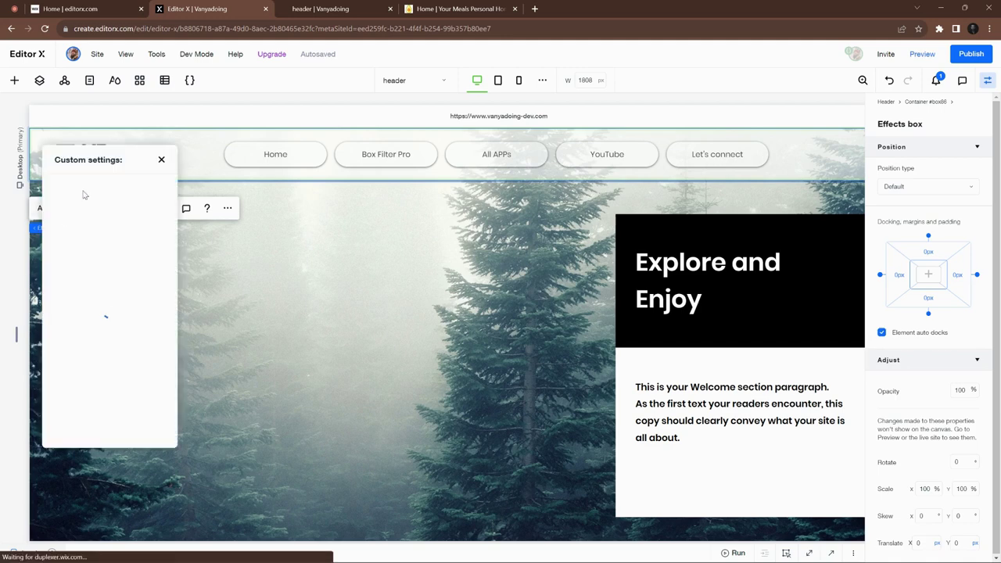
{"action": "left_click_drag", "start_coordinate": [101, 161], "coordinate": [313, 217]}
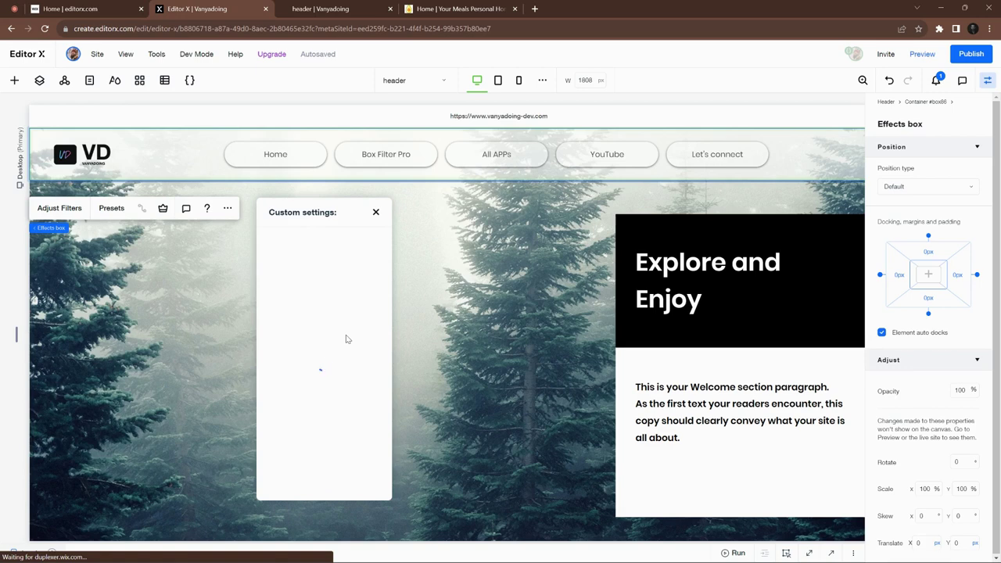
{"action": "left_click_drag", "start_coordinate": [319, 211], "coordinate": [336, 213]}
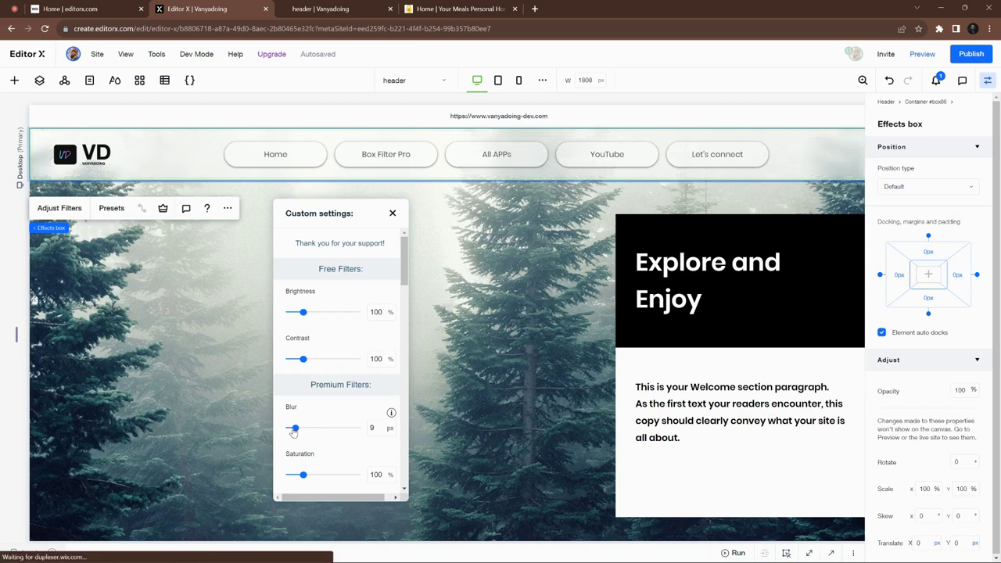
{"action": "left_click", "coordinate": [392, 214]}
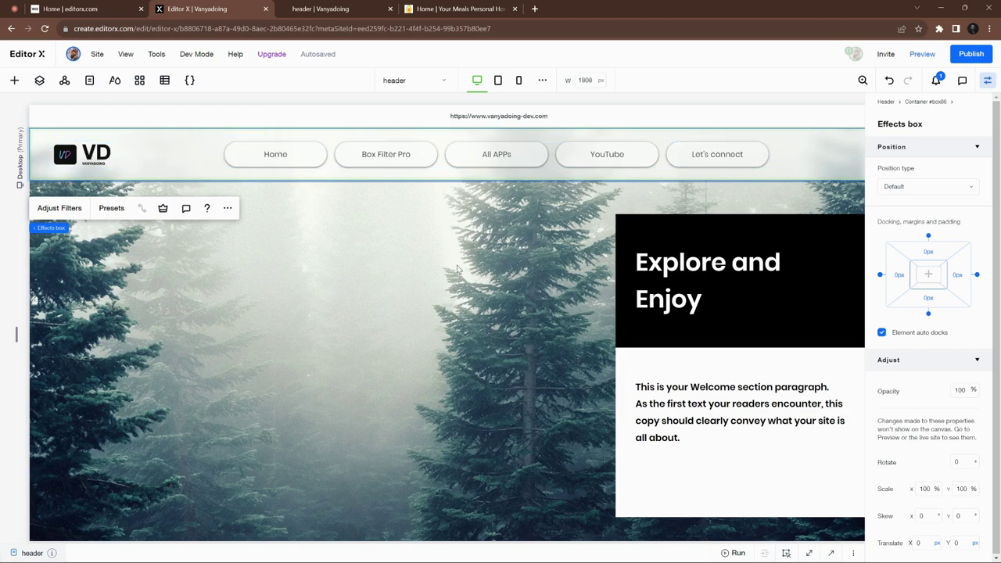
Step: Select the forest Section layer beneath the header and hide the Inspector panel
{"action": "right_click", "coordinate": [178, 162]}
{"action": "mouse_move", "coordinate": [202, 175]}
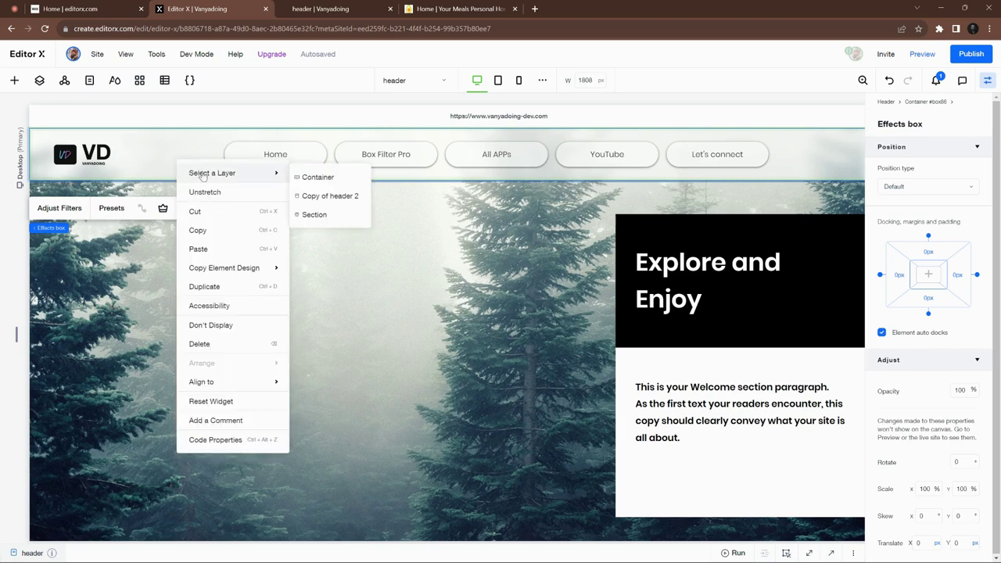
{"action": "left_click", "coordinate": [314, 215]}
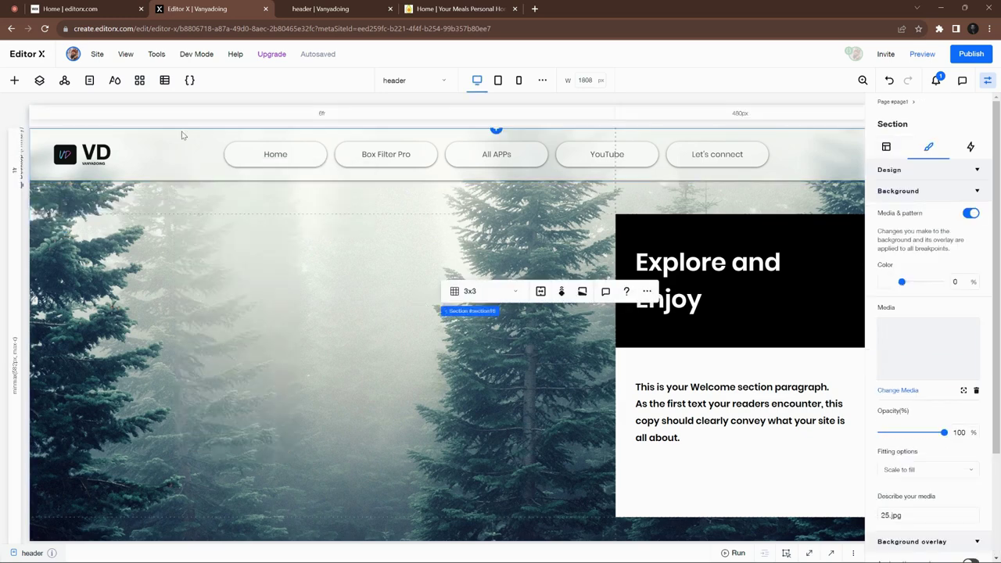
{"action": "left_click", "coordinate": [207, 166]}
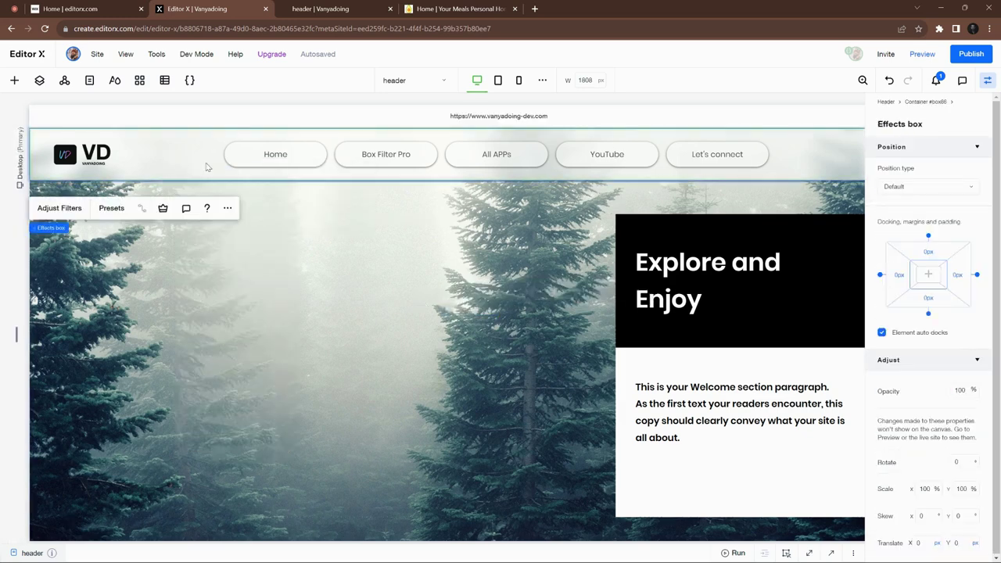
{"action": "left_click", "coordinate": [415, 315]}
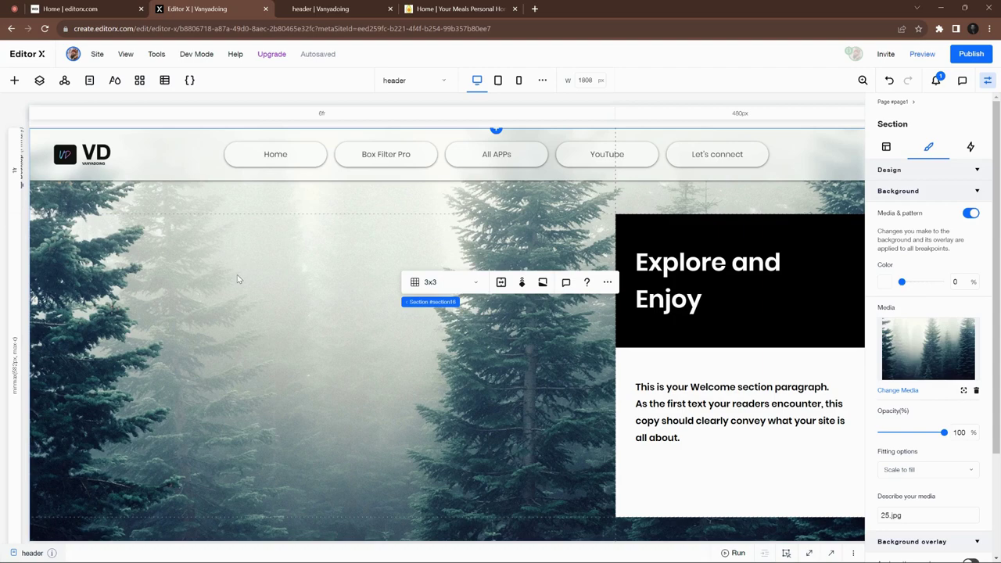
{"action": "left_click", "coordinate": [988, 80]}
Step: Scroll the page to check the header stays on top, blurring the About text and item cards
{"action": "scroll", "coordinate": [426, 340], "scroll_direction": "down", "scroll_amount": 3}
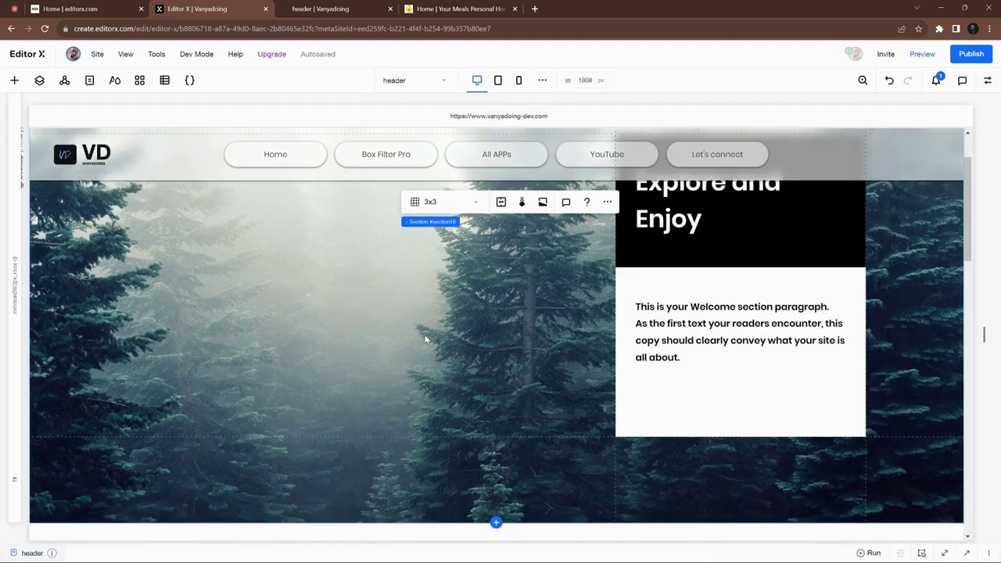
{"action": "scroll", "coordinate": [423, 334], "scroll_direction": "down", "scroll_amount": 1}
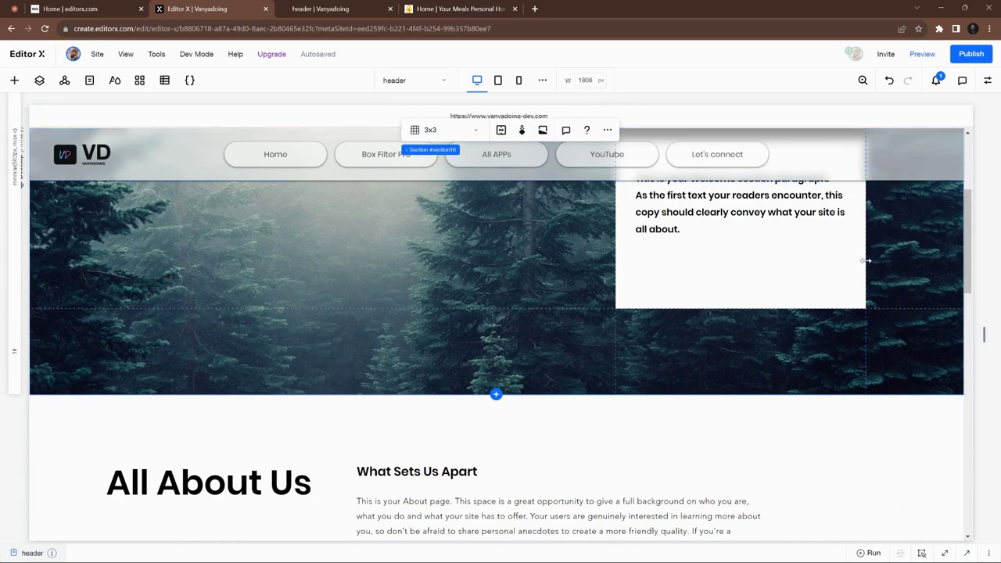
{"action": "scroll", "coordinate": [910, 278], "scroll_direction": "down", "scroll_amount": 3}
{"action": "scroll", "coordinate": [899, 223], "scroll_direction": "up", "scroll_amount": 2}
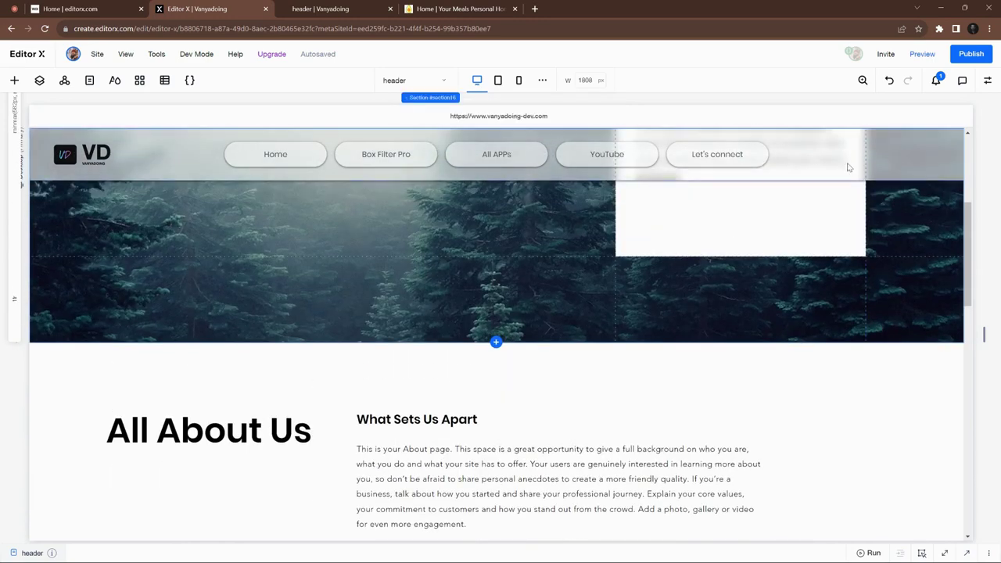
{"action": "scroll", "coordinate": [359, 270], "scroll_direction": "up", "scroll_amount": 1}
{"action": "scroll", "coordinate": [344, 278], "scroll_direction": "up", "scroll_amount": 3}
{"action": "scroll", "coordinate": [309, 297], "scroll_direction": "down", "scroll_amount": 4}
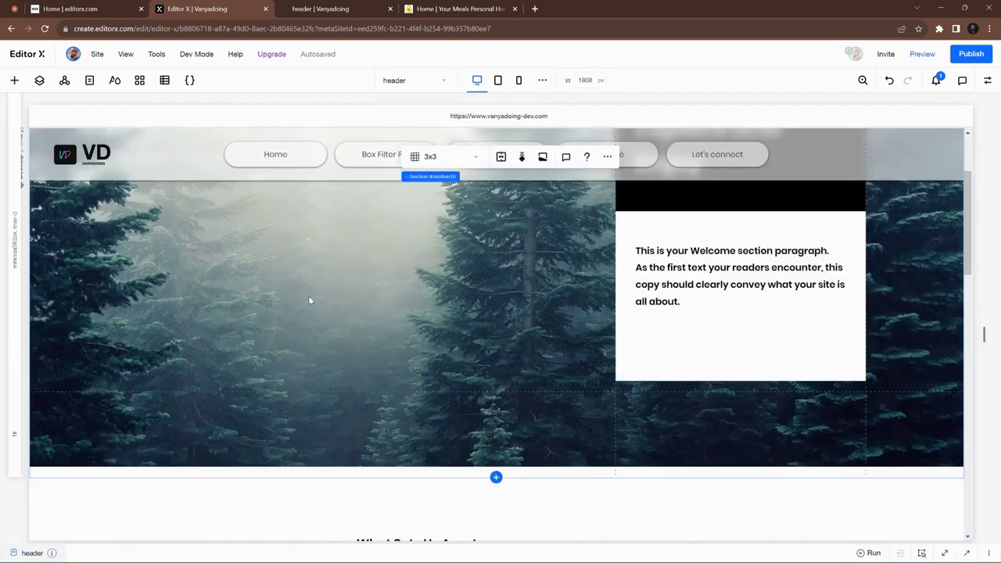
{"action": "scroll", "coordinate": [336, 281], "scroll_direction": "down", "scroll_amount": 5}
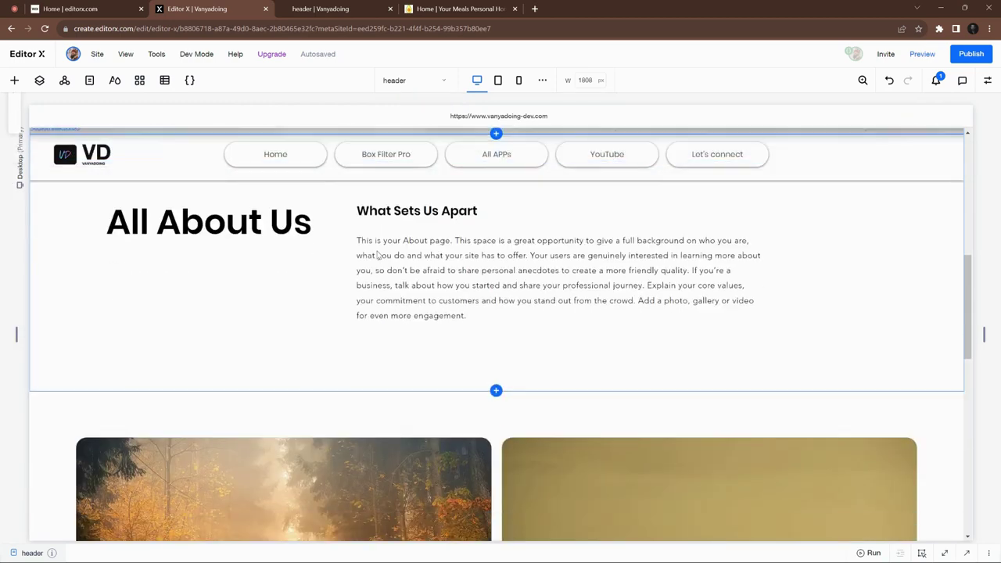
{"action": "scroll", "coordinate": [369, 311], "scroll_direction": "down", "scroll_amount": 3}
{"action": "scroll", "coordinate": [371, 313], "scroll_direction": "up", "scroll_amount": 1}
{"action": "scroll", "coordinate": [370, 312], "scroll_direction": "down", "scroll_amount": 2}
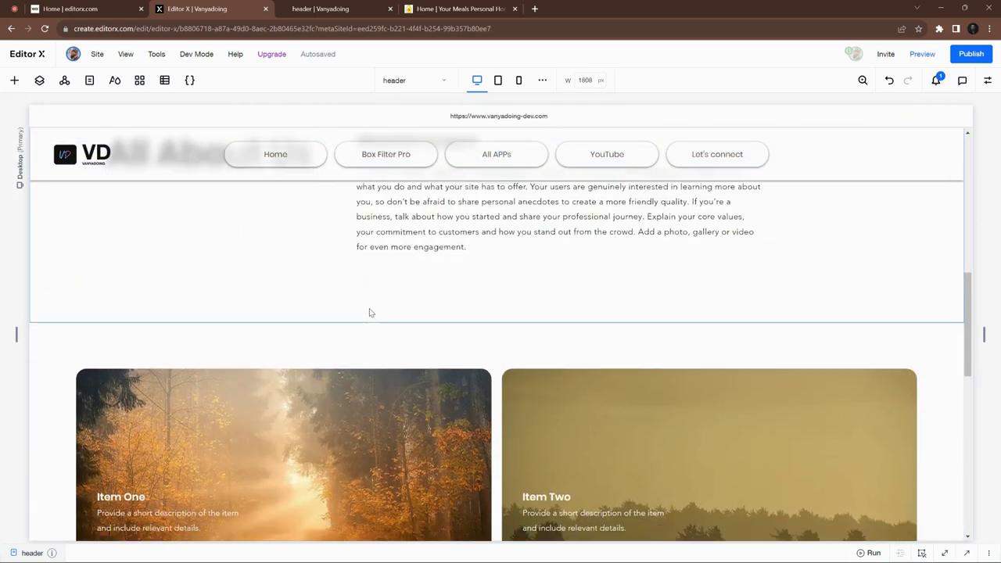
{"action": "scroll", "coordinate": [361, 312], "scroll_direction": "up", "scroll_amount": 1}
{"action": "scroll", "coordinate": [297, 289], "scroll_direction": "up", "scroll_amount": 6}
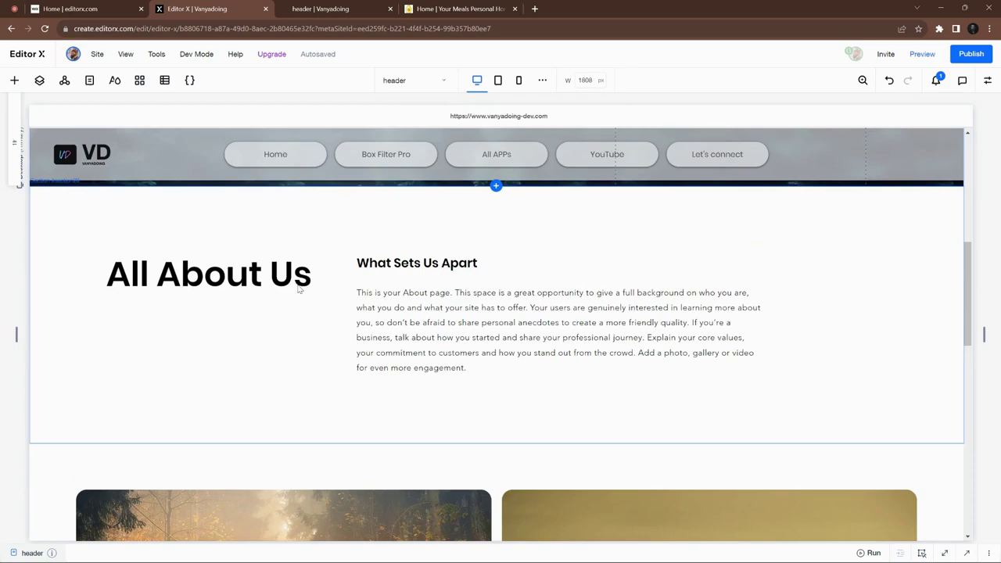
{"action": "scroll", "coordinate": [297, 289], "scroll_direction": "up", "scroll_amount": 2}
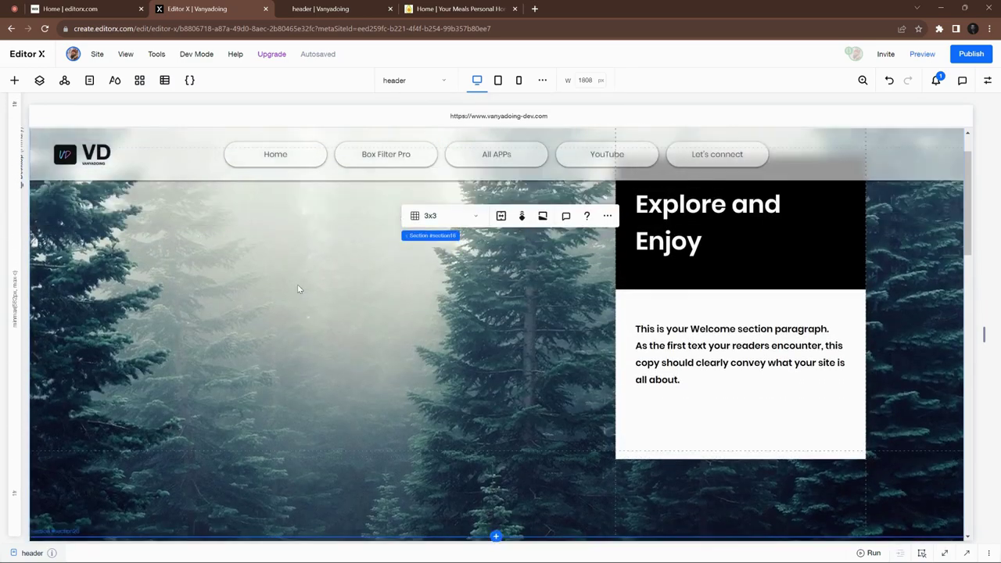
{"action": "scroll", "coordinate": [297, 289], "scroll_direction": "down", "scroll_amount": 12}
{"action": "scroll", "coordinate": [297, 283], "scroll_direction": "down", "scroll_amount": 5}
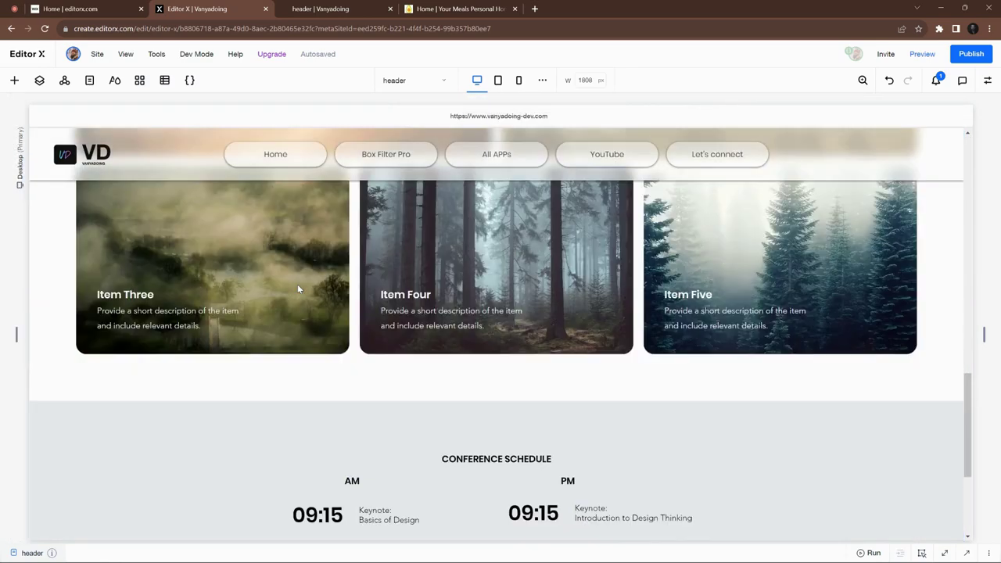
{"action": "scroll", "coordinate": [297, 285], "scroll_direction": "up", "scroll_amount": 1}
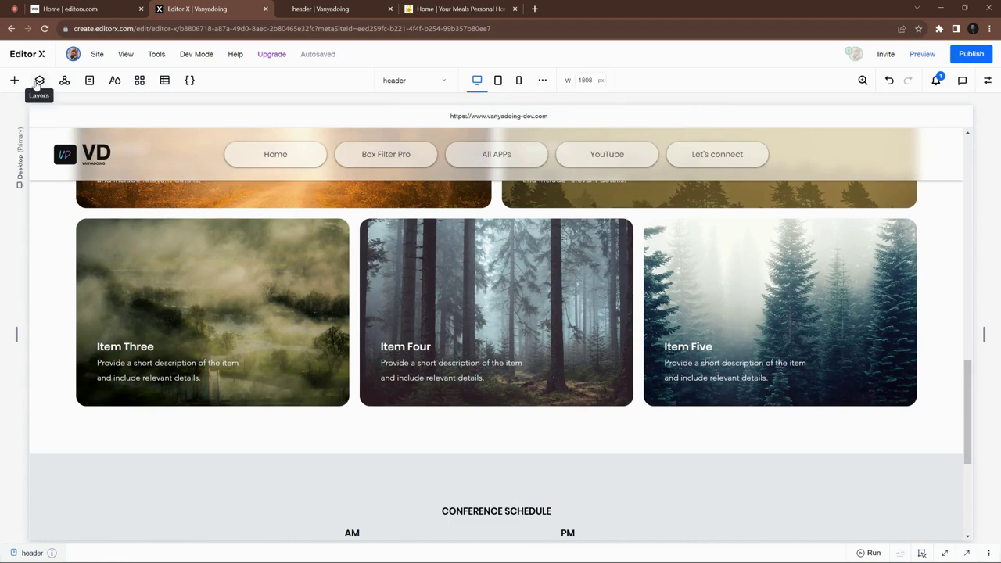
Step: Set the header Container's white background opacity to 60% in its Design settings
{"action": "left_click", "coordinate": [39, 81]}
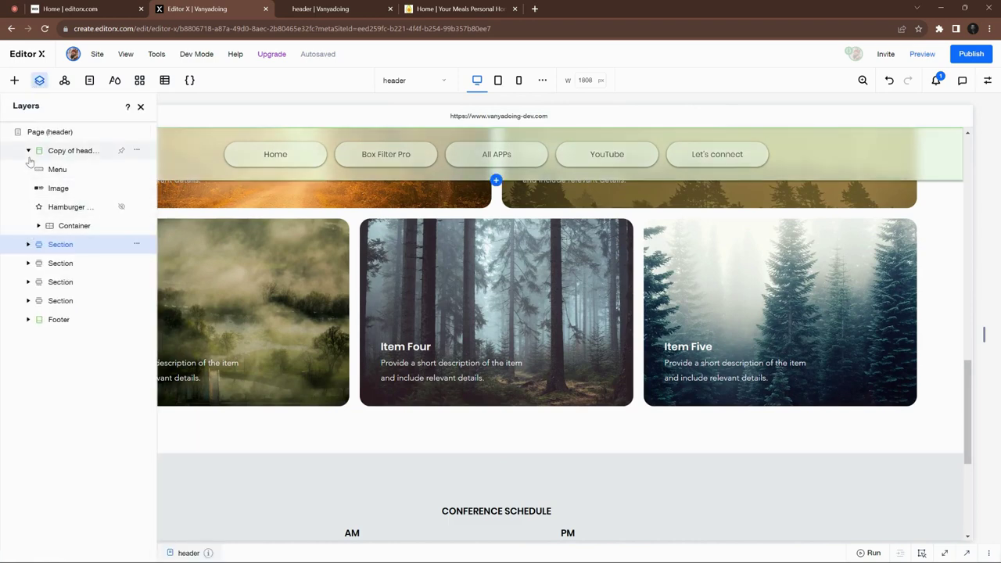
{"action": "left_click", "coordinate": [51, 227]}
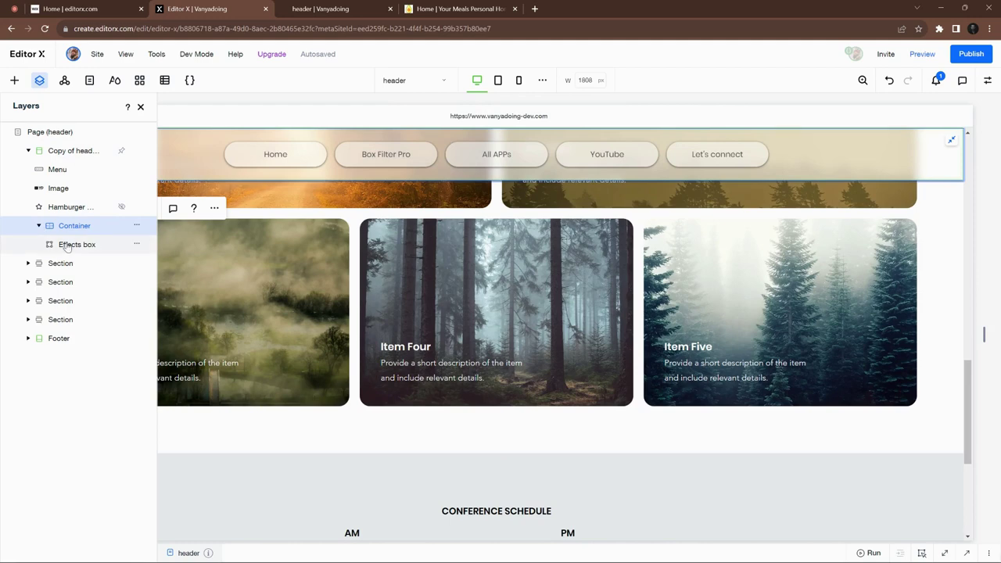
{"action": "left_click", "coordinate": [985, 81]}
{"action": "left_click_drag", "start_coordinate": [926, 229], "coordinate": [901, 229]}
{"action": "scroll", "coordinate": [401, 314], "scroll_direction": "up", "scroll_amount": 3}
{"action": "scroll", "coordinate": [401, 314], "scroll_direction": "up", "scroll_amount": 8}
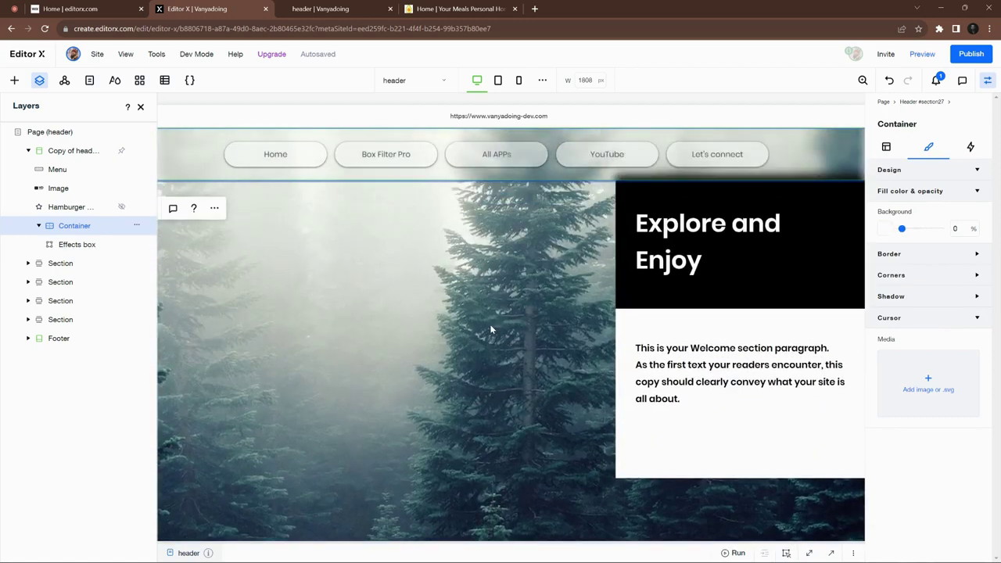
{"action": "scroll", "coordinate": [490, 324], "scroll_direction": "down", "scroll_amount": 2}
{"action": "scroll", "coordinate": [489, 324], "scroll_direction": "up", "scroll_amount": 3}
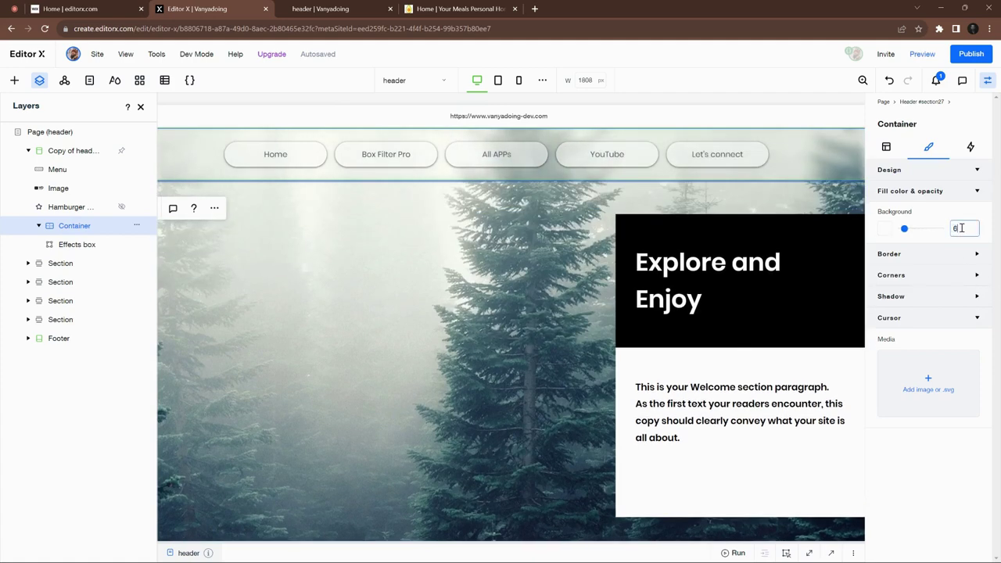
{"action": "type", "text": "0"}
{"action": "left_click", "coordinate": [935, 451]}
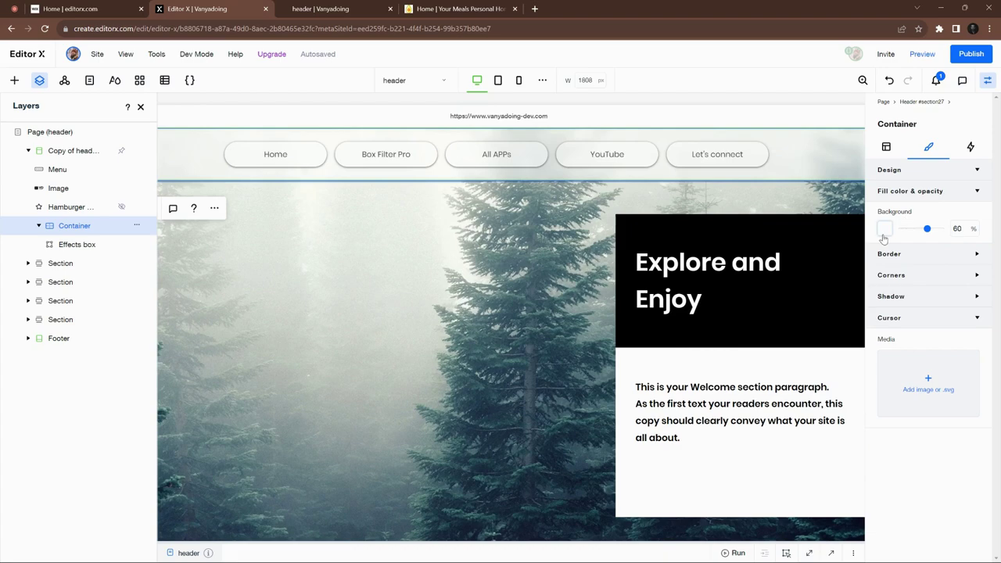
Step: Close the layers and properties panels and select the Item One image
{"action": "scroll", "coordinate": [409, 351], "scroll_direction": "down", "scroll_amount": 7}
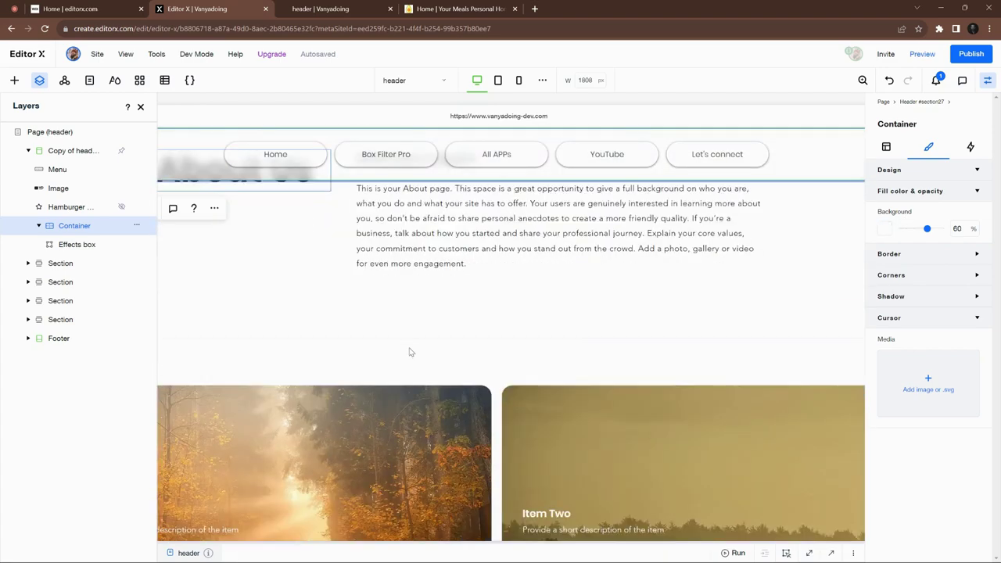
{"action": "scroll", "coordinate": [409, 351], "scroll_direction": "up", "scroll_amount": 4}
{"action": "left_click", "coordinate": [38, 79]}
{"action": "scroll", "coordinate": [406, 274], "scroll_direction": "up", "scroll_amount": 3}
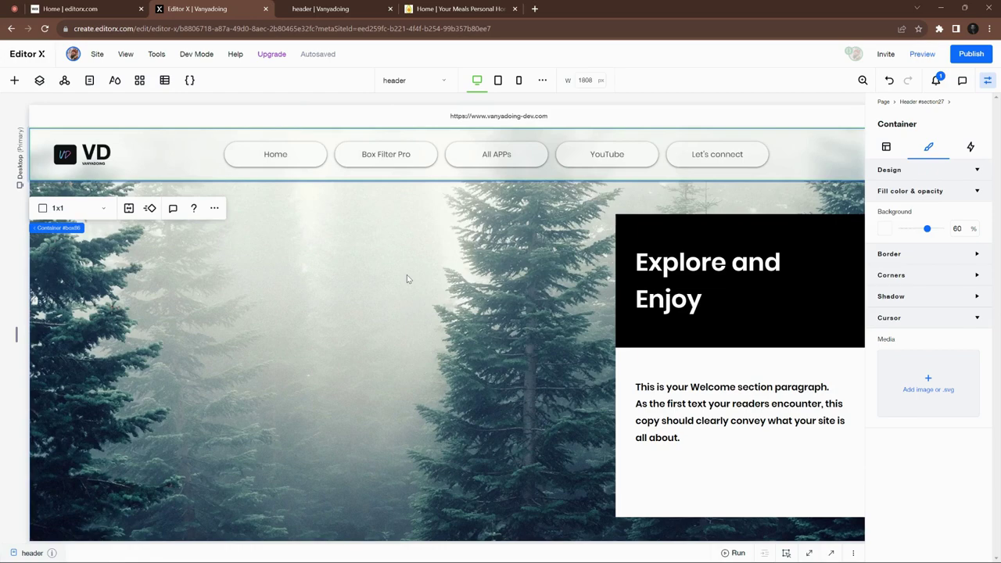
{"action": "left_click", "coordinate": [406, 275]}
{"action": "left_click", "coordinate": [986, 80]}
{"action": "scroll", "coordinate": [502, 329], "scroll_direction": "down", "scroll_amount": 10}
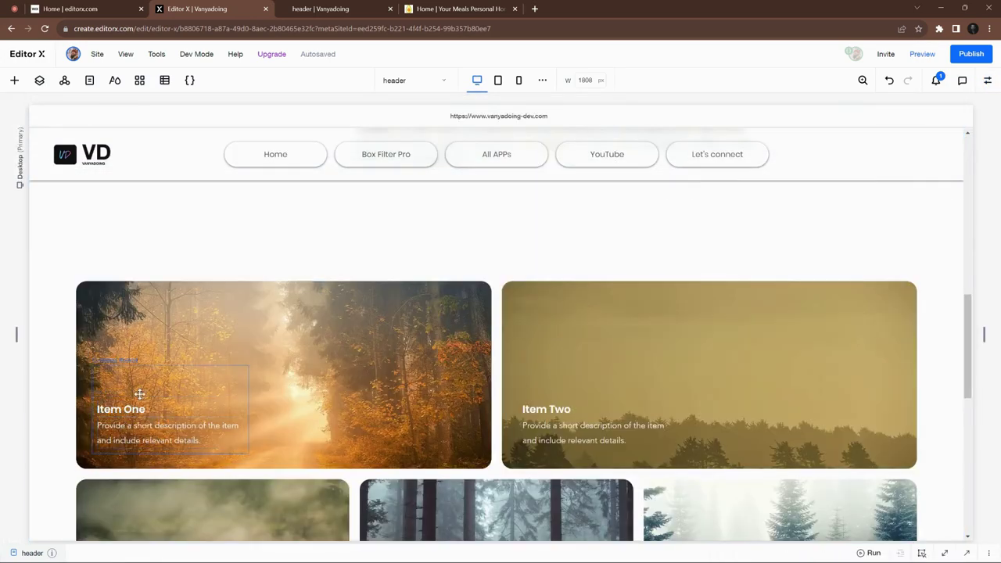
{"action": "left_click", "coordinate": [422, 397]}
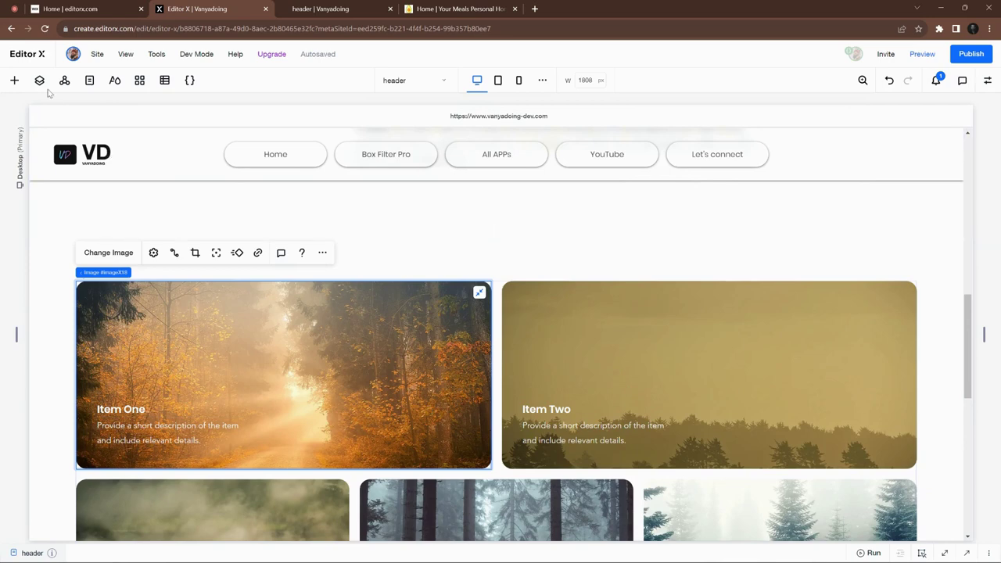
Step: Add a Box Filter Pro box with Min H 110, height 100 px, narrowed to about 321 px
{"action": "left_click", "coordinate": [14, 81]}
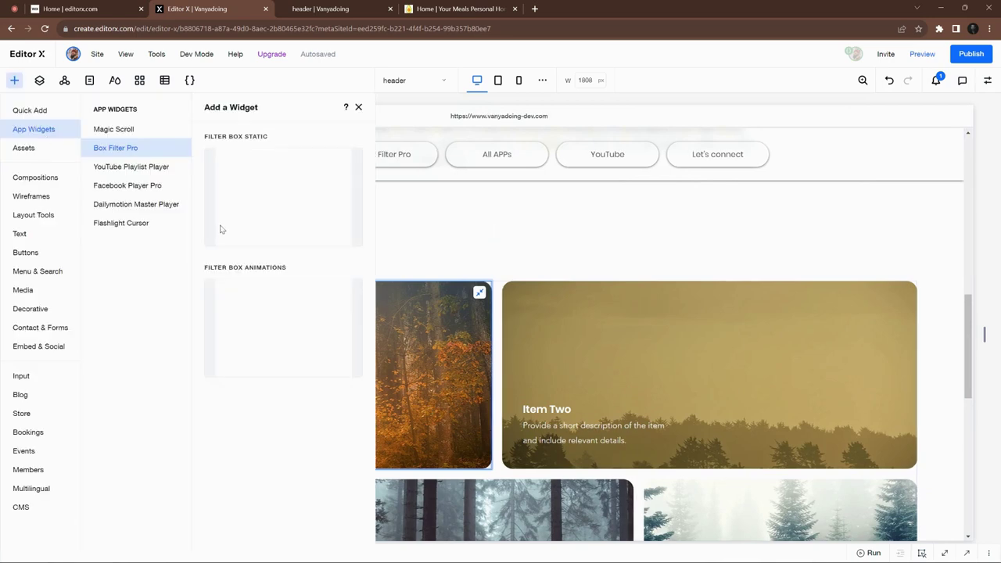
{"action": "left_click_drag", "start_coordinate": [246, 189], "coordinate": [291, 266]}
{"action": "left_click", "coordinate": [987, 81]}
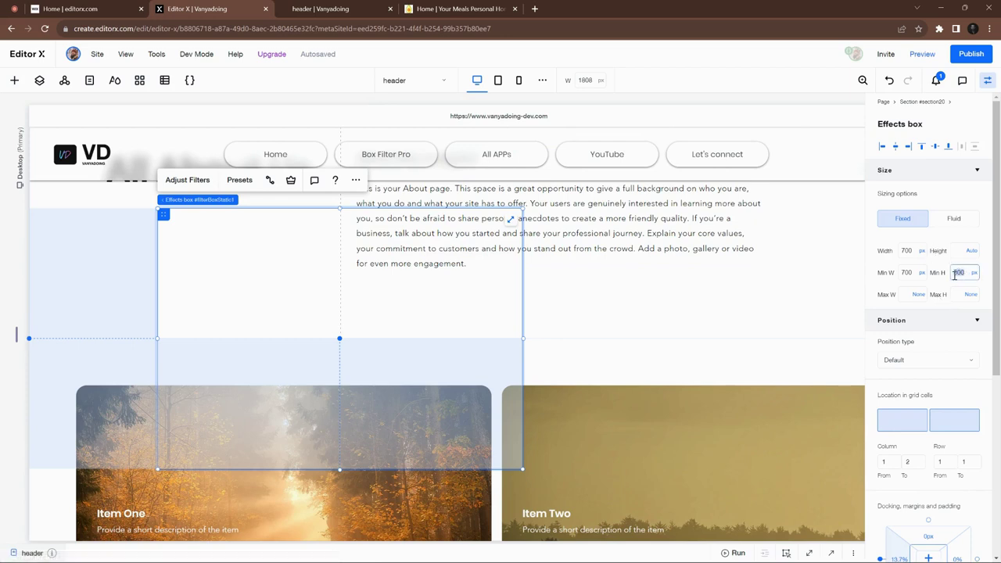
{"action": "left_click", "coordinate": [971, 250]}
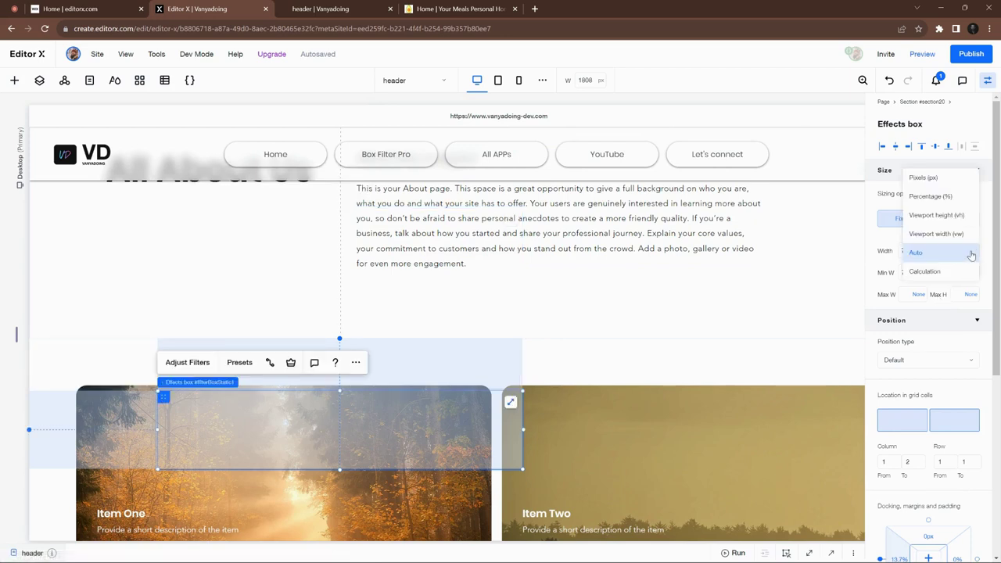
{"action": "left_click", "coordinate": [949, 175]}
{"action": "double_click", "coordinate": [958, 250]}
{"action": "type", "text": "100"}
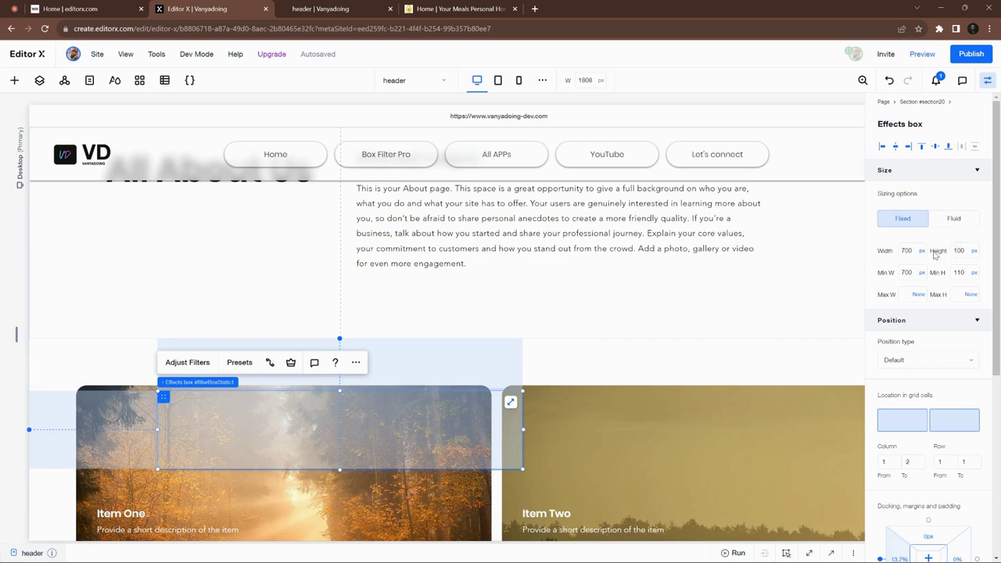
{"action": "key", "text": "Return"}
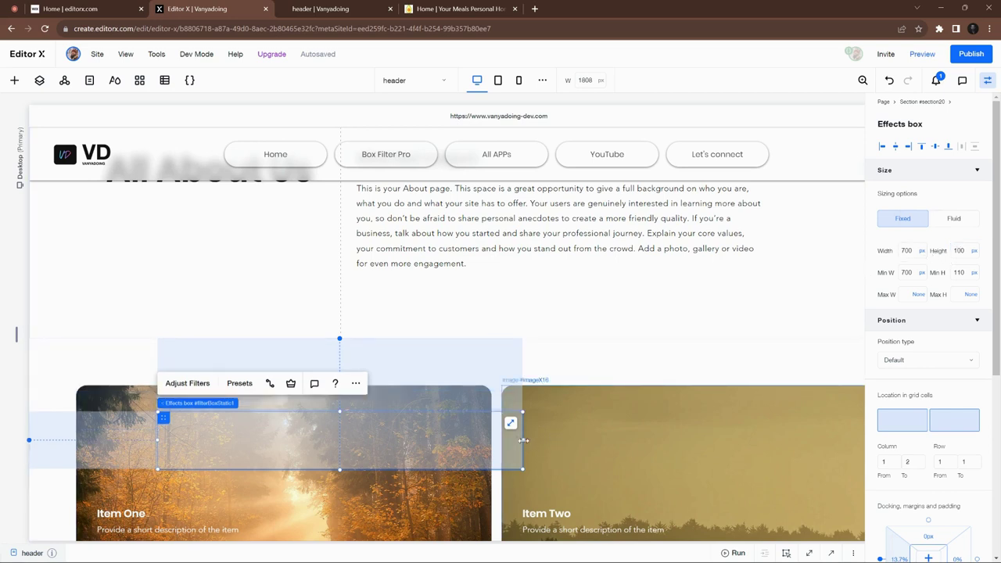
{"action": "left_click_drag", "start_coordinate": [523, 440], "coordinate": [324, 440]}
Step: Turn on Border-radius for the effects box and set it to 10 px
{"action": "left_click", "coordinate": [181, 383]}
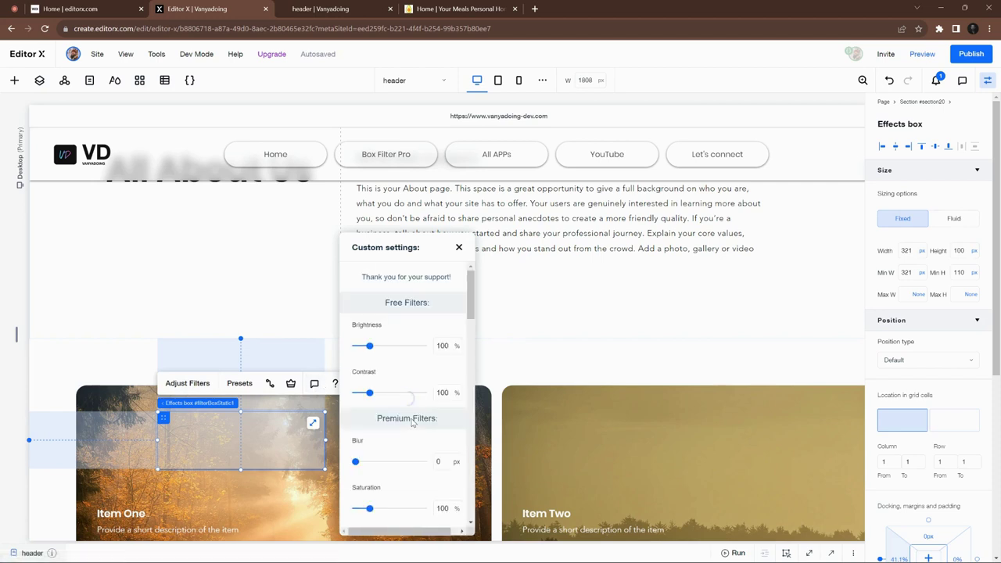
{"action": "scroll", "coordinate": [412, 422], "scroll_direction": "down", "scroll_amount": 5}
{"action": "left_click", "coordinate": [453, 408]}
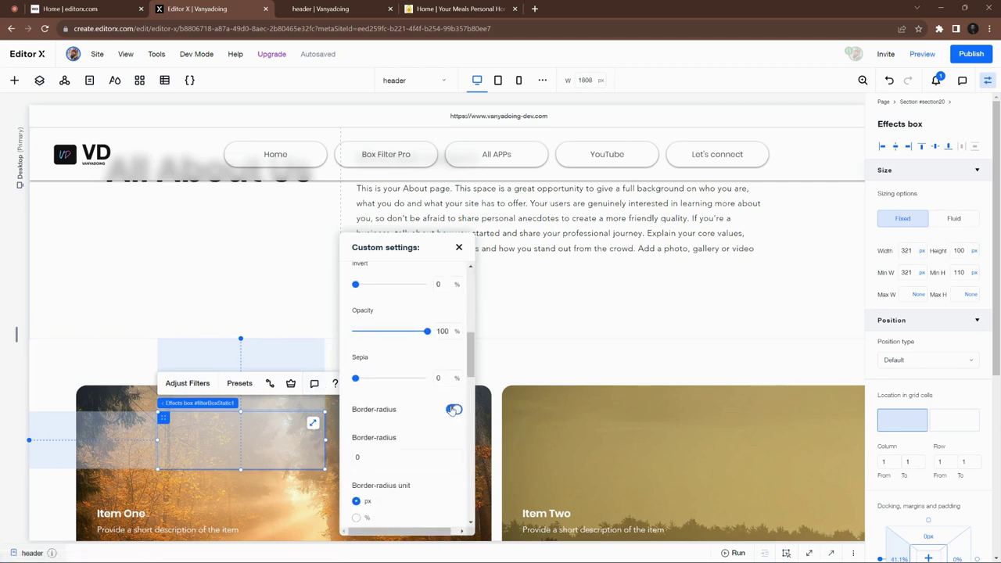
{"action": "scroll", "coordinate": [454, 410], "scroll_direction": "down", "scroll_amount": 3}
{"action": "left_click", "coordinate": [373, 353]}
{"action": "type", "text": "10"}
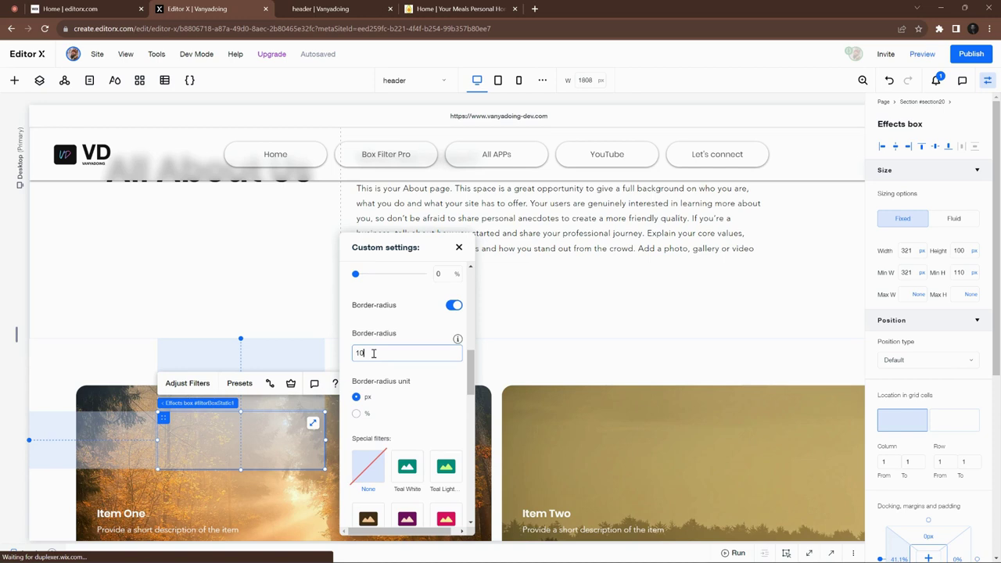
{"action": "key", "text": "Return"}
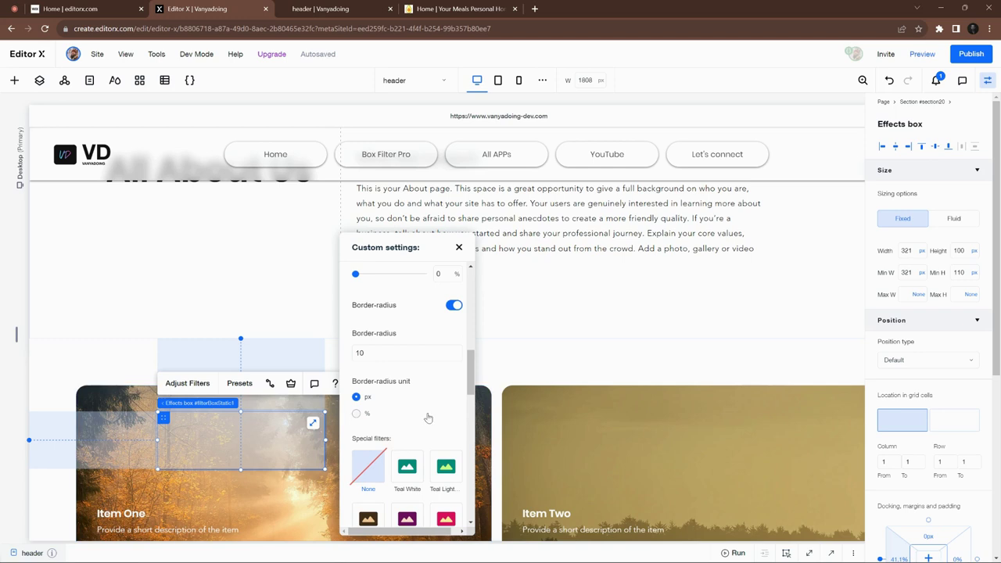
Step: Set the box blur to 5 px and nudge it up to about 6 px
{"action": "scroll", "coordinate": [427, 418], "scroll_direction": "up", "scroll_amount": 6}
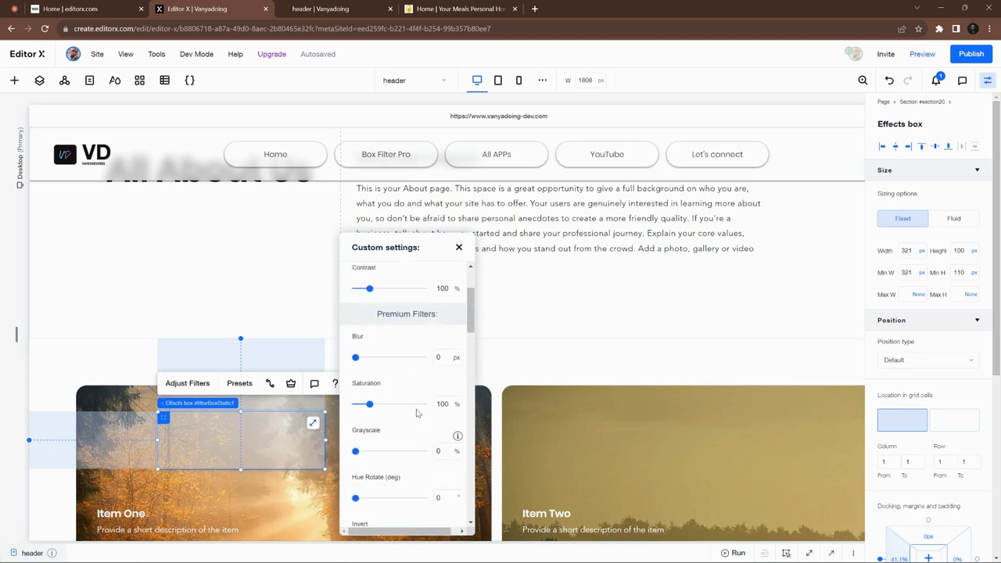
{"action": "scroll", "coordinate": [416, 412], "scroll_direction": "up", "scroll_amount": 1}
{"action": "left_click", "coordinate": [438, 410]}
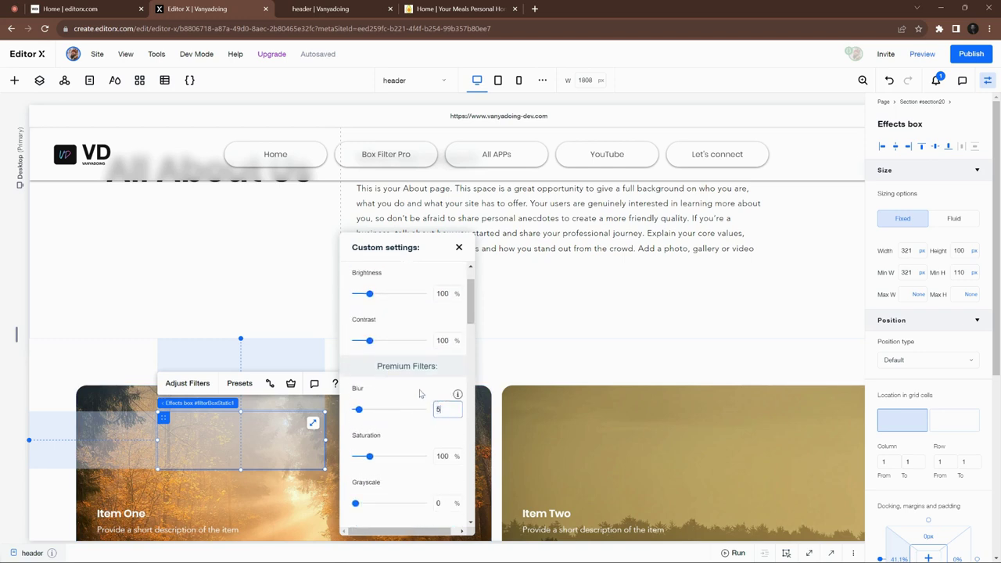
{"action": "key", "text": "Return"}
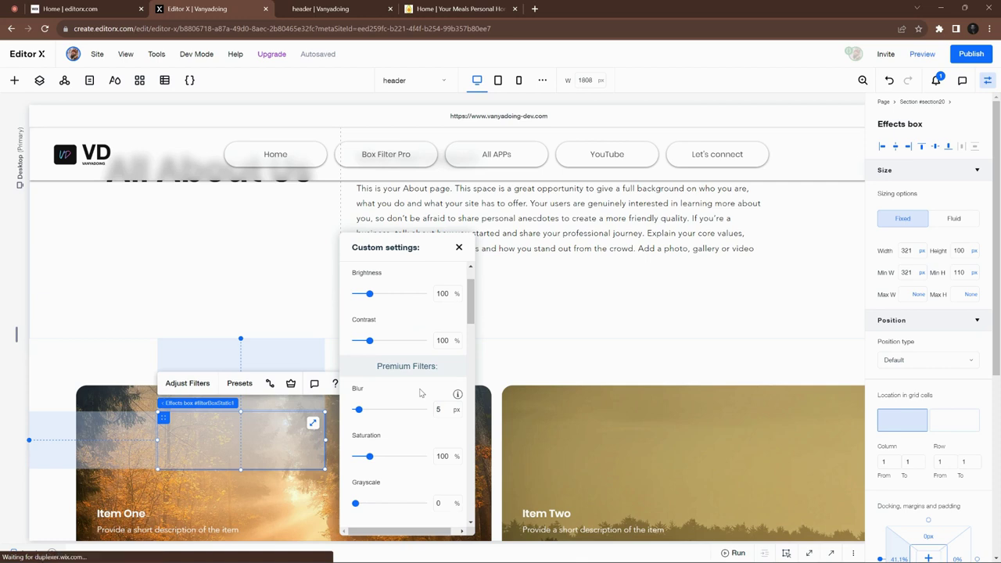
{"action": "left_click_drag", "start_coordinate": [357, 409], "coordinate": [358, 412]}
Step: Close the filter settings and check the About section and Item One image selections
{"action": "left_click", "coordinate": [296, 400]}
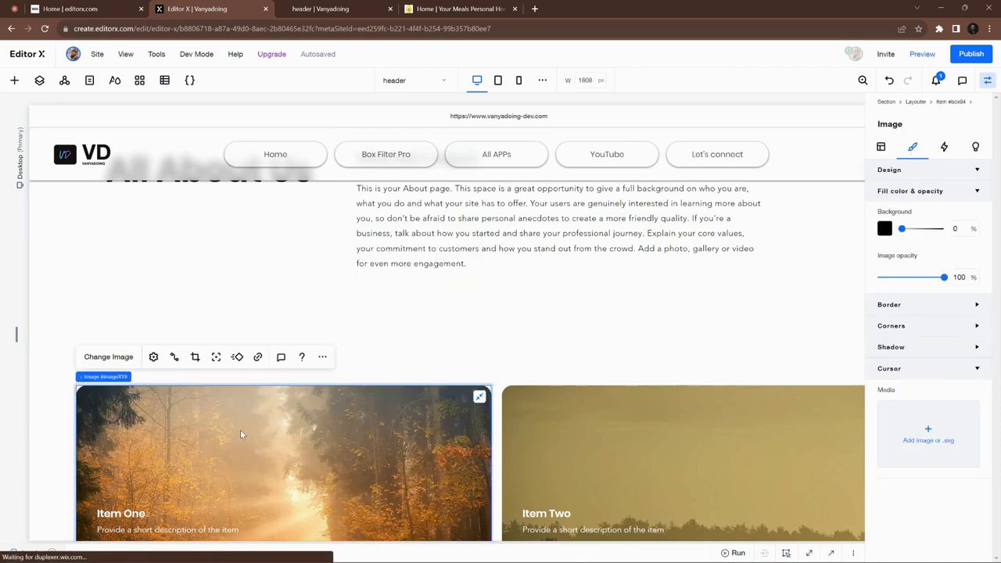
{"action": "scroll", "coordinate": [242, 235], "scroll_direction": "up", "scroll_amount": 2}
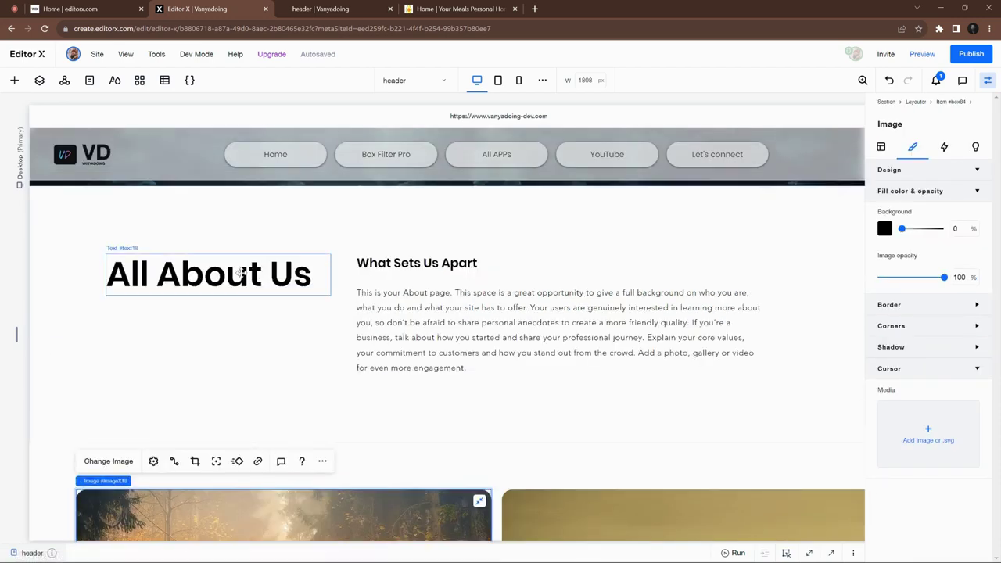
{"action": "left_click", "coordinate": [275, 352]}
{"action": "scroll", "coordinate": [196, 390], "scroll_direction": "down", "scroll_amount": 2}
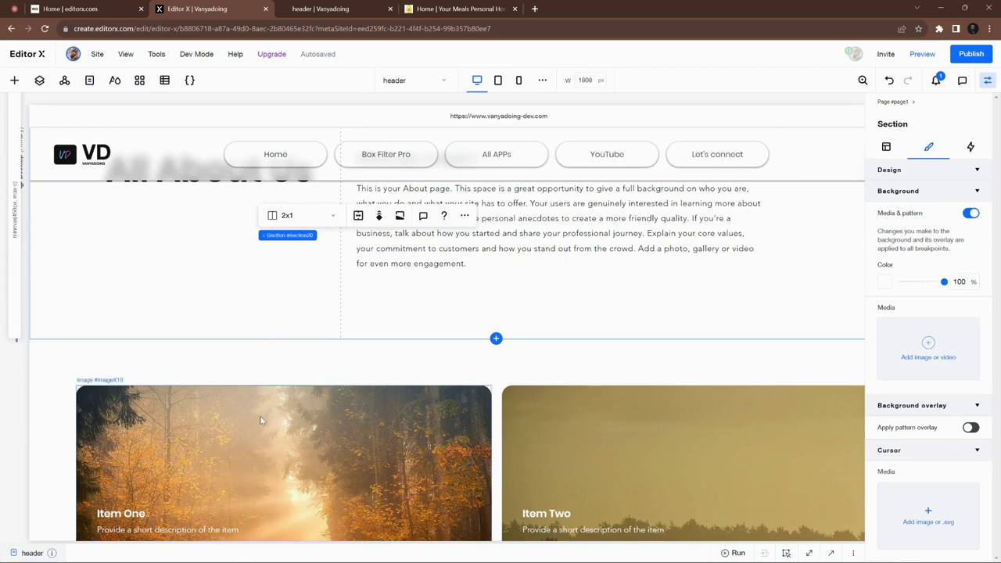
{"action": "scroll", "coordinate": [339, 516], "scroll_direction": "down", "scroll_amount": 3}
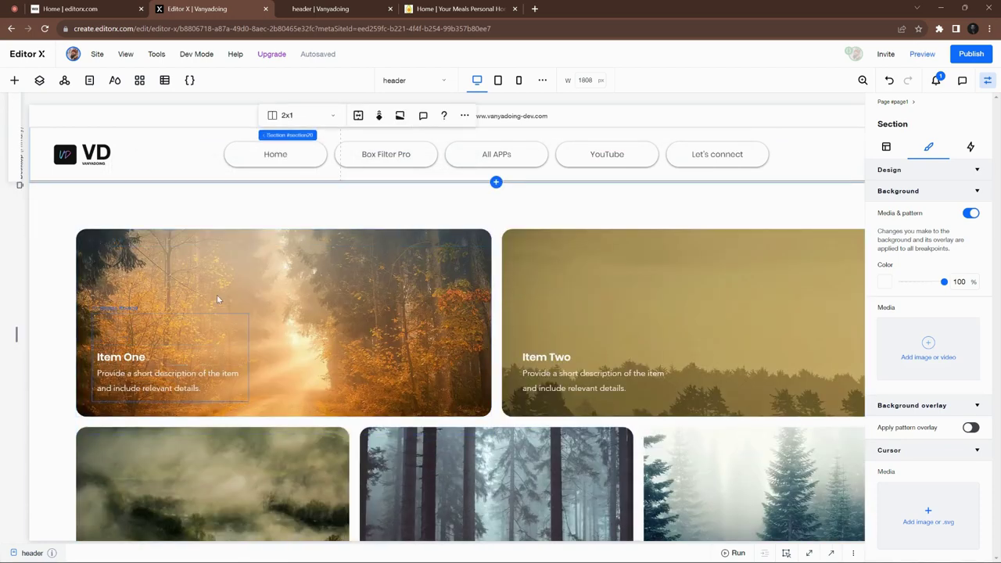
{"action": "left_click", "coordinate": [340, 310]}
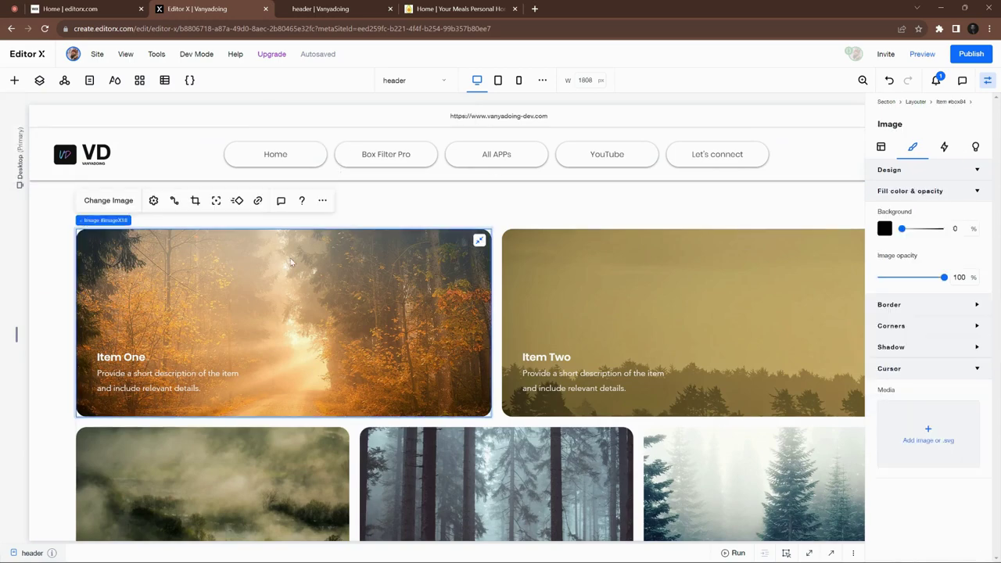
{"action": "scroll", "coordinate": [291, 262], "scroll_direction": "up", "scroll_amount": 5}
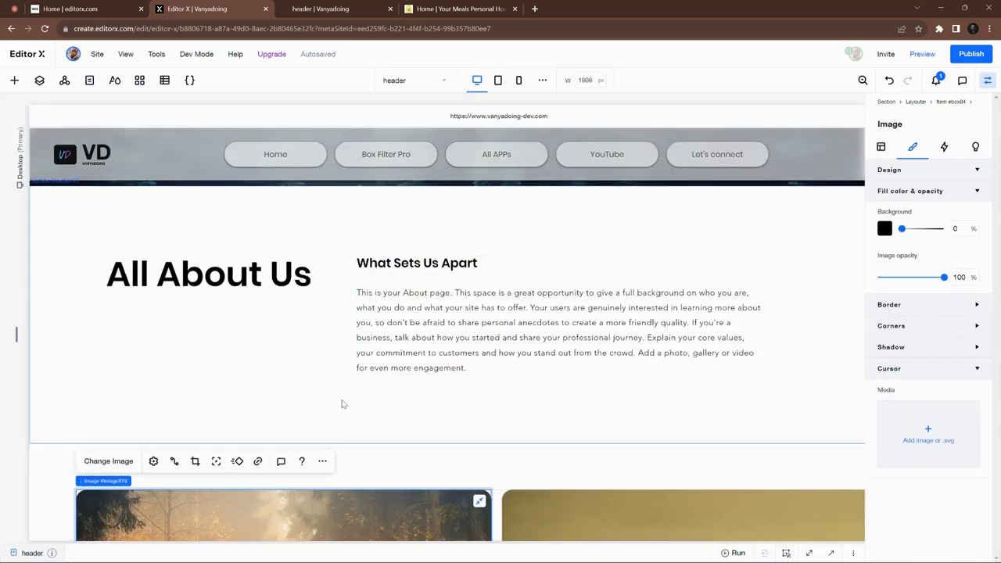
{"action": "left_click", "coordinate": [341, 404]}
Step: Select the Item One image and drag another Box Filter Pro box onto it
{"action": "scroll", "coordinate": [203, 337], "scroll_direction": "up", "scroll_amount": 3}
{"action": "scroll", "coordinate": [268, 250], "scroll_direction": "up", "scroll_amount": 3}
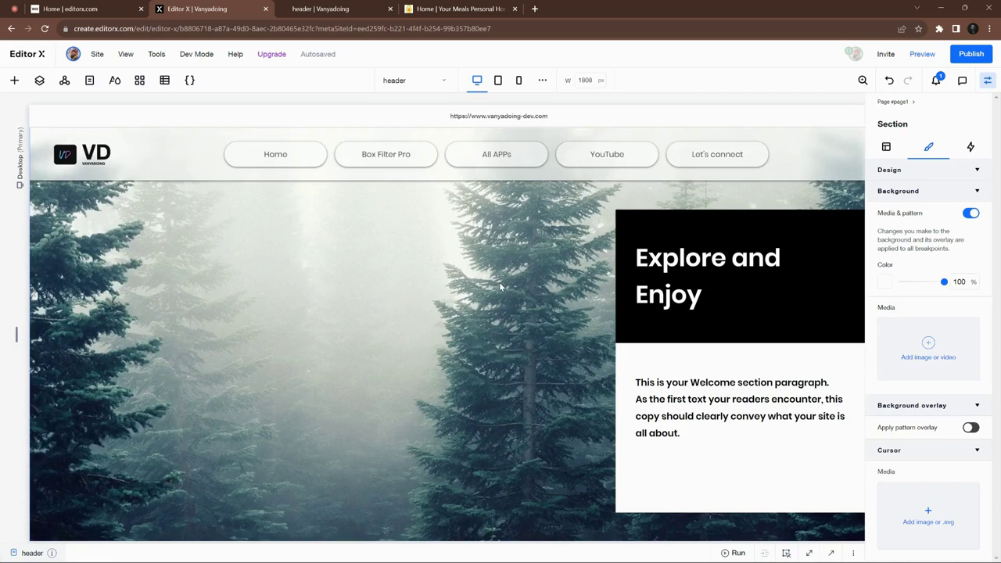
{"action": "scroll", "coordinate": [214, 367], "scroll_direction": "down", "scroll_amount": 5}
{"action": "scroll", "coordinate": [432, 359], "scroll_direction": "down", "scroll_amount": 4}
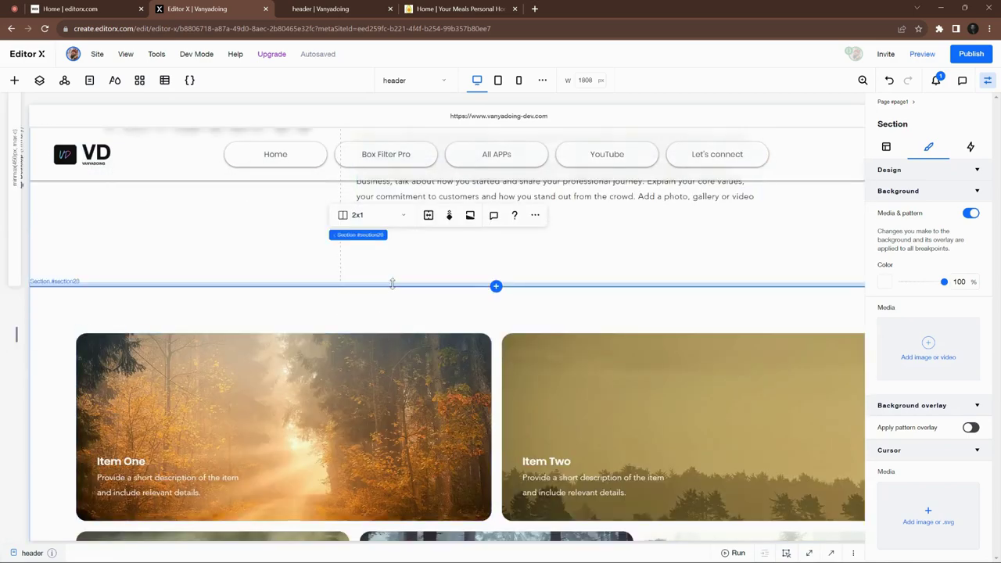
{"action": "left_click", "coordinate": [139, 443]}
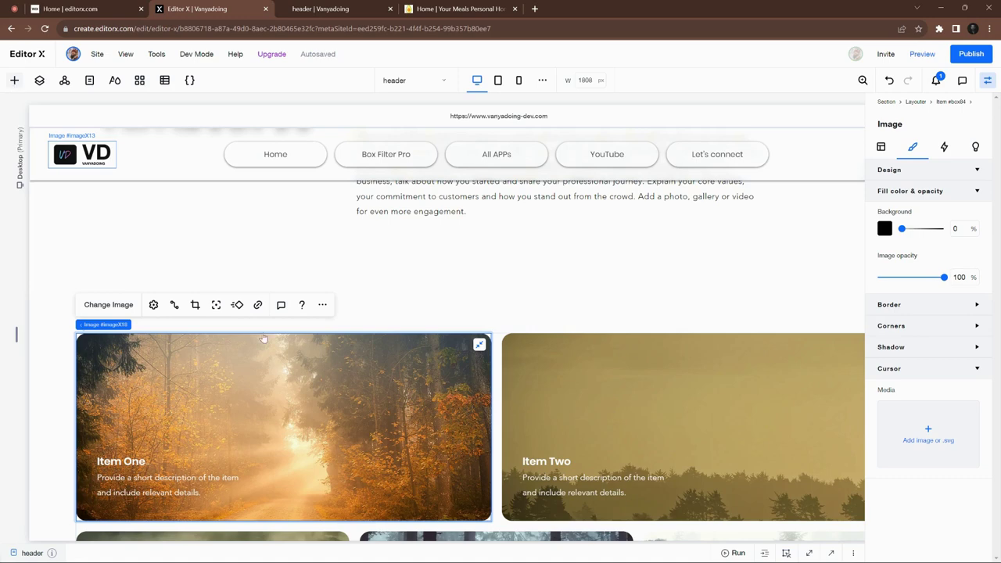
{"action": "left_click_drag", "start_coordinate": [287, 213], "coordinate": [370, 428]}
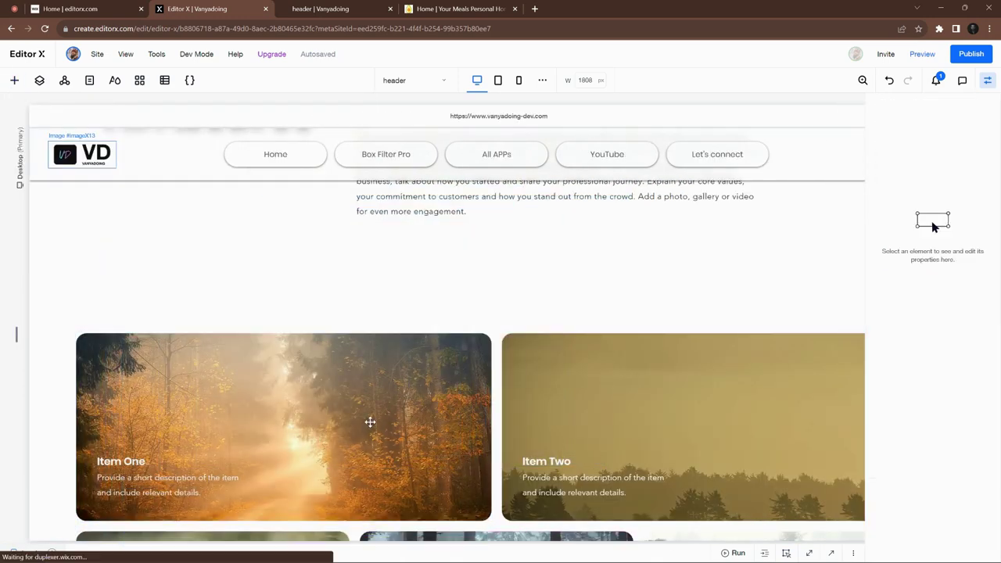
Step: Keep the new box's 5 px blur, try full Grayscale, then reset Grayscale to 0
{"action": "left_click", "coordinate": [148, 257]}
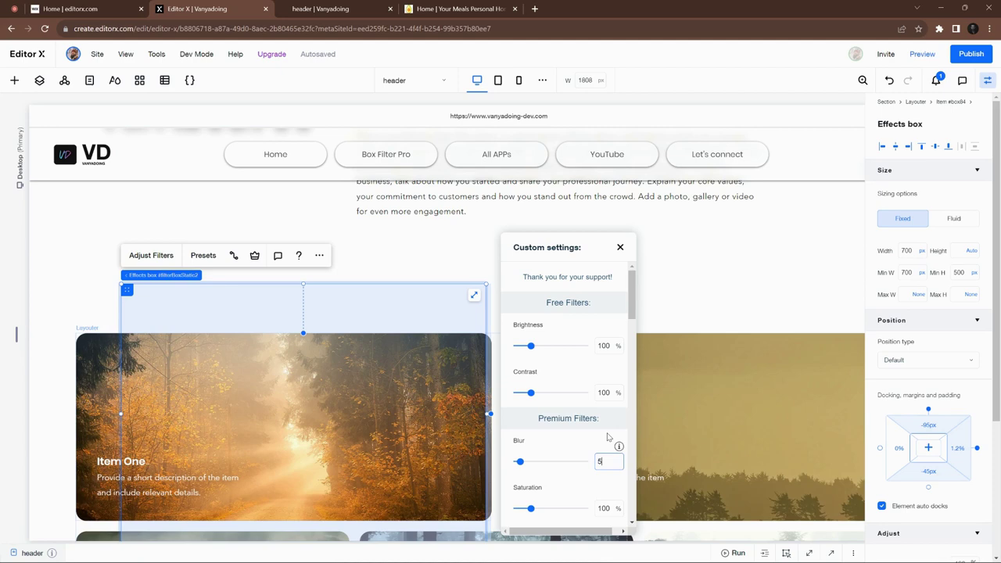
{"action": "key", "text": "Return"}
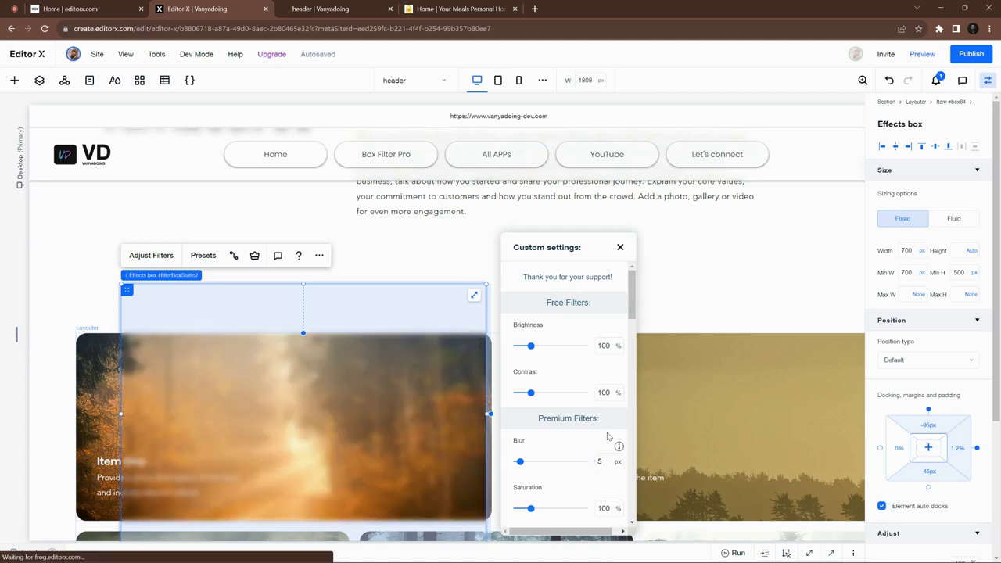
{"action": "scroll", "coordinate": [608, 436], "scroll_direction": "down", "scroll_amount": 3}
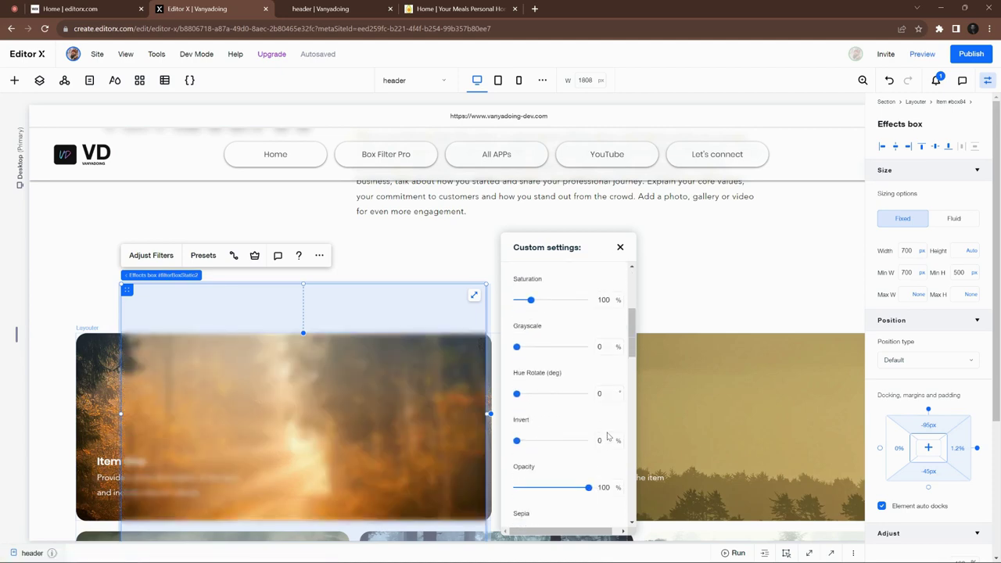
{"action": "left_click_drag", "start_coordinate": [516, 347], "coordinate": [595, 349]}
{"action": "scroll", "coordinate": [268, 273], "scroll_direction": "down", "scroll_amount": 3}
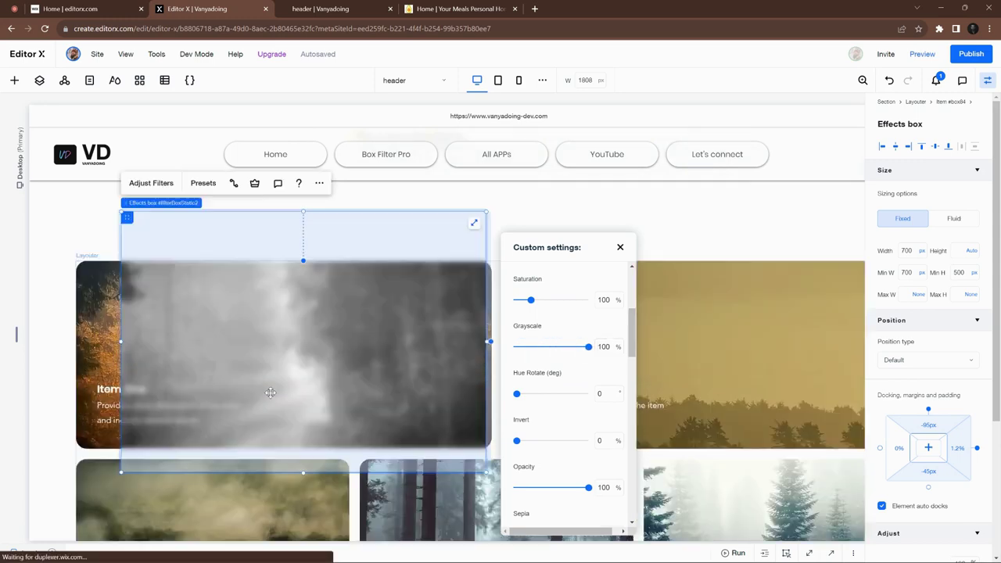
{"action": "scroll", "coordinate": [268, 272], "scroll_direction": "up", "scroll_amount": 2}
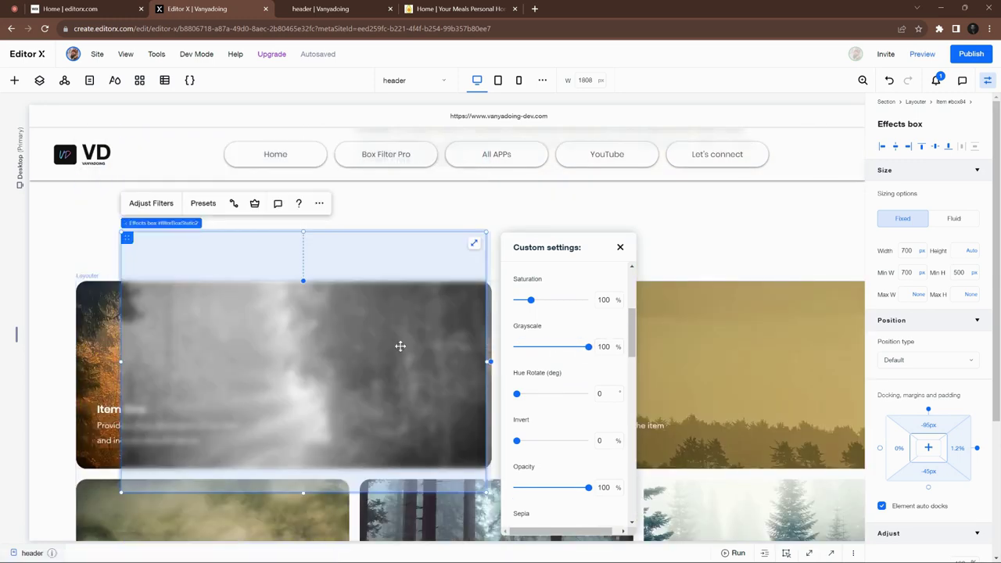
{"action": "left_click_drag", "start_coordinate": [587, 346], "coordinate": [516, 347]}
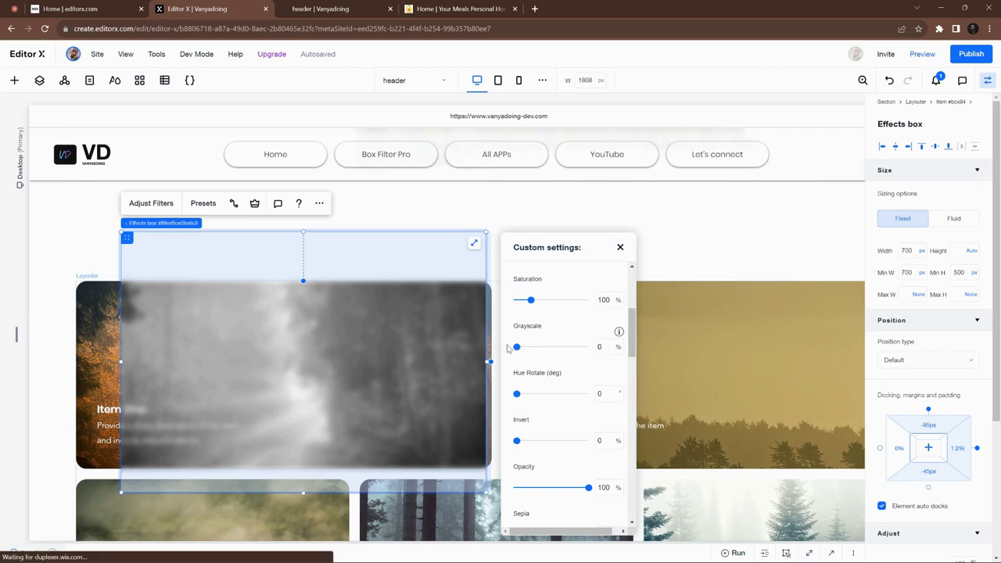
Step: Enable a 10 px border radius and shrink the box to 313 px wide
{"action": "scroll", "coordinate": [547, 360], "scroll_direction": "down", "scroll_amount": 2}
{"action": "left_click", "coordinate": [615, 461]}
{"action": "scroll", "coordinate": [547, 406], "scroll_direction": "down", "scroll_amount": 3}
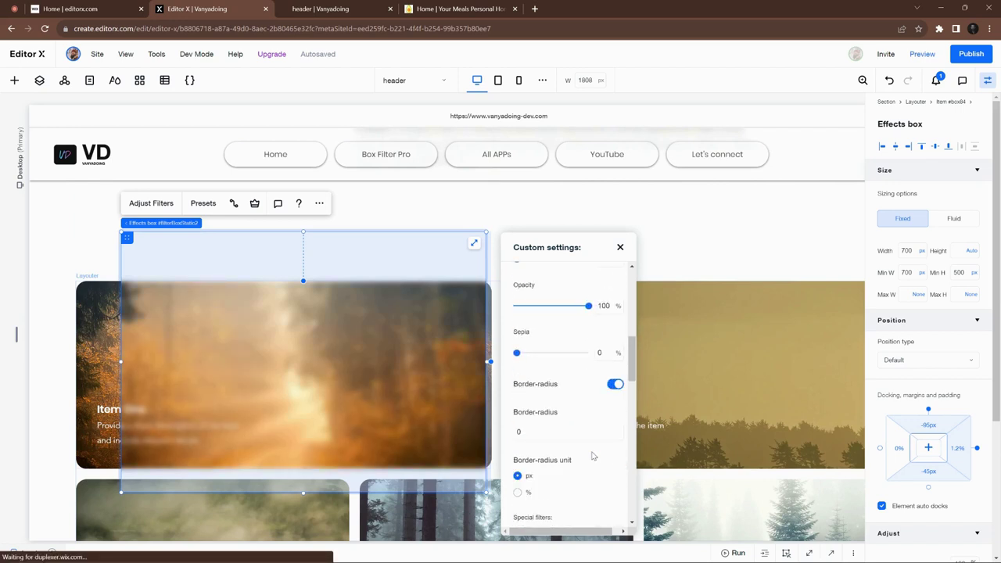
{"action": "left_click", "coordinate": [535, 406]}
{"action": "type", "text": "10"}
{"action": "left_click", "coordinate": [539, 422]}
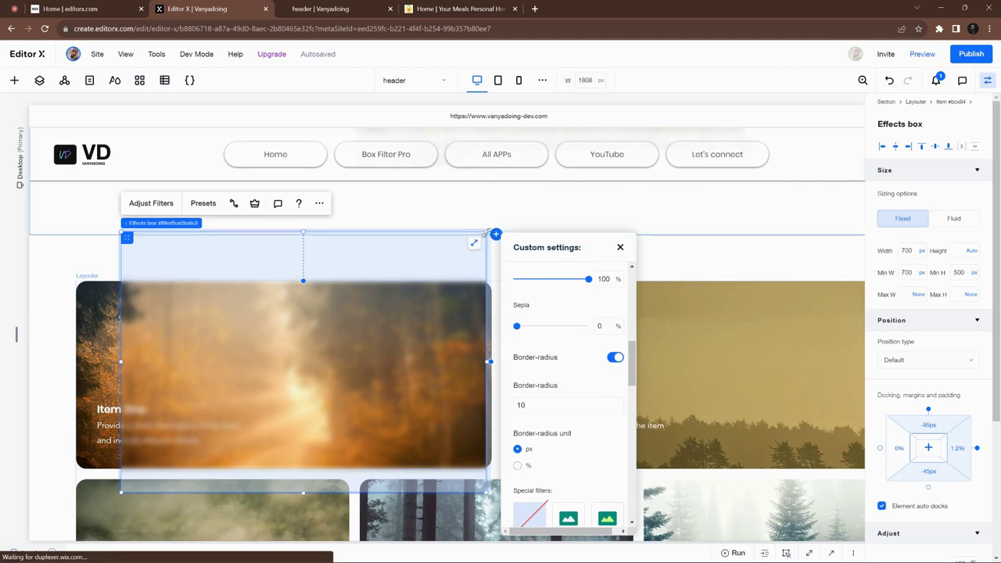
{"action": "left_click_drag", "start_coordinate": [487, 234], "coordinate": [385, 330]}
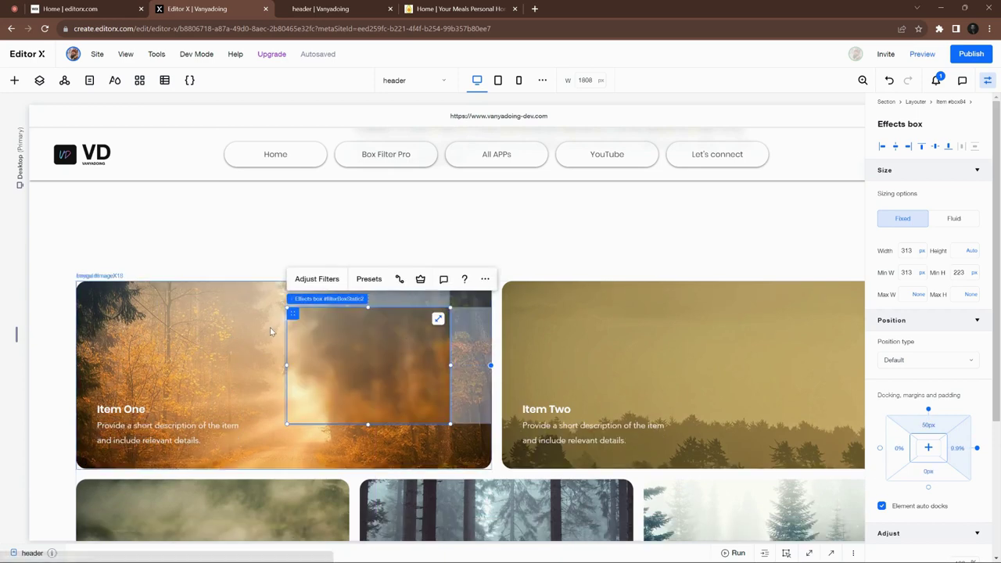
Step: Reselect the effects box on Item One and shrink it to 236 px wide
{"action": "left_click", "coordinate": [182, 344]}
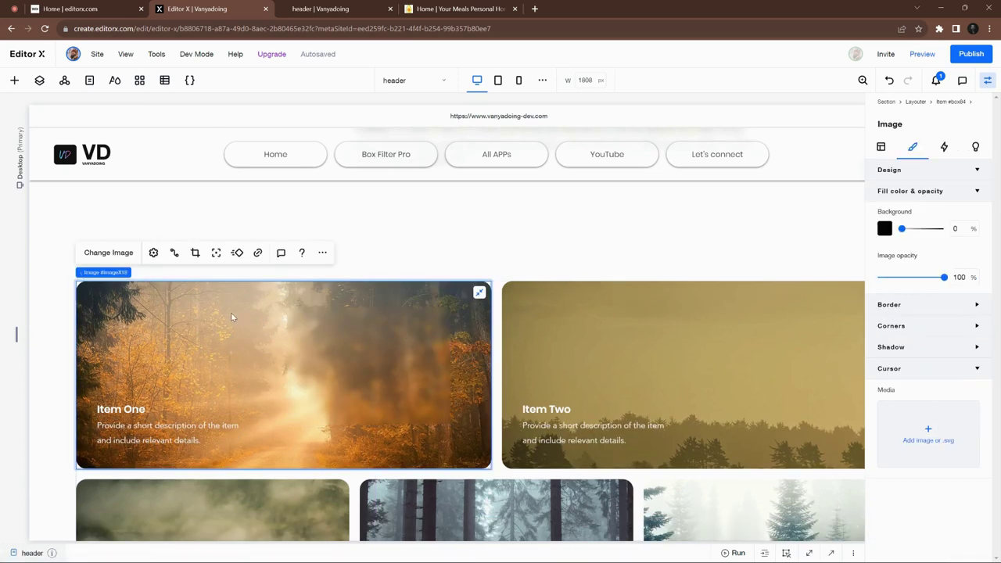
{"action": "left_click", "coordinate": [391, 380]}
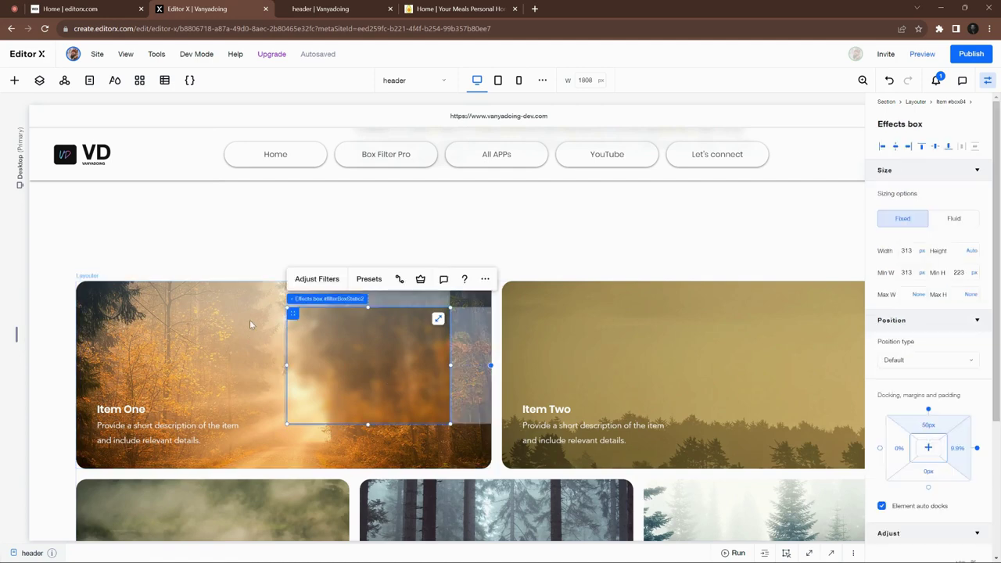
{"action": "left_click", "coordinate": [243, 319]}
{"action": "left_click", "coordinate": [367, 346]}
{"action": "left_click_drag", "start_coordinate": [449, 423], "coordinate": [410, 395]}
Step: Set Min H to 110 and height to 110 px, then move the box over Item One's title
{"action": "left_click", "coordinate": [975, 276]}
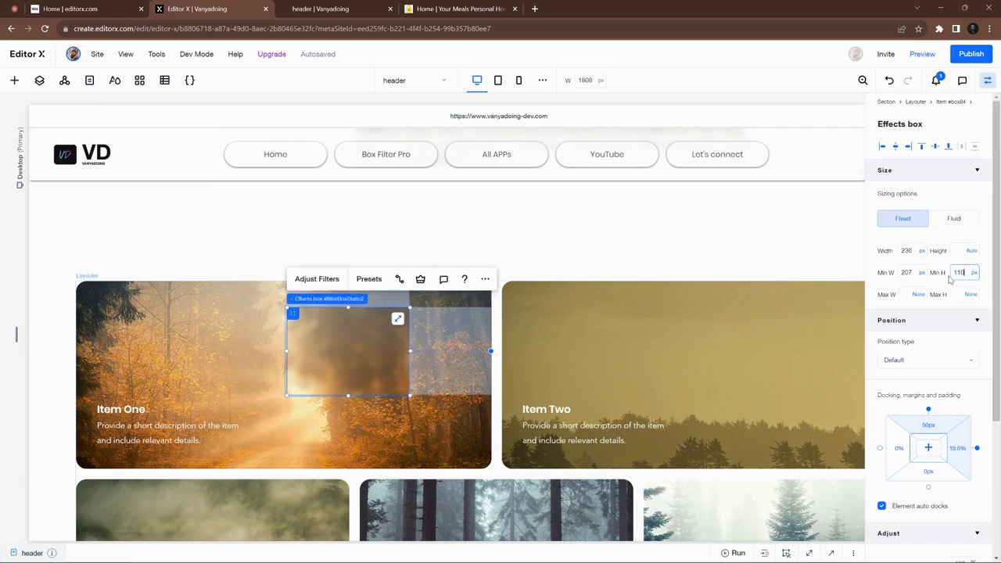
{"action": "key", "text": "Return"}
{"action": "left_click", "coordinate": [970, 251]}
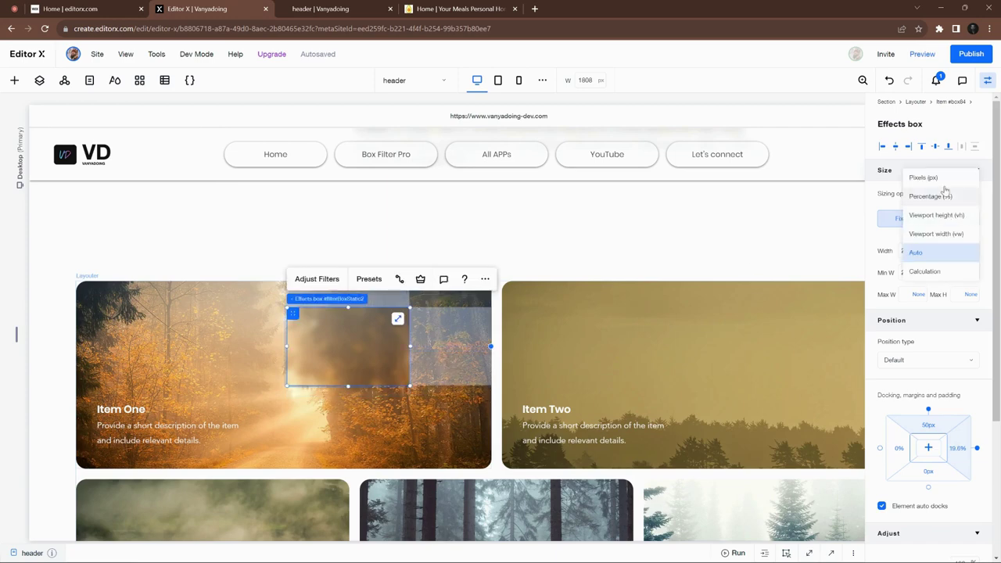
{"action": "left_click", "coordinate": [943, 179]}
{"action": "type", "text": "1"}
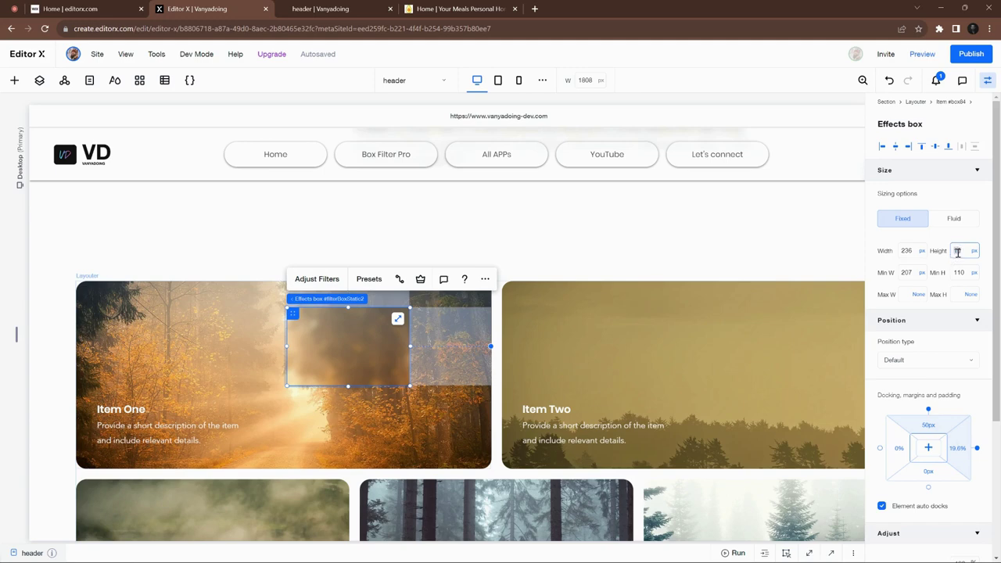
{"action": "type", "text": "10"}
{"action": "key", "text": "Return"}
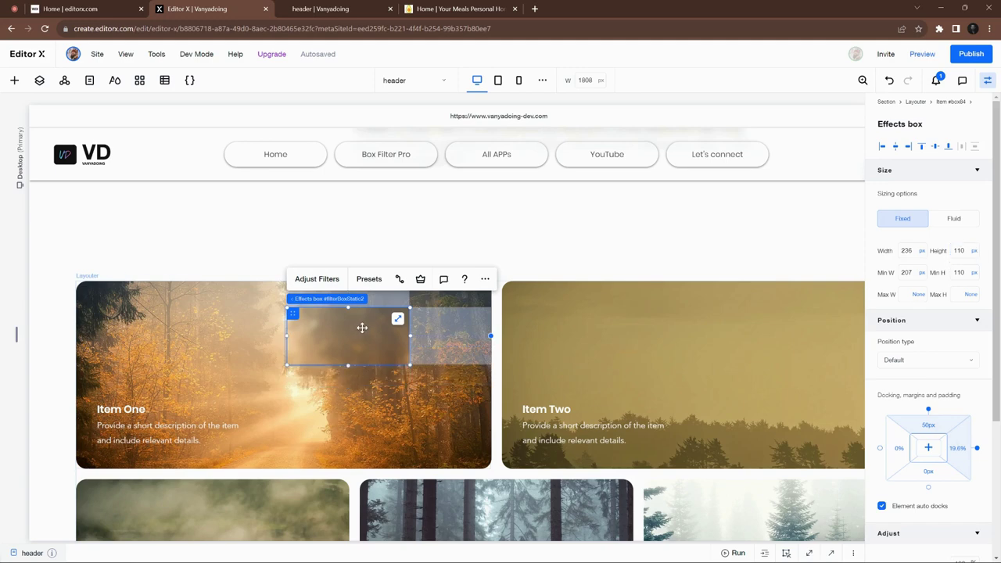
{"action": "left_click_drag", "start_coordinate": [362, 328], "coordinate": [168, 383]}
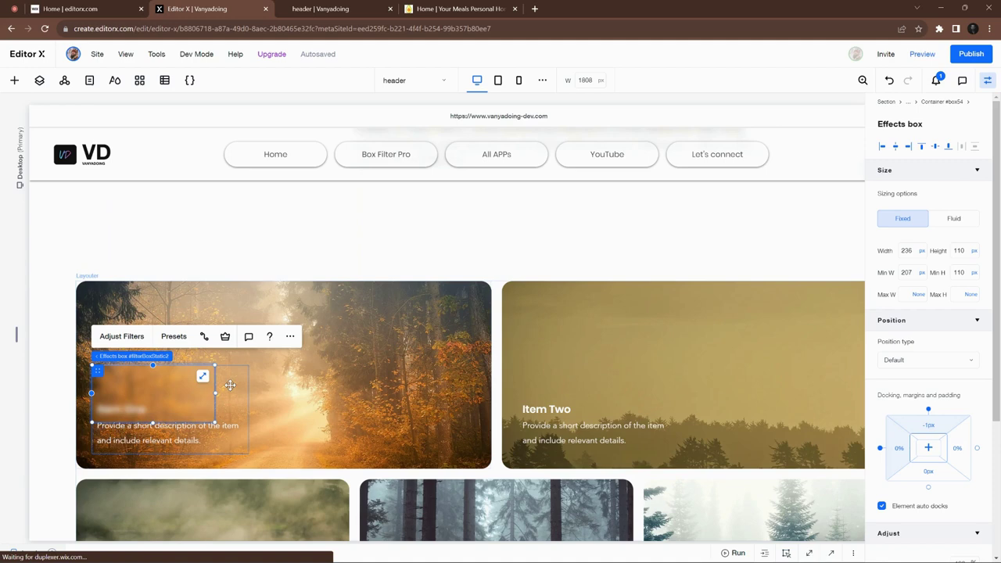
Step: Move the blur box over Item Two's title, then attach it to the Item Three card
{"action": "left_click_drag", "start_coordinate": [186, 390], "coordinate": [598, 368]}
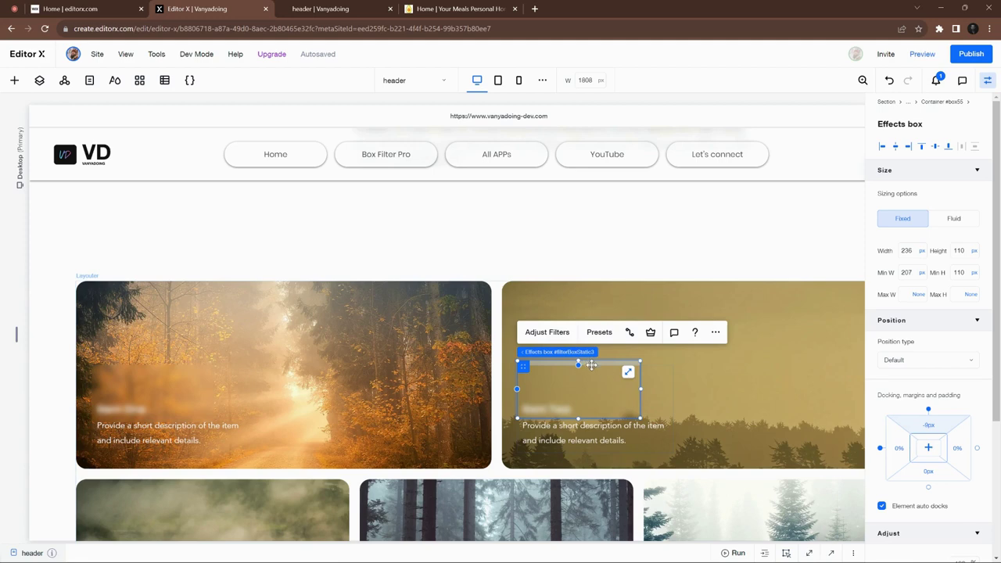
{"action": "left_click_drag", "start_coordinate": [606, 373], "coordinate": [437, 422]}
{"action": "scroll", "coordinate": [689, 422], "scroll_direction": "down", "scroll_amount": 2}
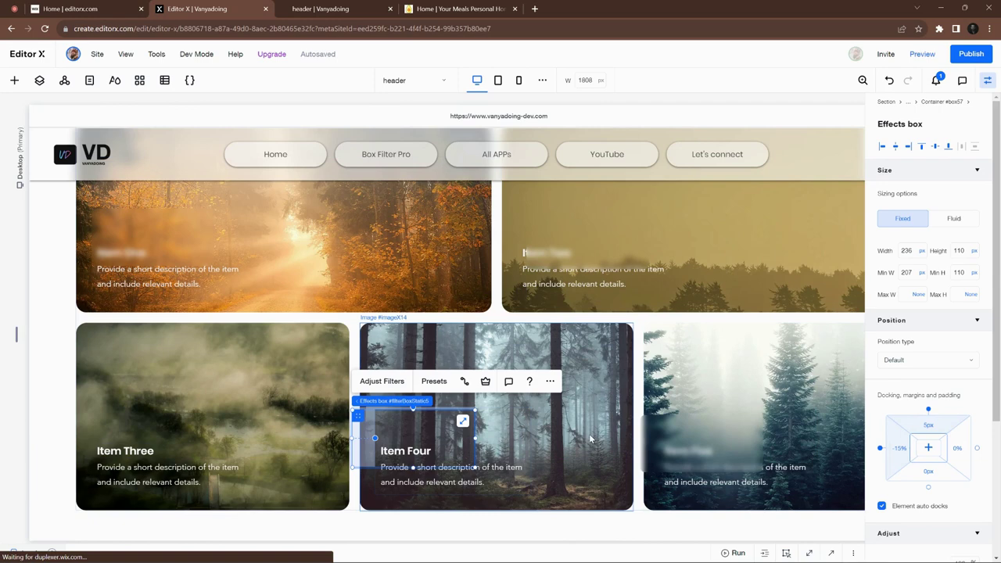
{"action": "left_click_drag", "start_coordinate": [287, 417], "coordinate": [222, 426]}
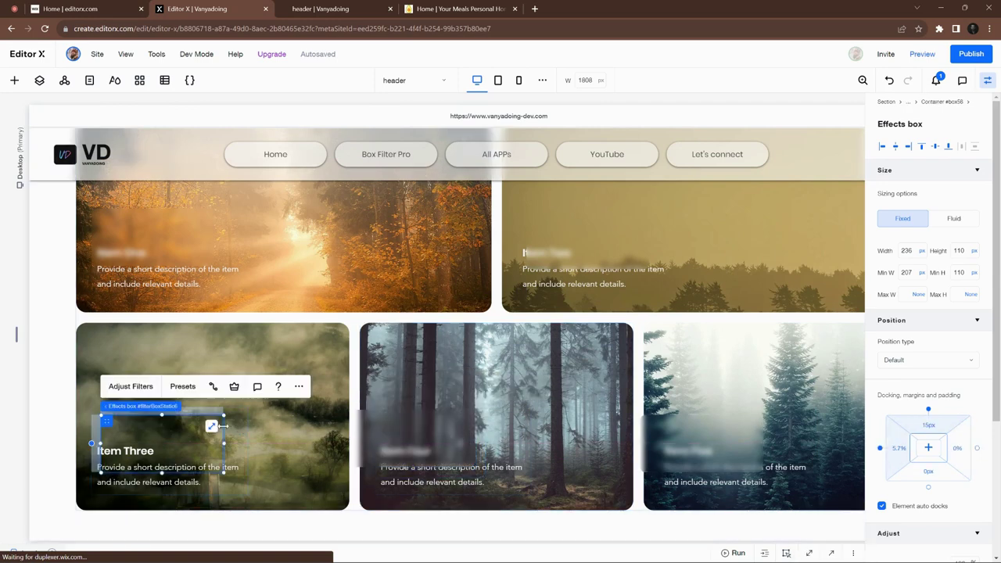
Step: Switch the selected box's width to percent, set Min W to None, and align it bottom-left
{"action": "left_click", "coordinate": [923, 252]}
{"action": "left_click", "coordinate": [941, 268]}
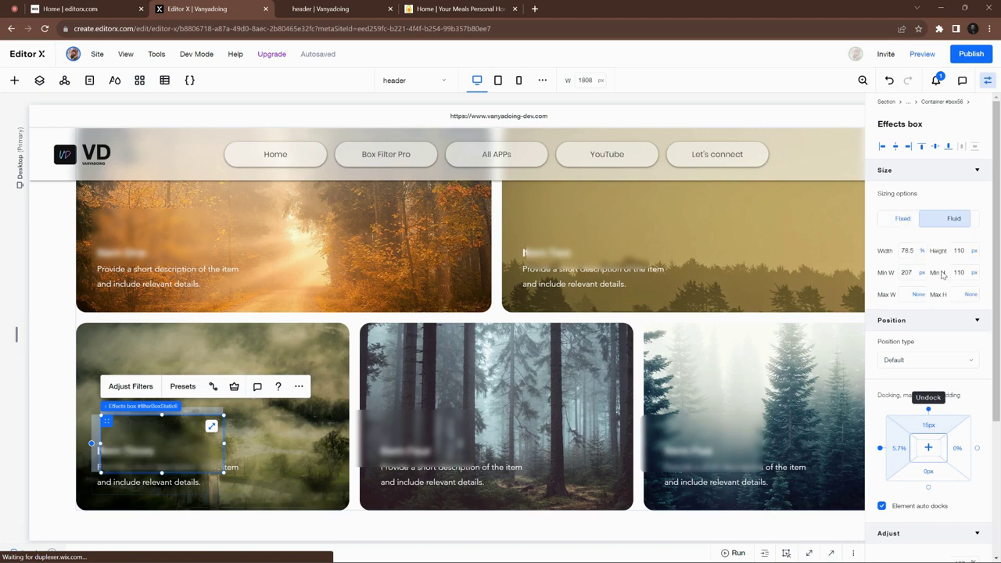
{"action": "double_click", "coordinate": [901, 253]}
{"action": "type", "text": "5"}
{"action": "type", "text": "00"}
{"action": "left_click", "coordinate": [922, 250]}
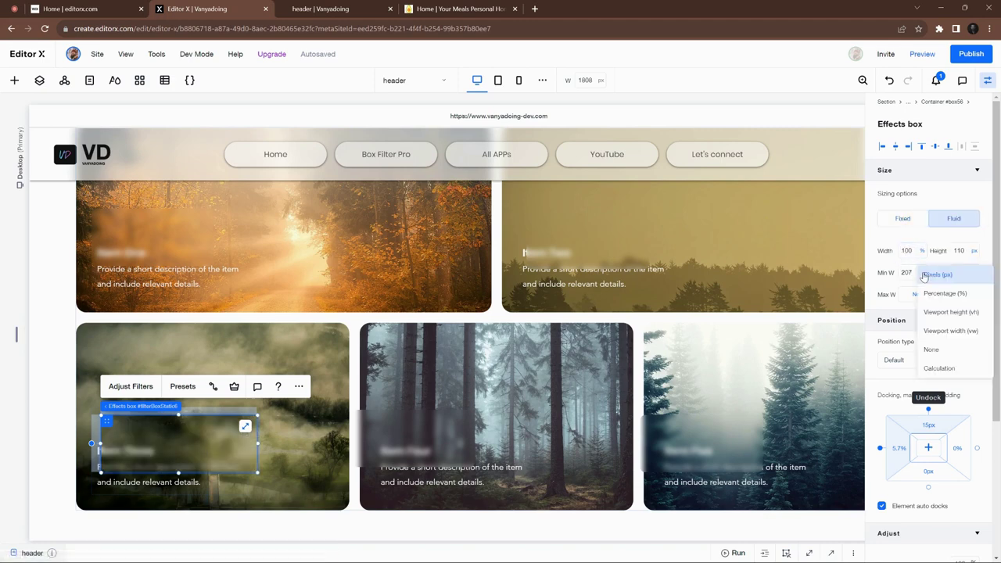
{"action": "left_click", "coordinate": [945, 356]}
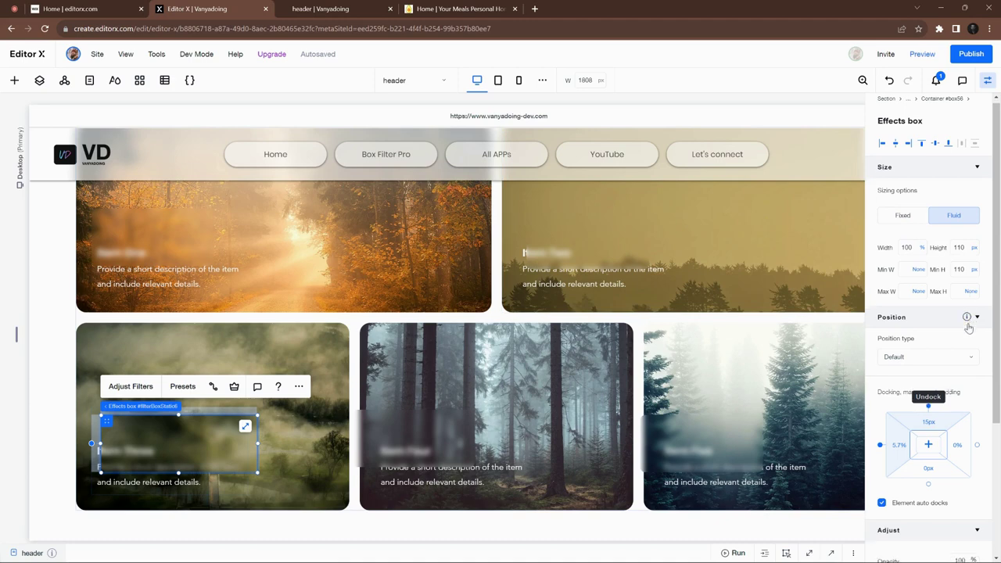
{"action": "scroll", "coordinate": [930, 312], "scroll_direction": "down", "scroll_amount": 3}
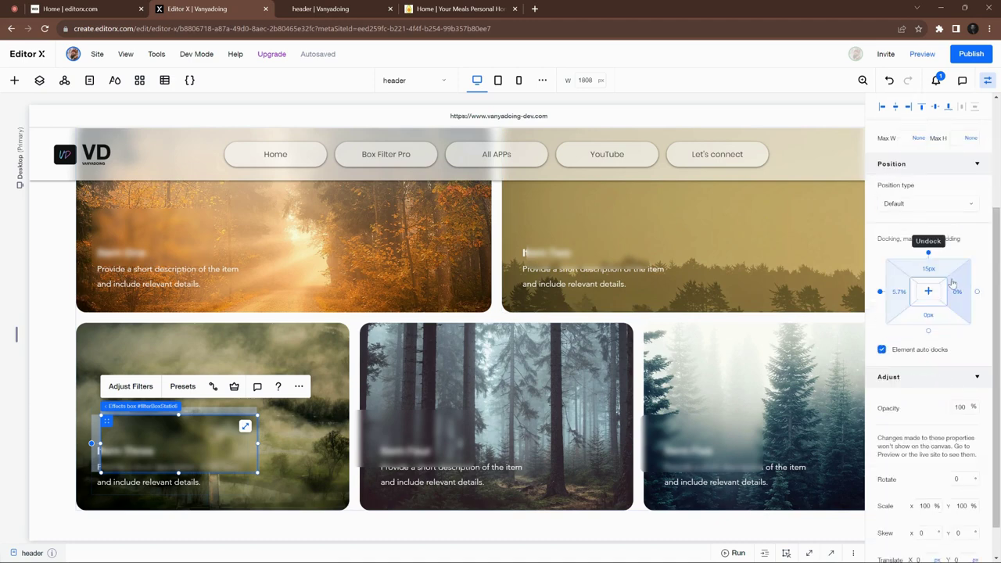
{"action": "left_click", "coordinate": [947, 110]}
{"action": "left_click", "coordinate": [882, 107]}
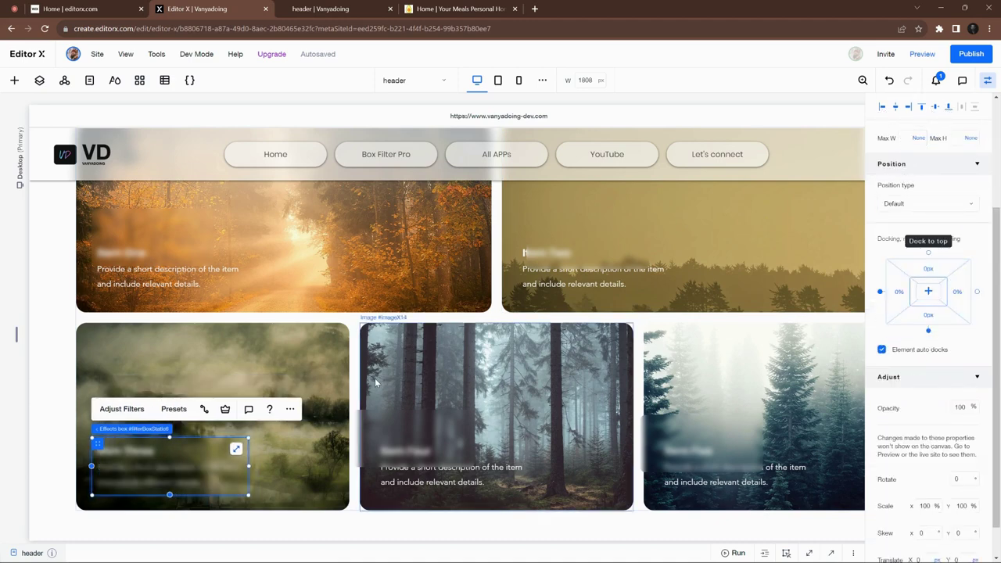
Step: Set Item Four's effects box width to 100%
{"action": "left_click", "coordinate": [440, 429]}
{"action": "scroll", "coordinate": [922, 250], "scroll_direction": "up", "scroll_amount": 3}
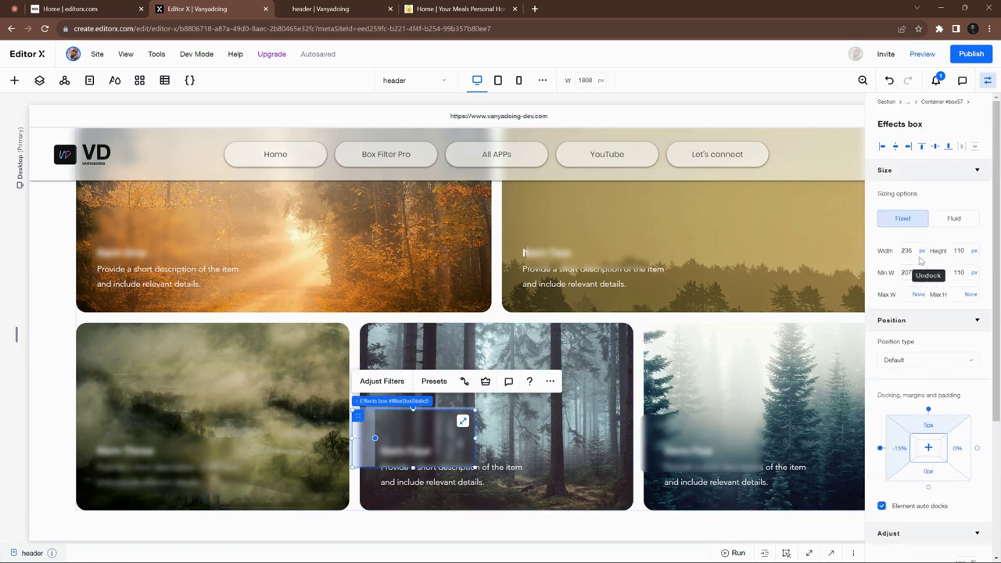
{"action": "left_click", "coordinate": [921, 251]}
{"action": "left_click", "coordinate": [932, 271]}
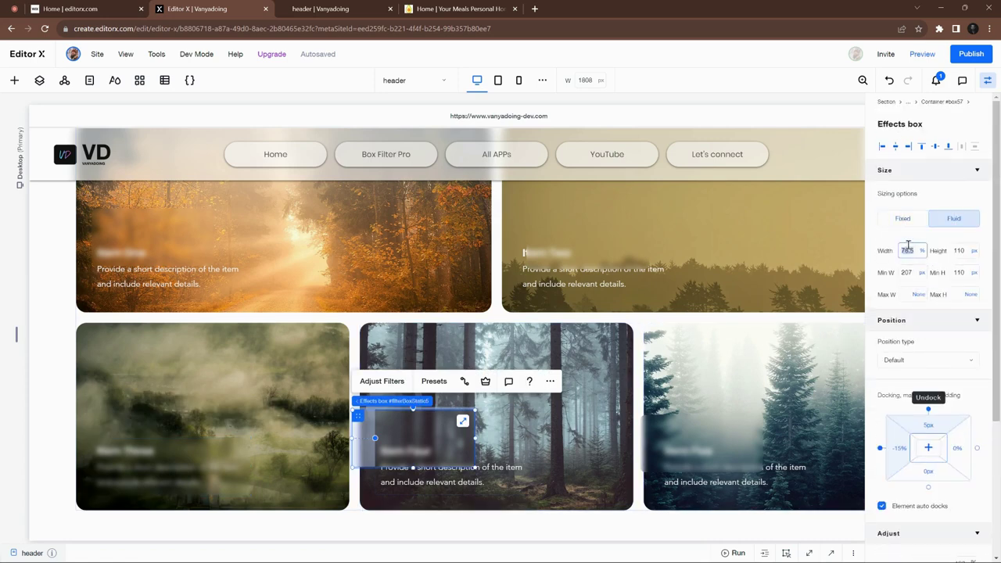
{"action": "left_click", "coordinate": [921, 272]}
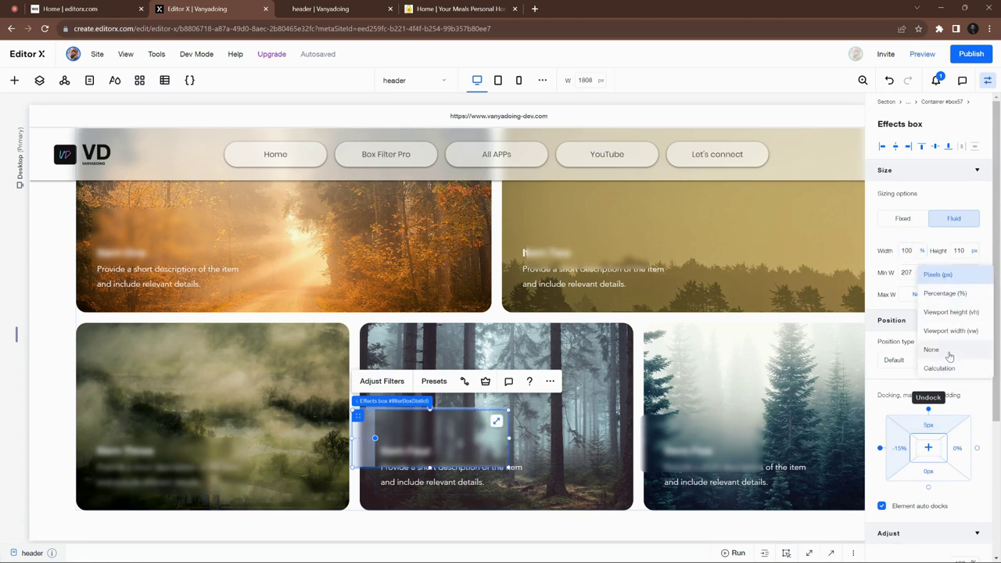
Step: Make Item Five's box width a percentage with Min W set to None
{"action": "left_click", "coordinate": [731, 426]}
{"action": "left_click", "coordinate": [923, 255]}
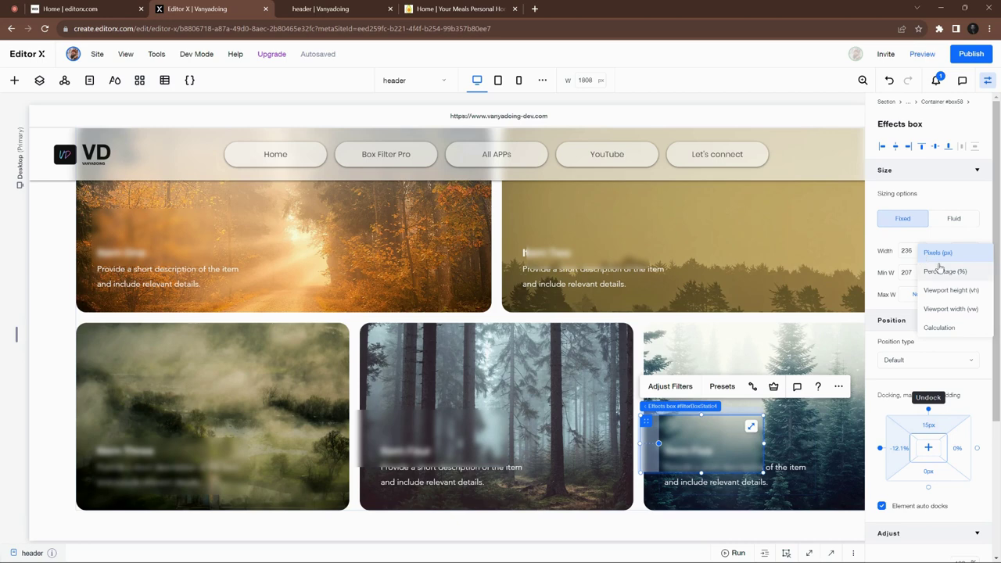
{"action": "left_click", "coordinate": [930, 268]}
{"action": "left_click", "coordinate": [922, 272]}
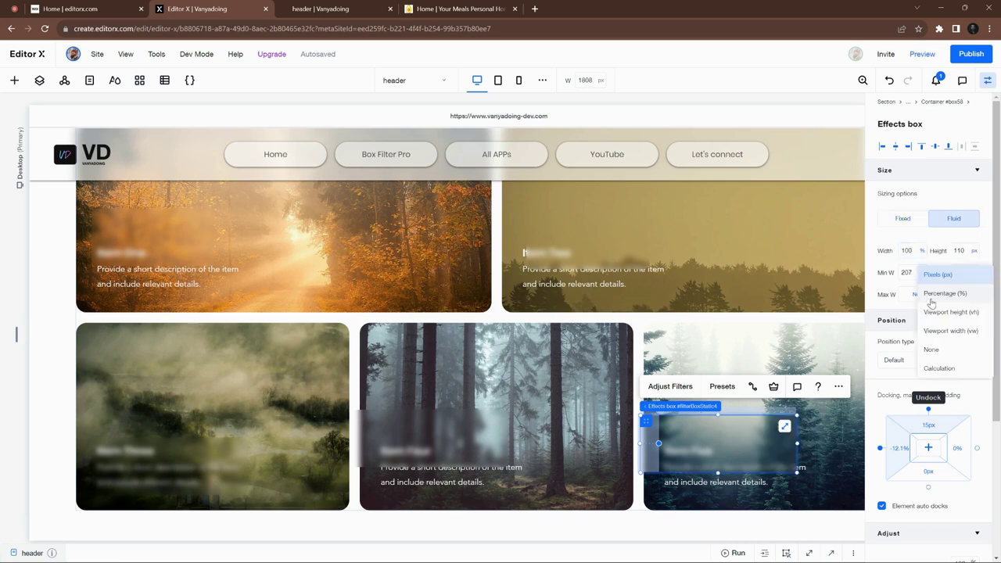
{"action": "left_click", "coordinate": [937, 350]}
Step: Make Item Two's box width a percentage and clear its minimum width
{"action": "left_click", "coordinate": [560, 250]}
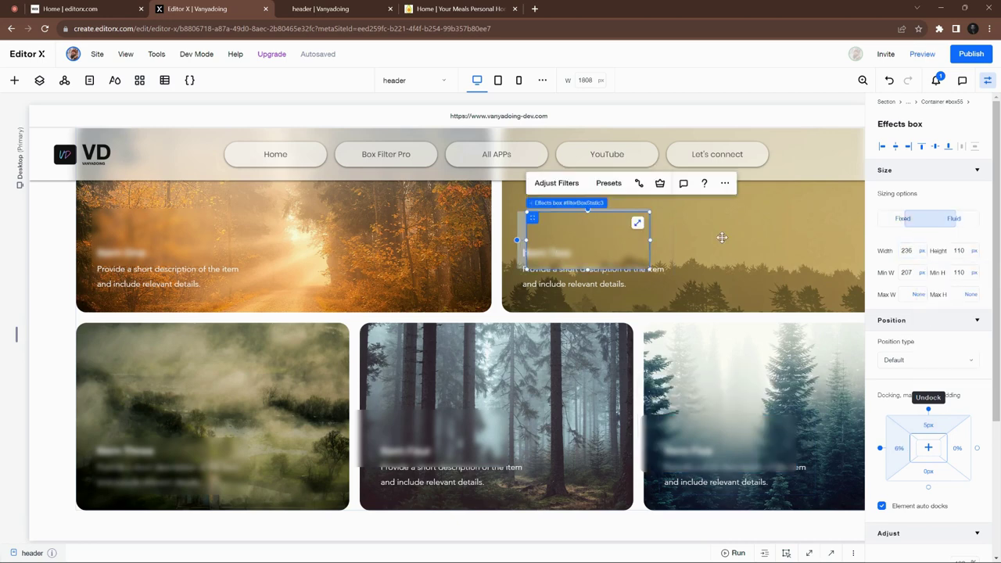
{"action": "left_click", "coordinate": [921, 252]}
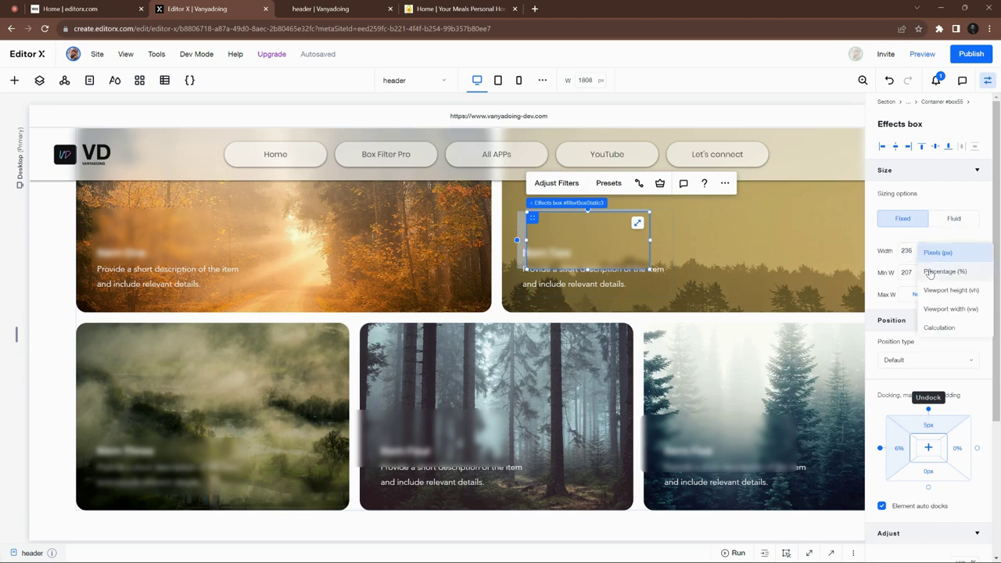
{"action": "left_click", "coordinate": [929, 272]}
{"action": "type", "text": "00"}
{"action": "left_click", "coordinate": [921, 272]}
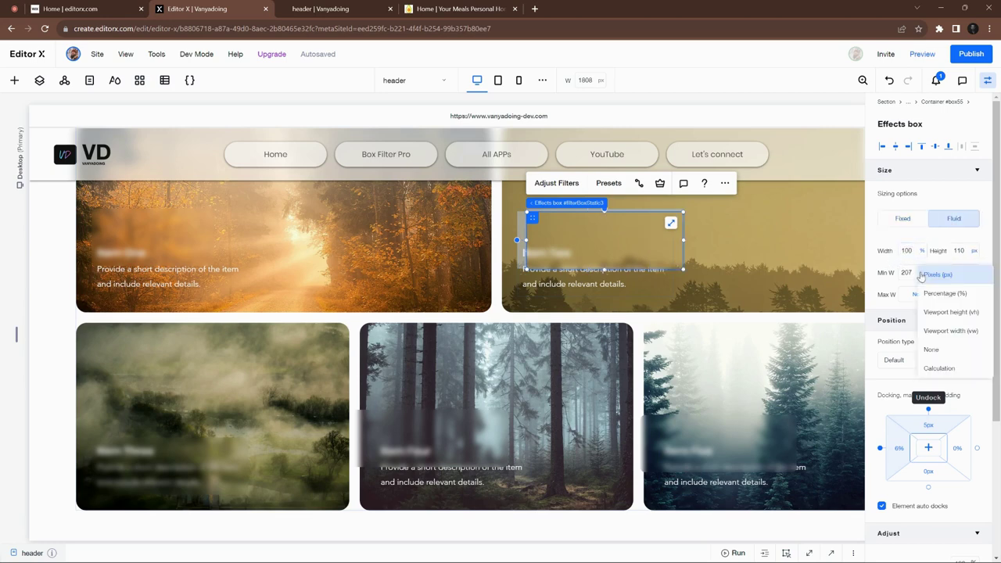
{"action": "left_click", "coordinate": [955, 350]}
Step: Set the first card's box width to 100% with Min W set to None
{"action": "left_click", "coordinate": [118, 233]}
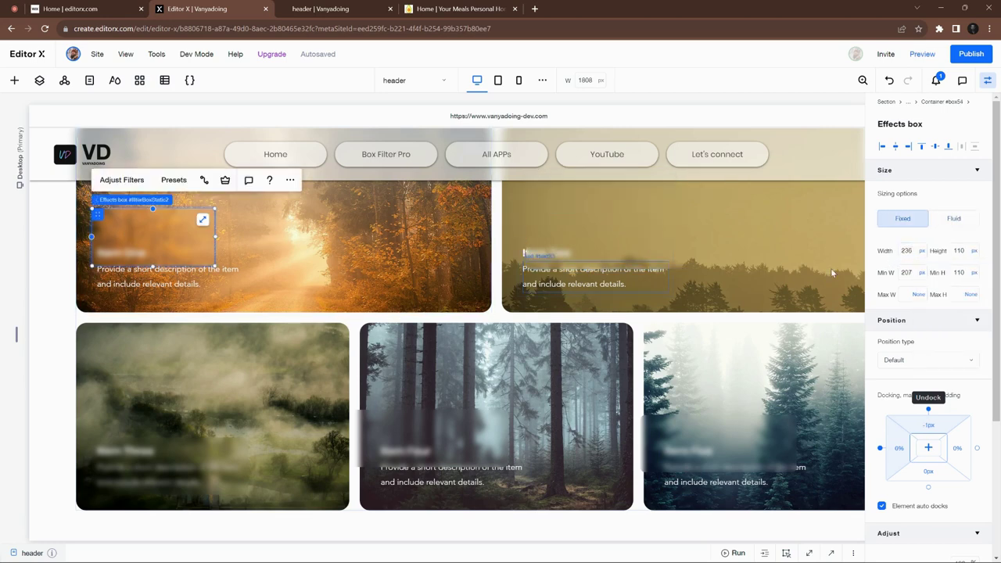
{"action": "left_click", "coordinate": [922, 251]}
{"action": "left_click", "coordinate": [929, 271]}
{"action": "left_click", "coordinate": [901, 250]}
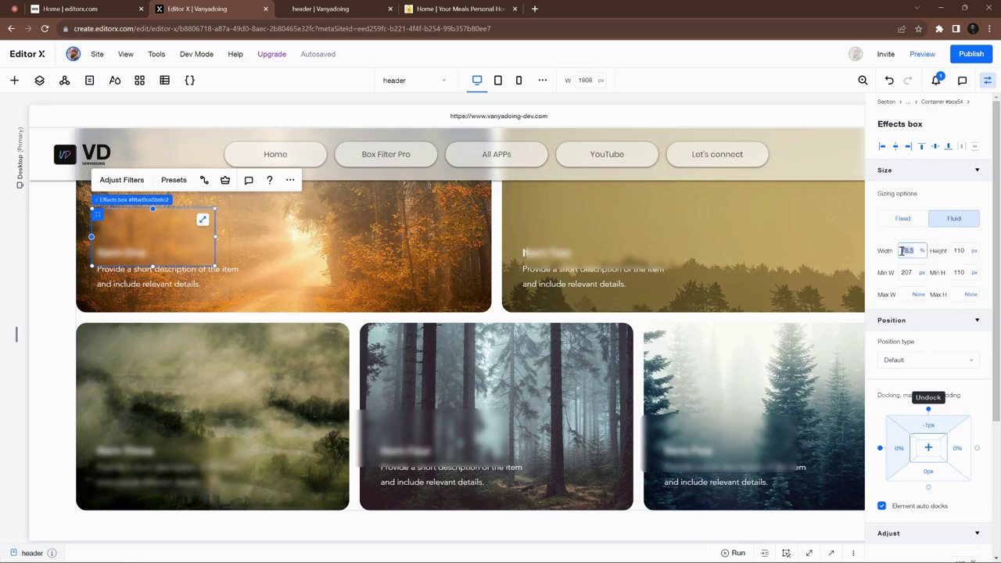
{"action": "type", "text": "100"}
{"action": "key", "text": "Return"}
{"action": "left_click", "coordinate": [921, 272]}
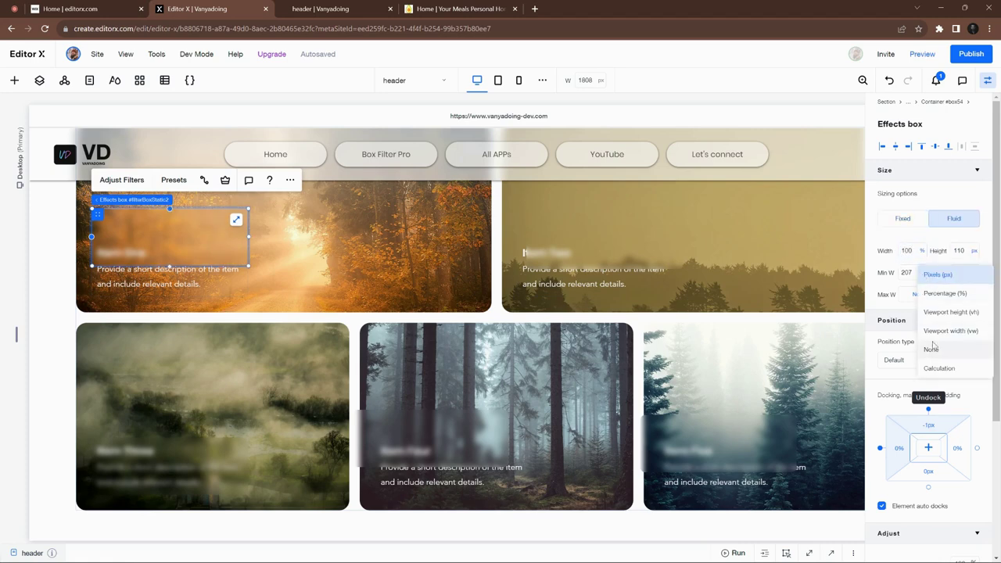
{"action": "left_click", "coordinate": [955, 350]}
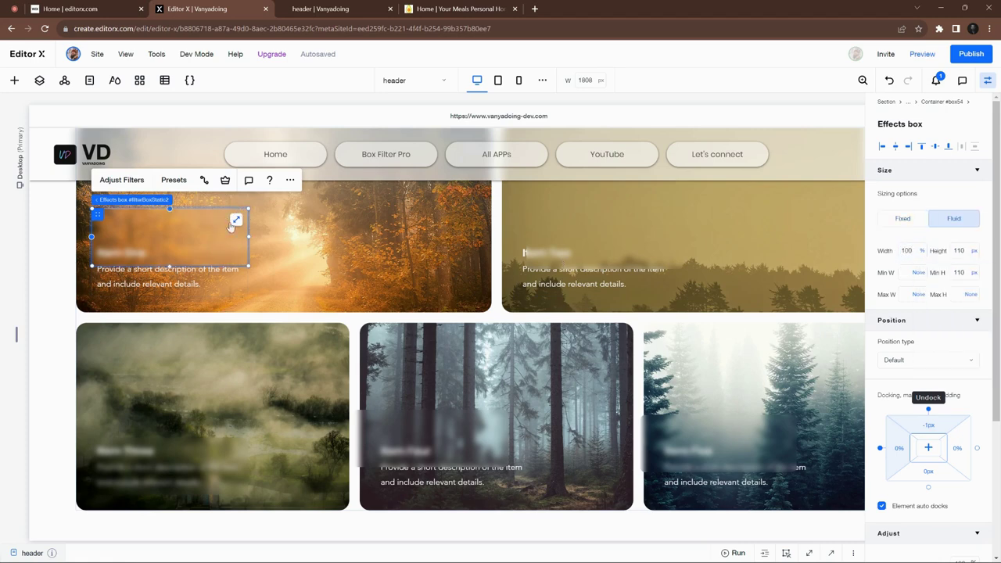
Step: Align the first, top-right, bottom-right and middle cards' boxes to their card bottoms
{"action": "left_click", "coordinate": [947, 147]}
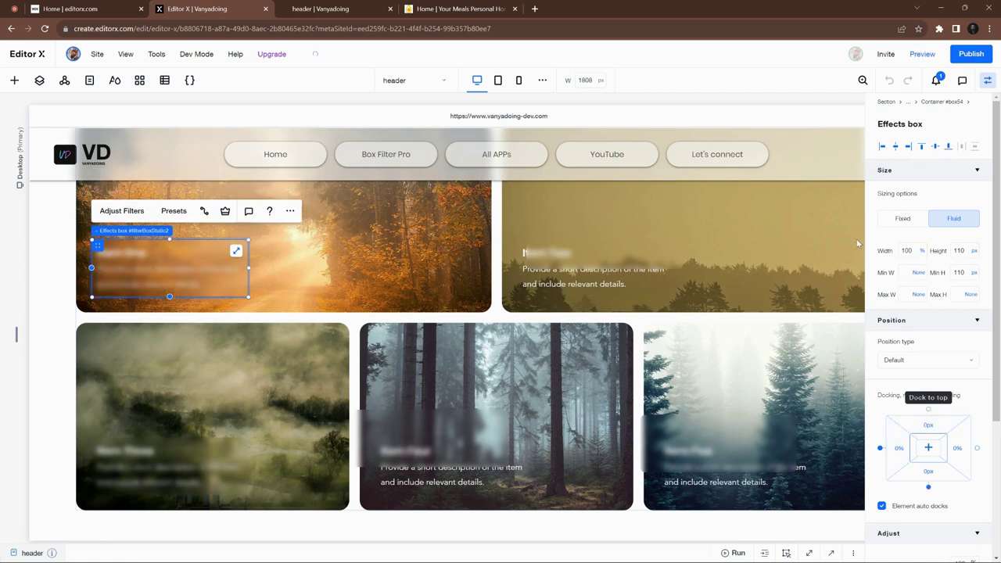
{"action": "left_click", "coordinate": [599, 242]}
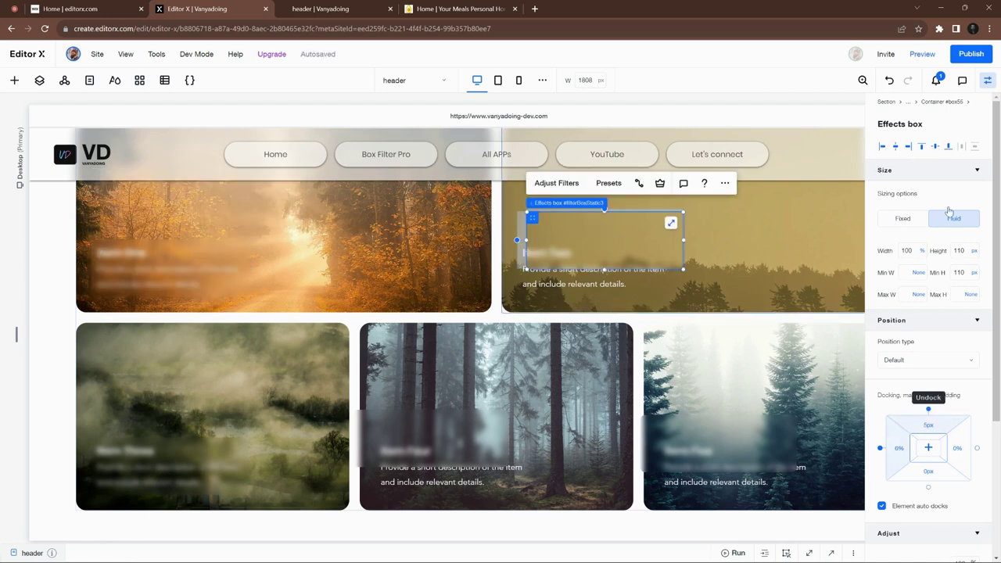
{"action": "left_click", "coordinate": [948, 147]}
{"action": "left_click", "coordinate": [718, 442]}
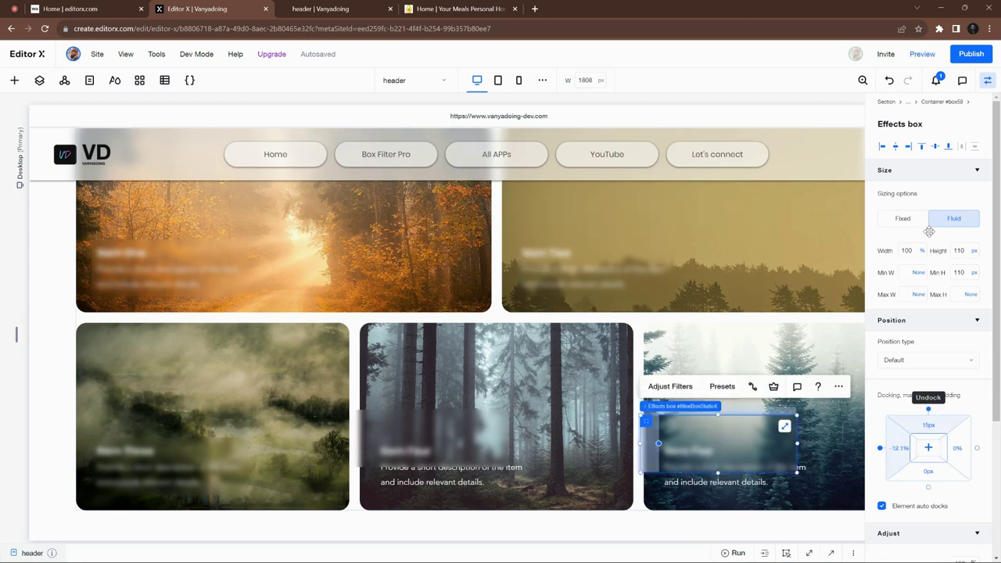
{"action": "left_click", "coordinate": [949, 147]}
{"action": "left_click", "coordinate": [881, 146]}
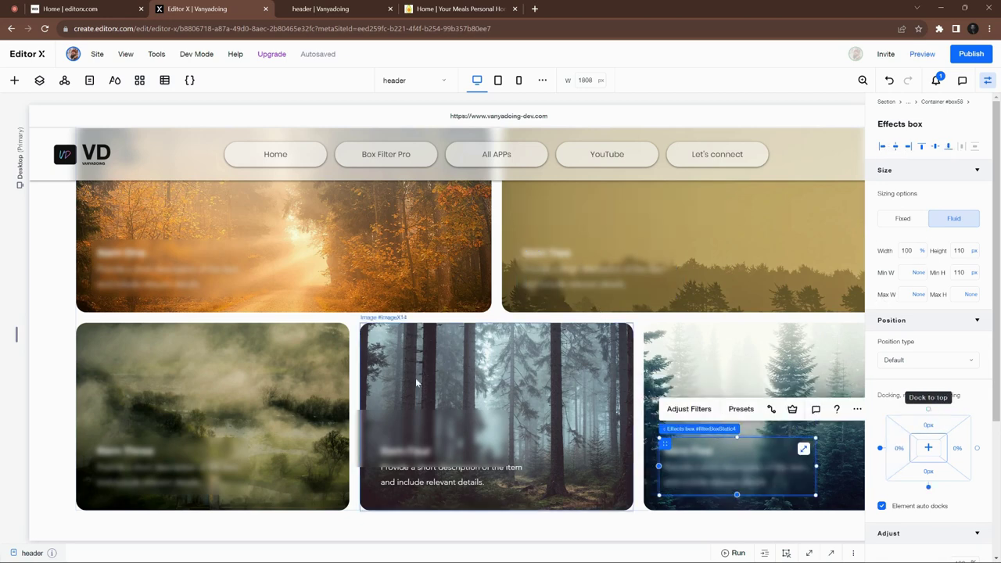
{"action": "left_click", "coordinate": [421, 449]}
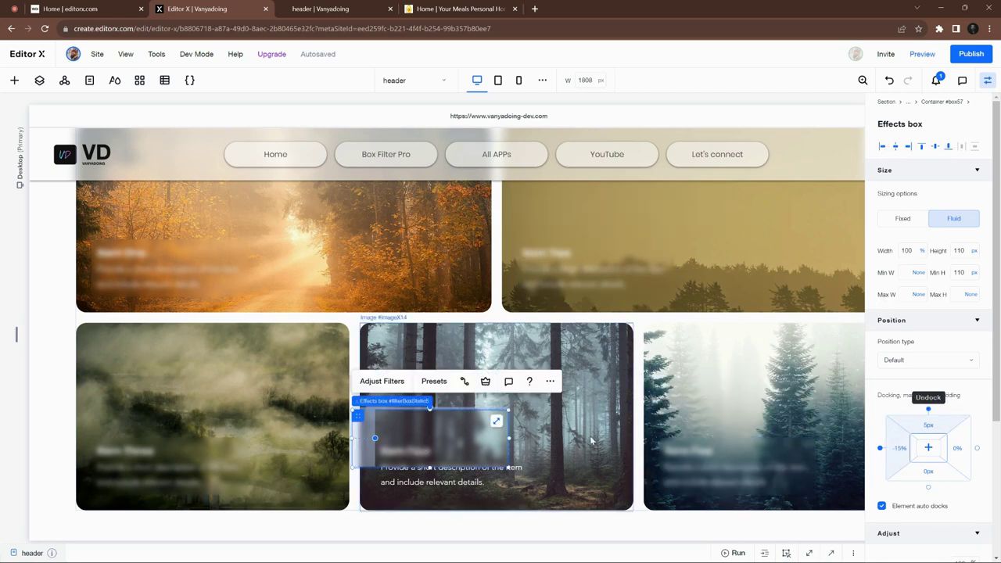
{"action": "left_click", "coordinate": [948, 148]}
Step: Left-align the middle card's box and send the effects box behind the item text
{"action": "left_click", "coordinate": [882, 149]}
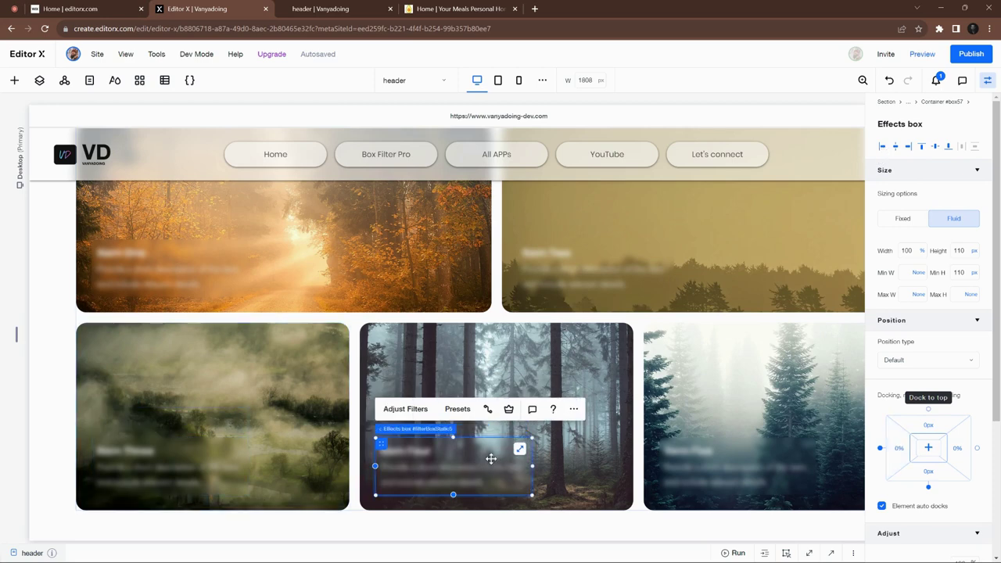
{"action": "left_click", "coordinate": [572, 411]}
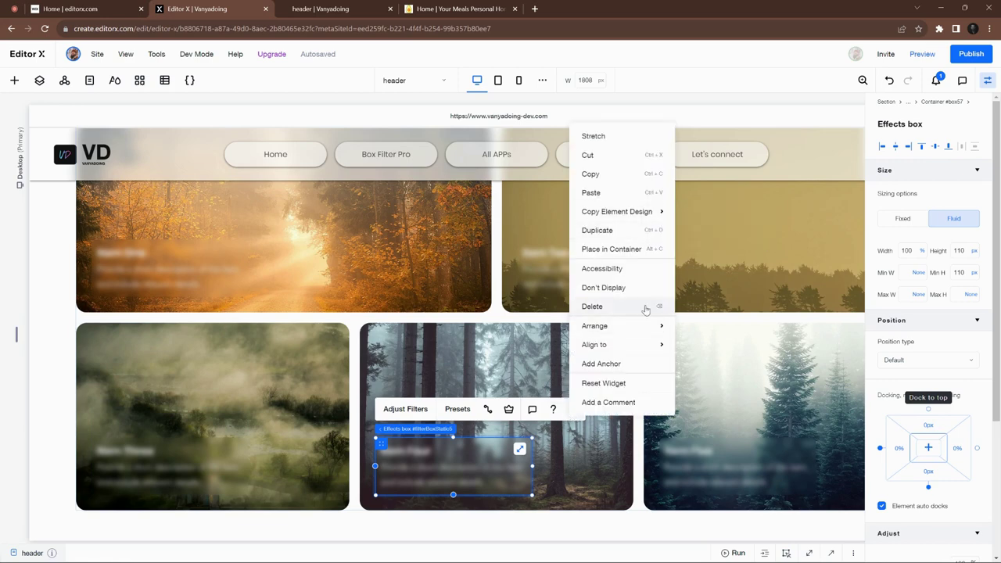
{"action": "mouse_move", "coordinate": [645, 325]}
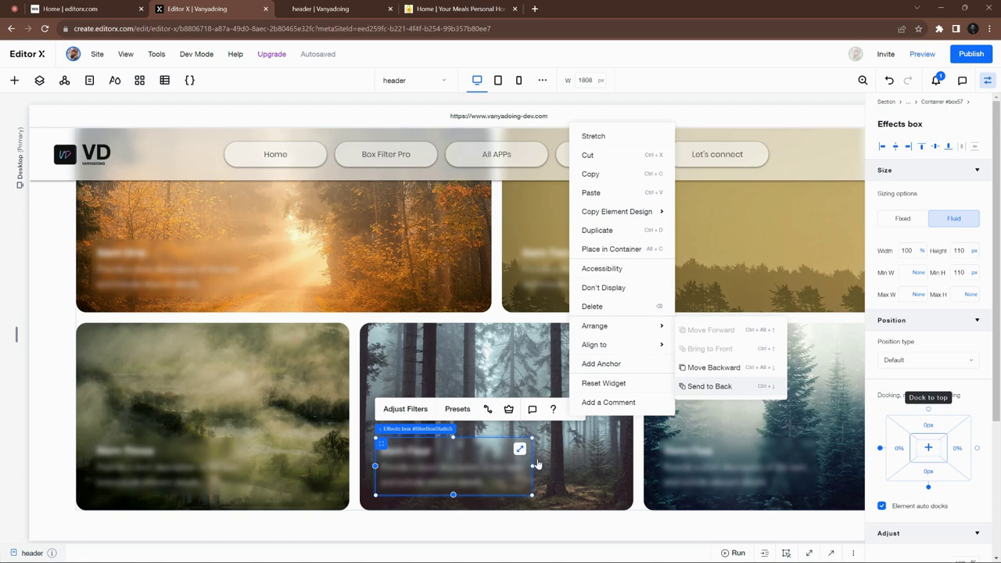
{"action": "left_click_drag", "start_coordinate": [537, 464], "coordinate": [152, 388]}
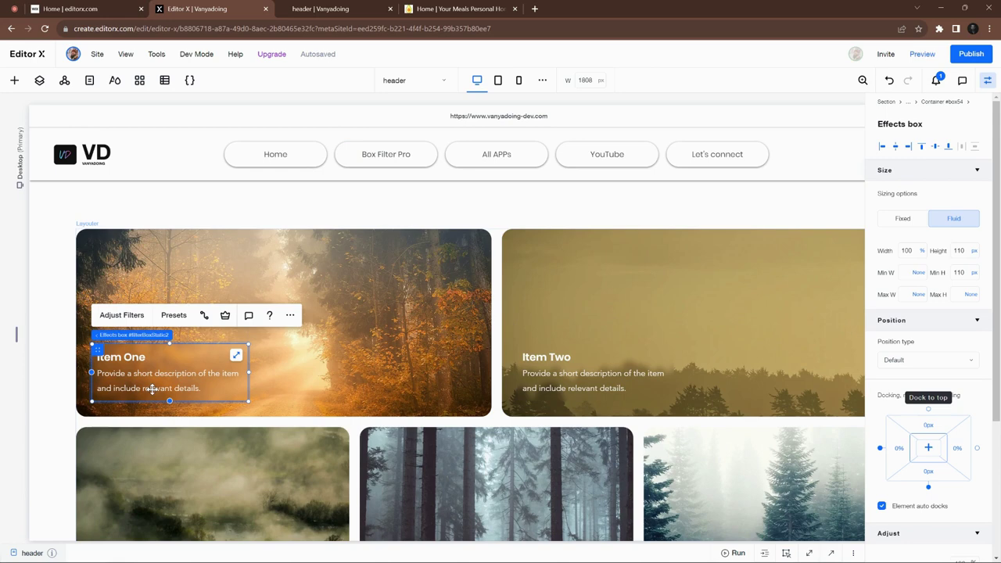
Step: Select the items section and scroll up to the forest Welcome section
{"action": "left_click", "coordinate": [76, 356]}
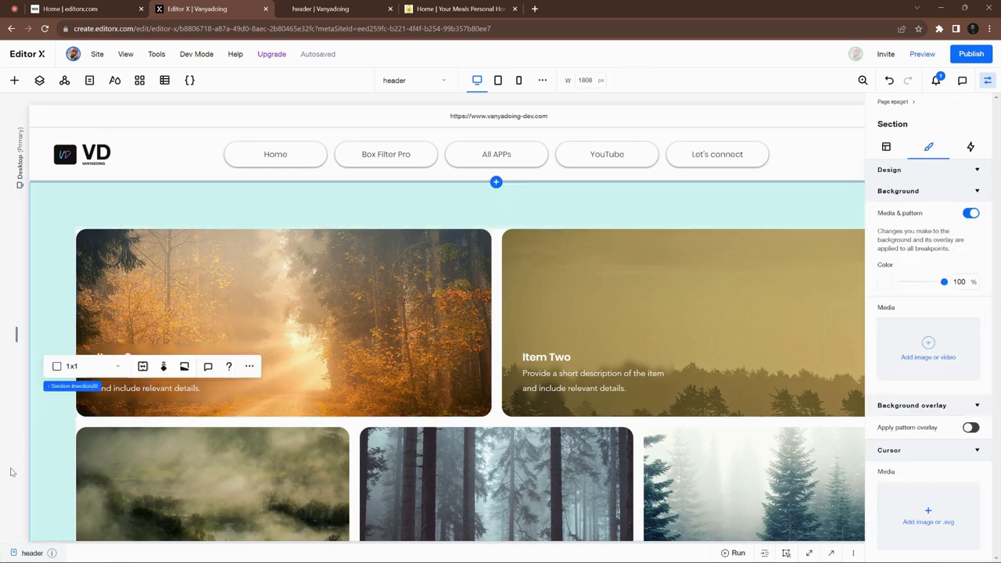
{"action": "left_click", "coordinate": [151, 201]}
{"action": "scroll", "coordinate": [449, 274], "scroll_direction": "down", "scroll_amount": 2}
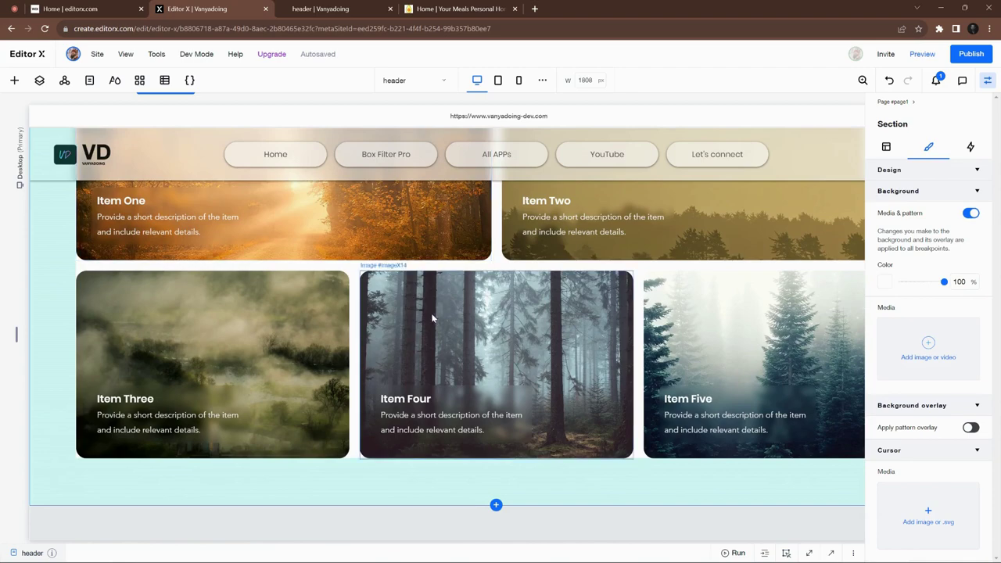
{"action": "scroll", "coordinate": [600, 349], "scroll_direction": "up", "scroll_amount": 10}
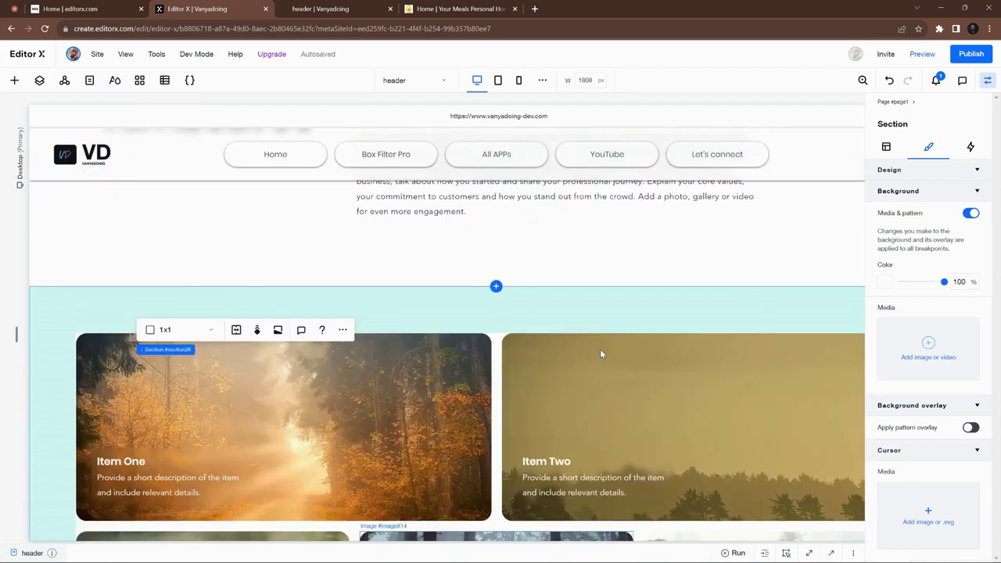
{"action": "scroll", "coordinate": [600, 354], "scroll_direction": "up", "scroll_amount": 3}
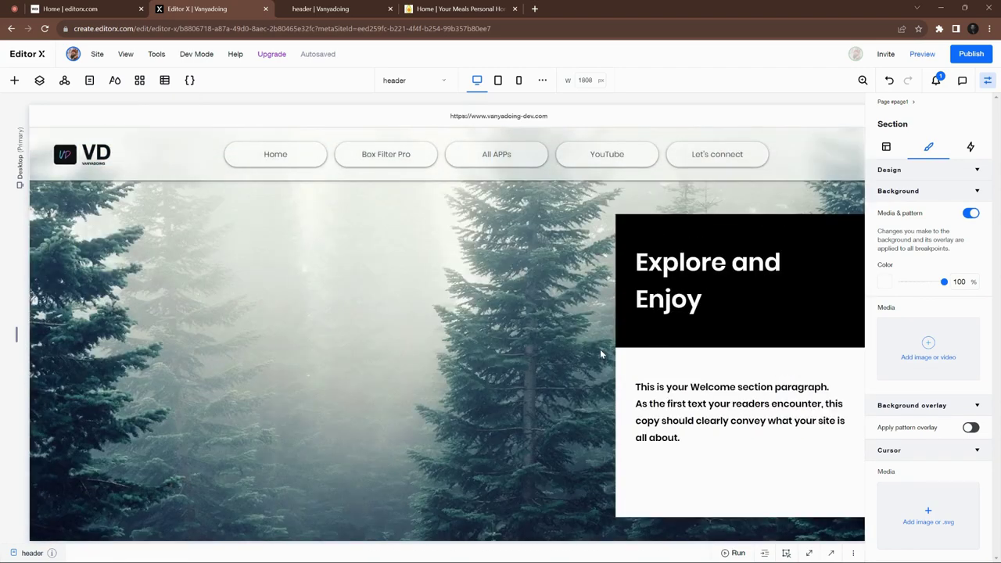
Step: Unstretch the black box, drag the Explore and Enjoy heading out, and delete the box
{"action": "left_click", "coordinate": [618, 233]}
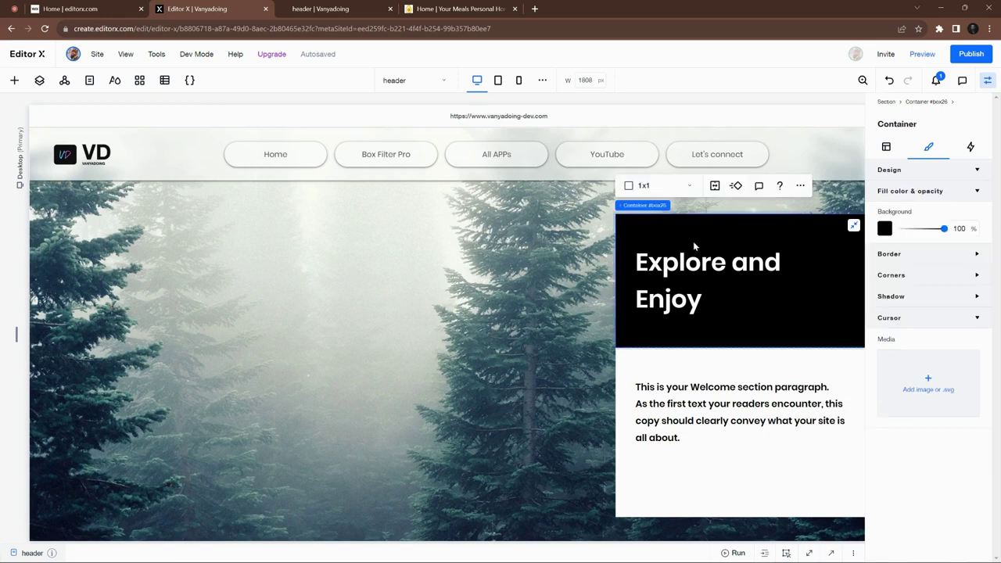
{"action": "left_click", "coordinate": [852, 227]}
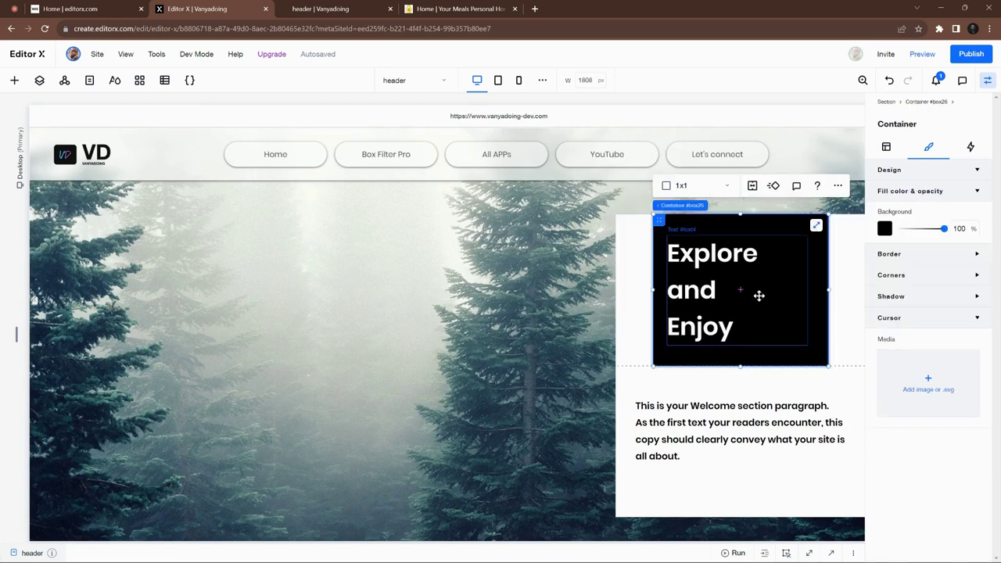
{"action": "left_click_drag", "start_coordinate": [719, 270], "coordinate": [647, 282]}
{"action": "left_click", "coordinate": [781, 289]}
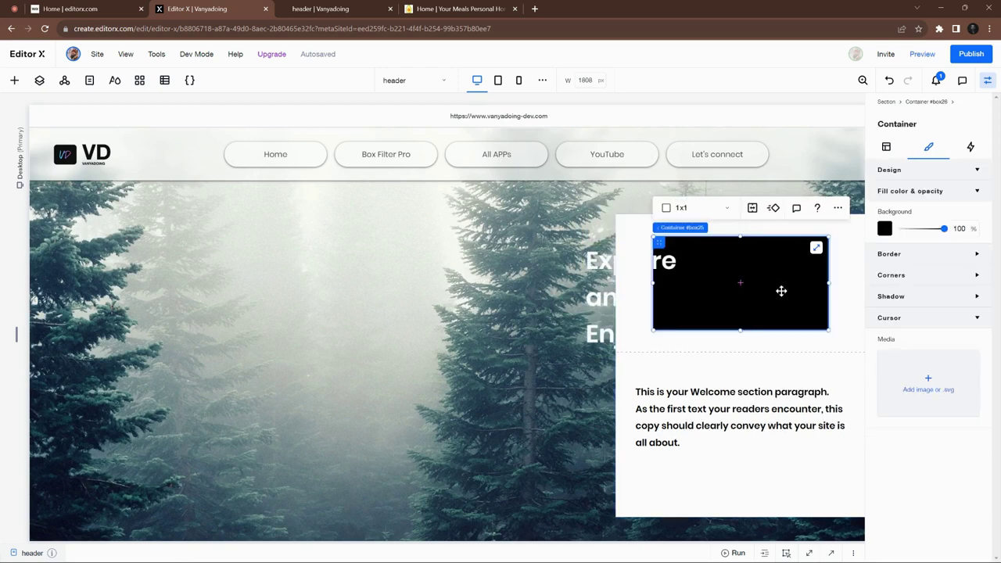
{"action": "key", "text": "Delete"}
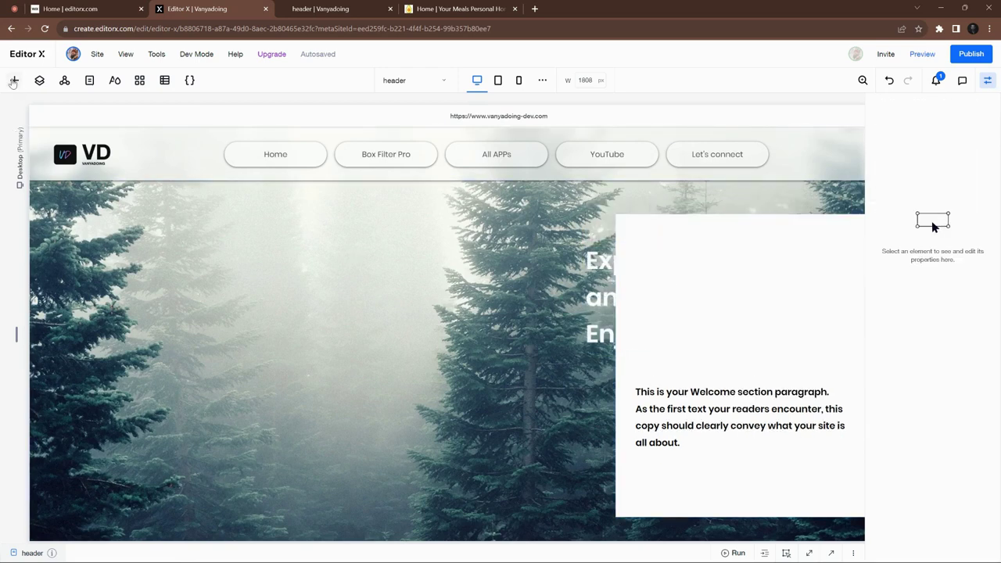
Step: Drag the Explore and Enjoy design from Compositions > Welcome onto the forest section
{"action": "left_click", "coordinate": [13, 80]}
{"action": "left_click", "coordinate": [33, 179]}
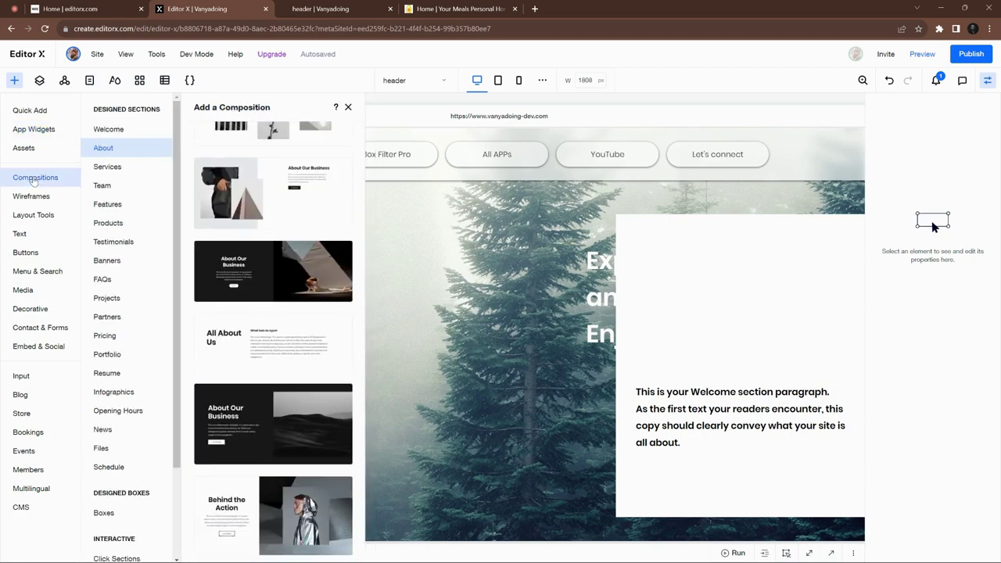
{"action": "left_click", "coordinate": [108, 130]}
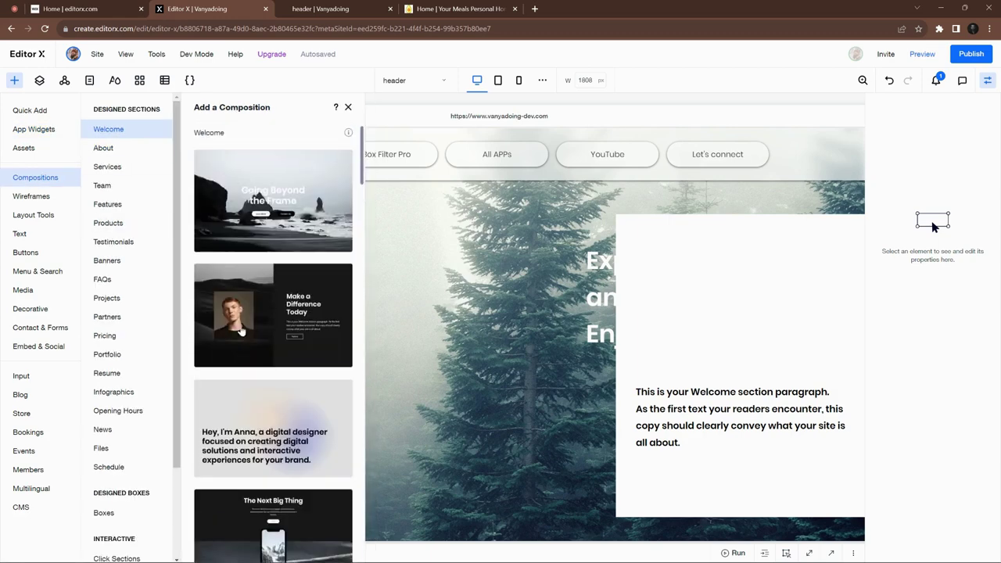
{"action": "scroll", "coordinate": [273, 329], "scroll_direction": "down", "scroll_amount": 3}
{"action": "scroll", "coordinate": [275, 332], "scroll_direction": "down", "scroll_amount": 6}
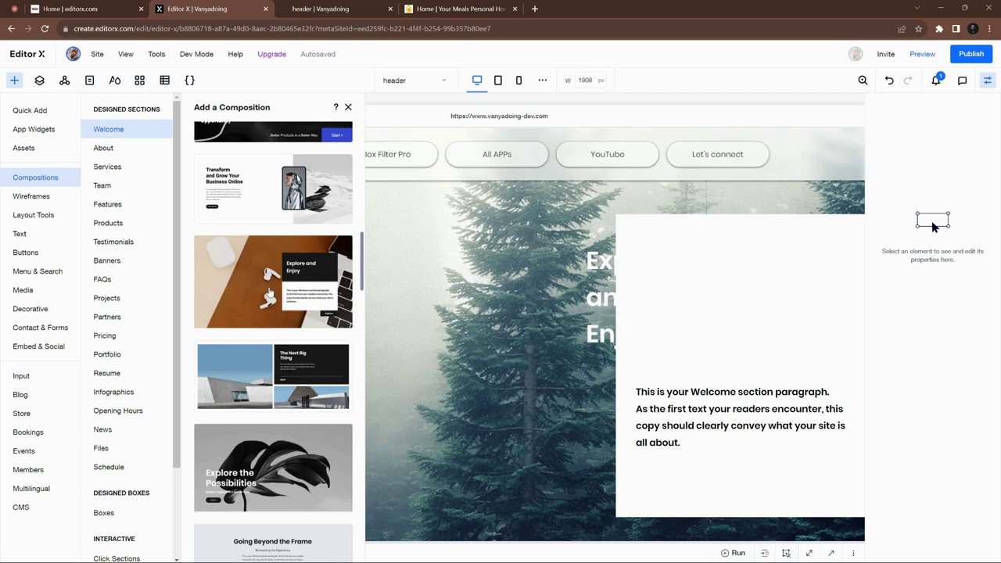
{"action": "left_click_drag", "start_coordinate": [268, 293], "coordinate": [777, 275]}
Step: Make the welcome container's background fully transparent and move the heading into it
{"action": "left_click", "coordinate": [675, 410]}
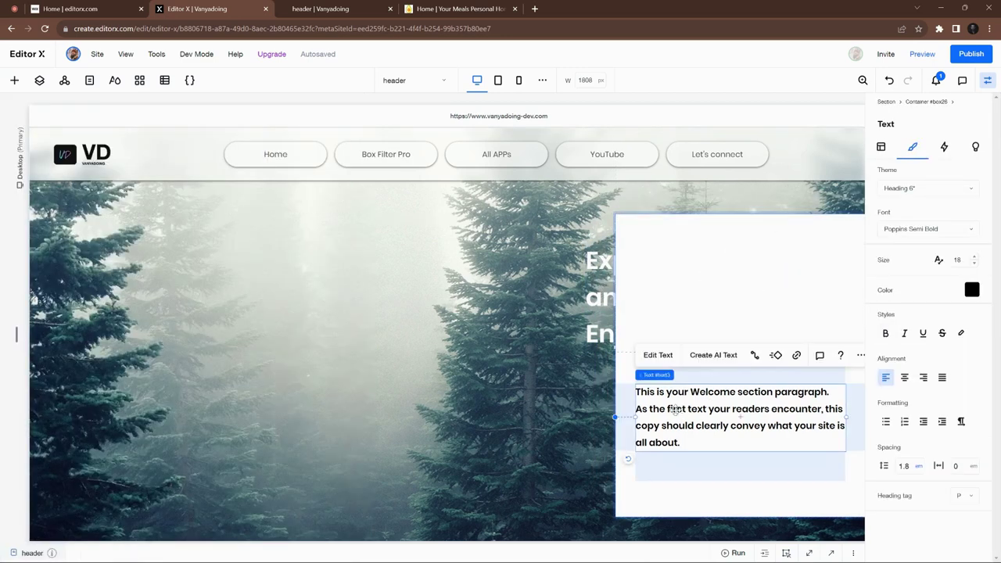
{"action": "left_click", "coordinate": [634, 319]}
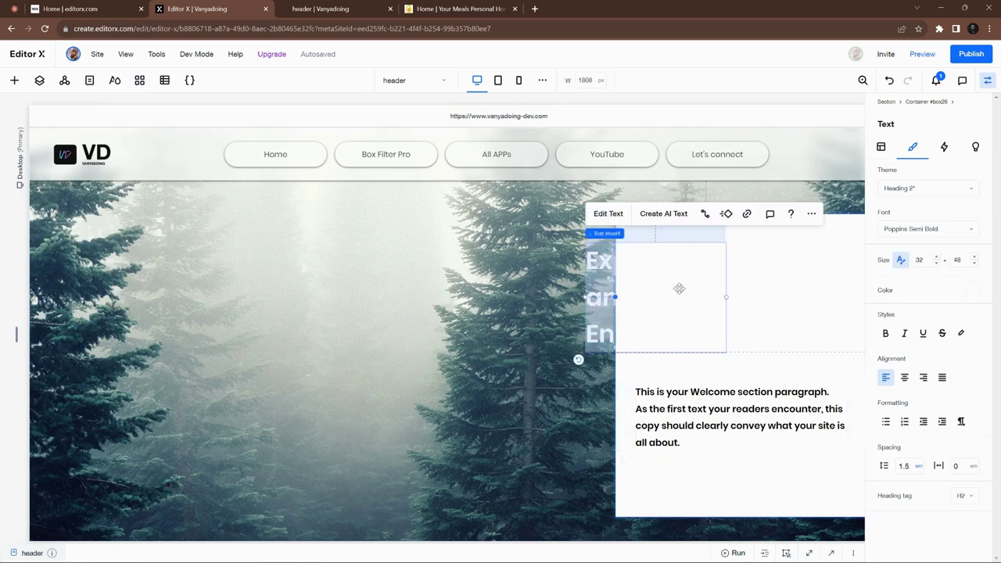
{"action": "left_click", "coordinate": [774, 292]}
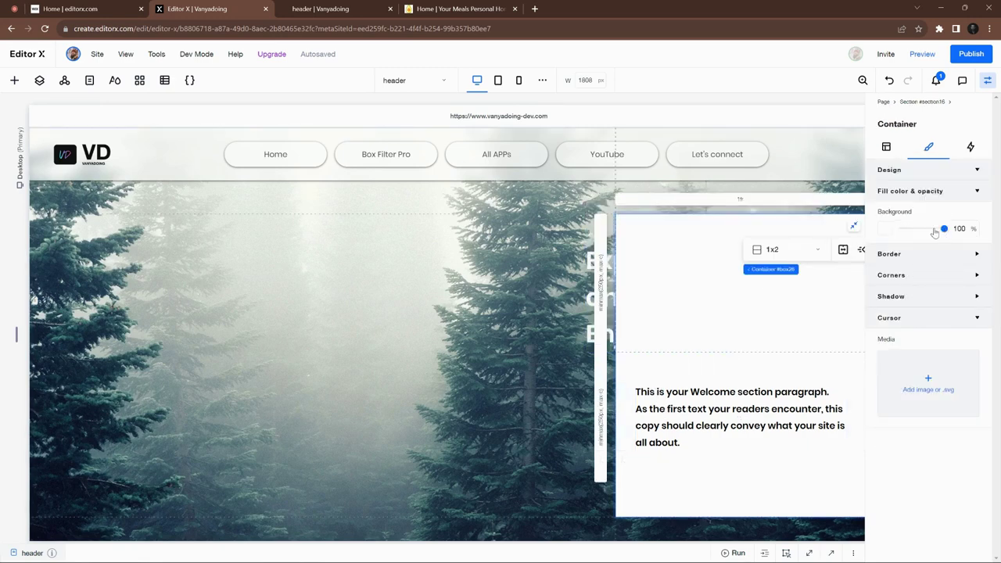
{"action": "left_click_drag", "start_coordinate": [934, 233], "coordinate": [894, 232]}
{"action": "left_click", "coordinate": [655, 288]}
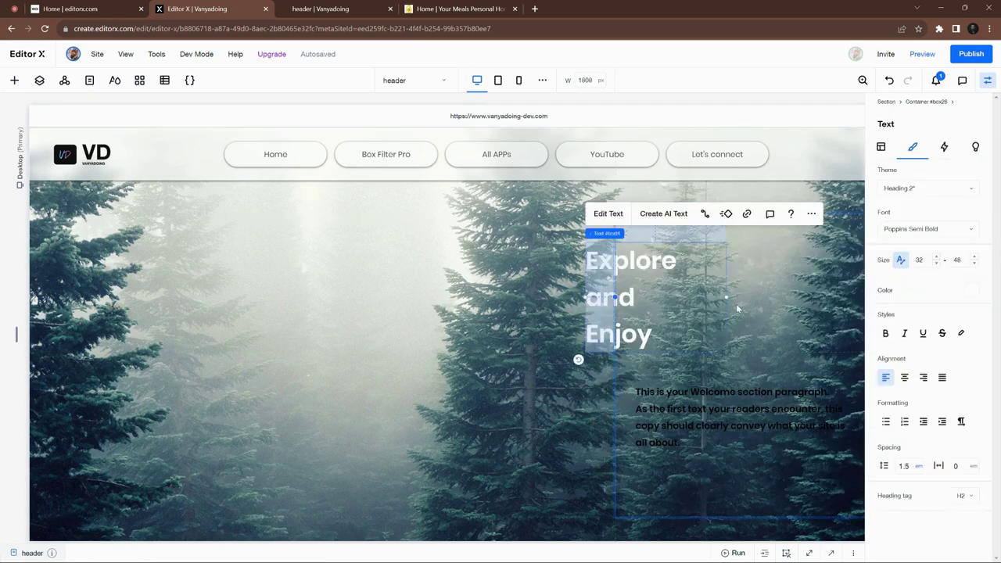
{"action": "left_click_drag", "start_coordinate": [725, 295], "coordinate": [767, 289]}
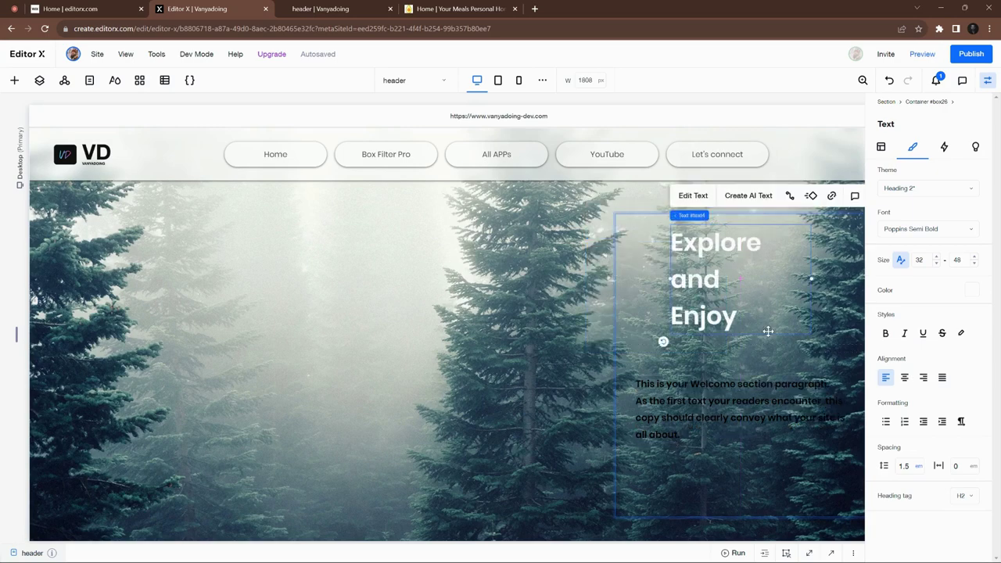
Step: Add two rows to the container's grid and size the first and last rows at 1 fr
{"action": "left_click", "coordinate": [686, 415]}
{"action": "left_click", "coordinate": [681, 484]}
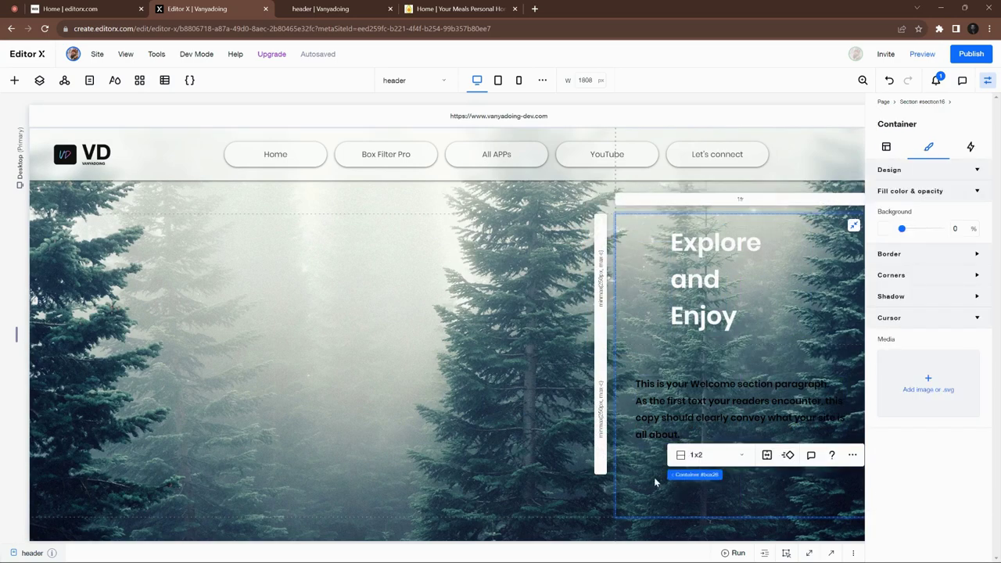
{"action": "left_click", "coordinate": [601, 477]}
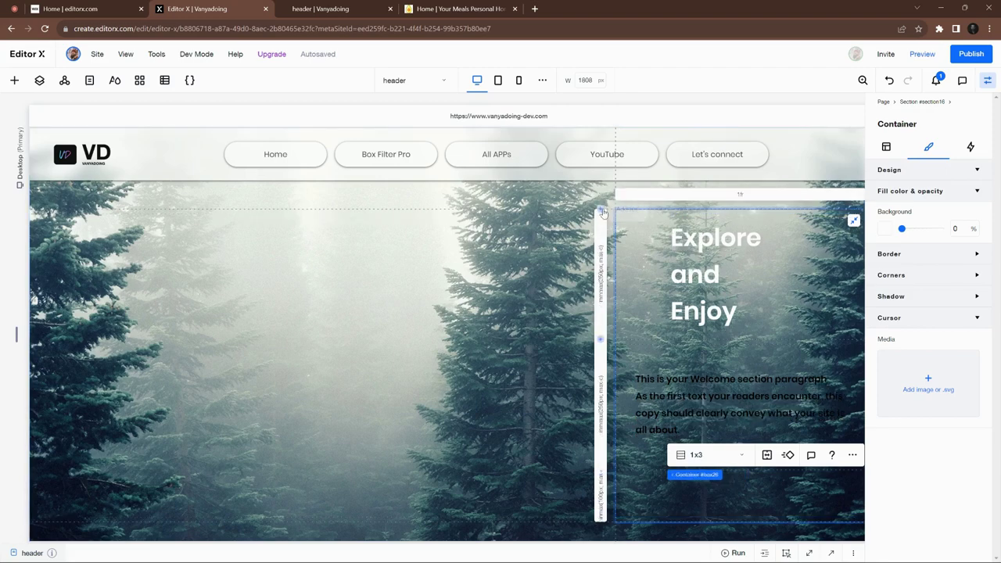
{"action": "left_click", "coordinate": [601, 211]}
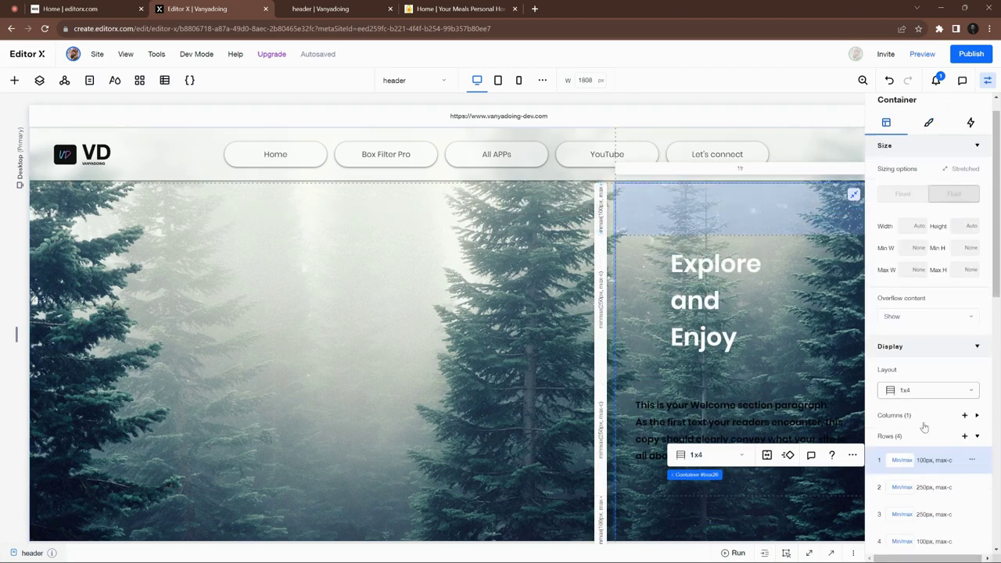
{"action": "scroll", "coordinate": [925, 426], "scroll_direction": "down", "scroll_amount": 1}
{"action": "left_click", "coordinate": [909, 381]}
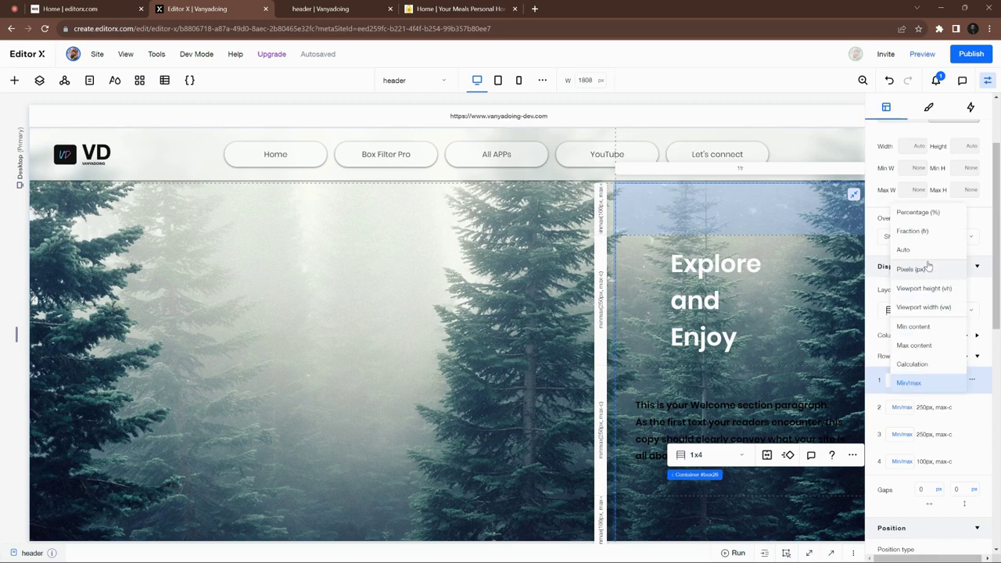
{"action": "left_click", "coordinate": [932, 232]}
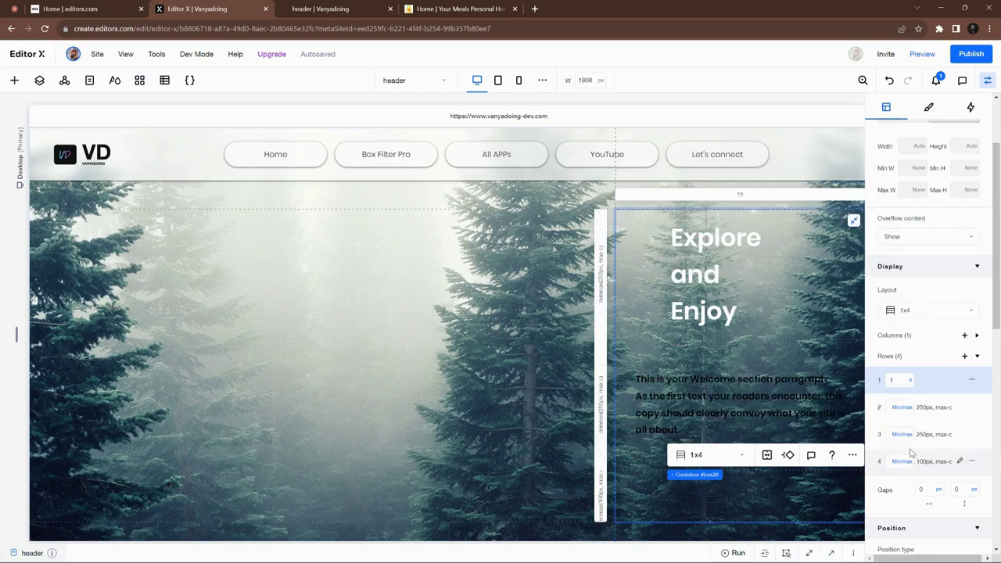
{"action": "left_click", "coordinate": [901, 461]}
{"action": "left_click", "coordinate": [943, 314]}
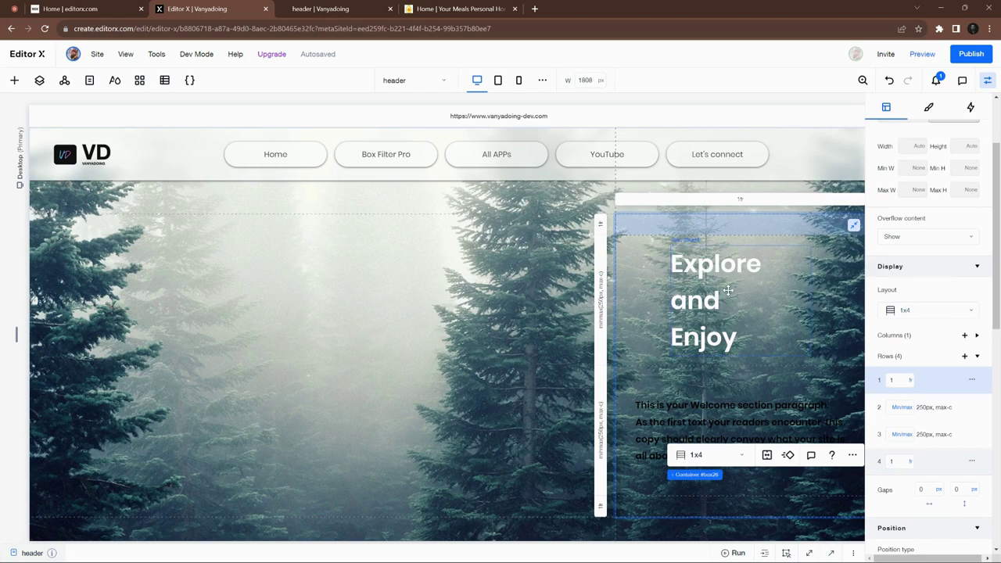
Step: Set the Explore and Enjoy heading's width to 85% and compare the paragraph's width
{"action": "left_click", "coordinate": [727, 291]}
{"action": "double_click", "coordinate": [905, 250]}
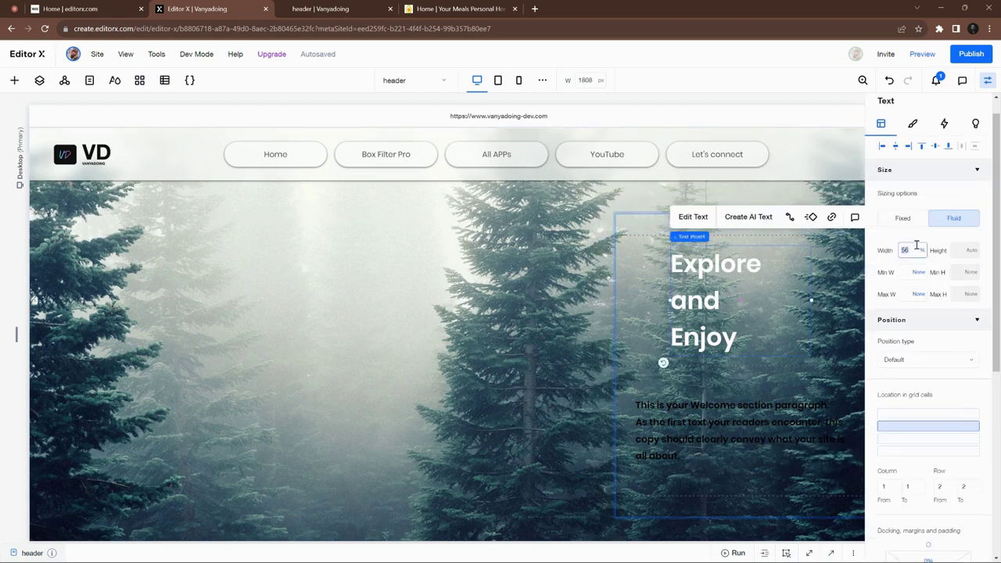
{"action": "type", "text": "85"}
{"action": "key", "text": "Return"}
{"action": "left_click", "coordinate": [737, 432]}
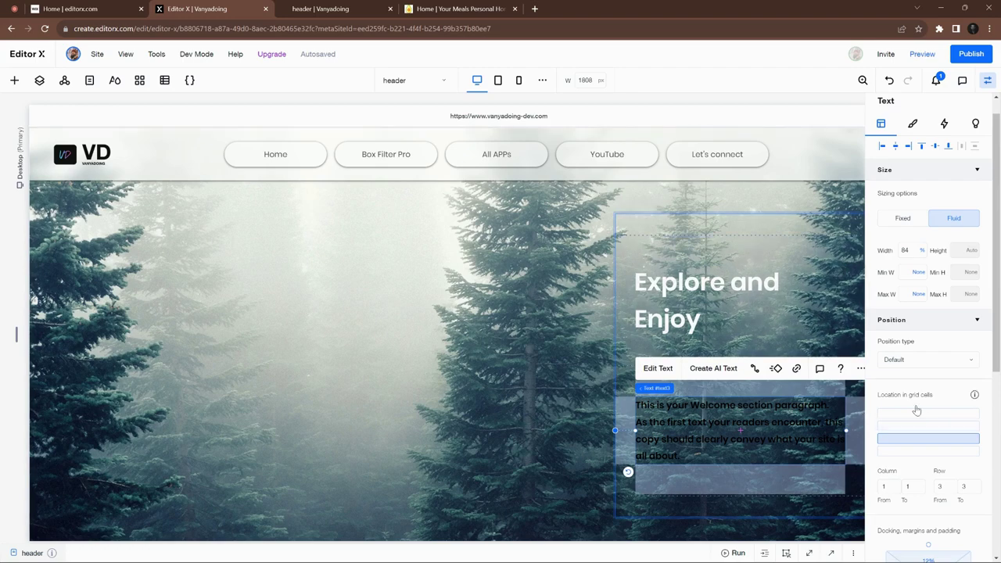
{"action": "left_click", "coordinate": [906, 250]}
{"action": "left_click", "coordinate": [654, 277]}
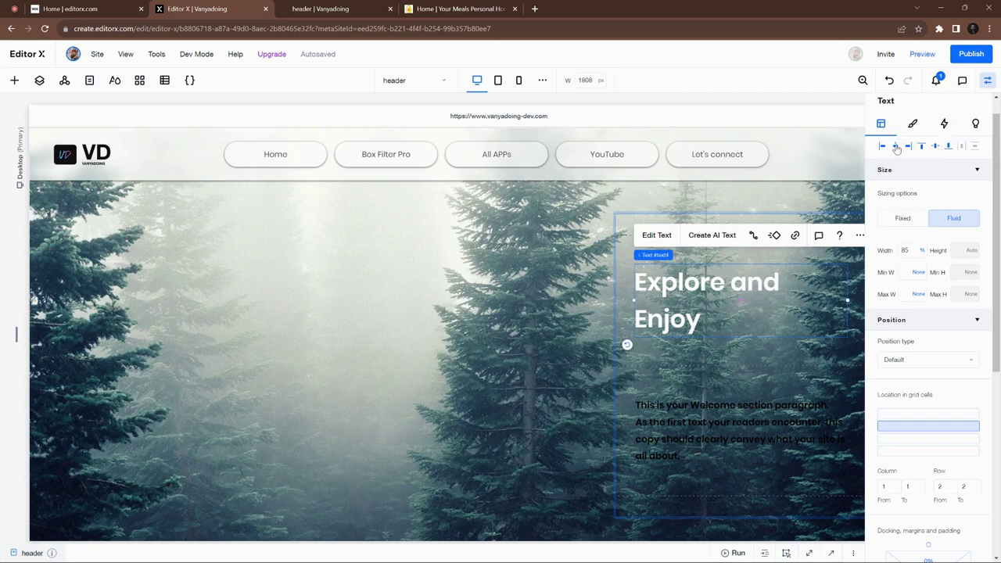
{"action": "left_click", "coordinate": [764, 458]}
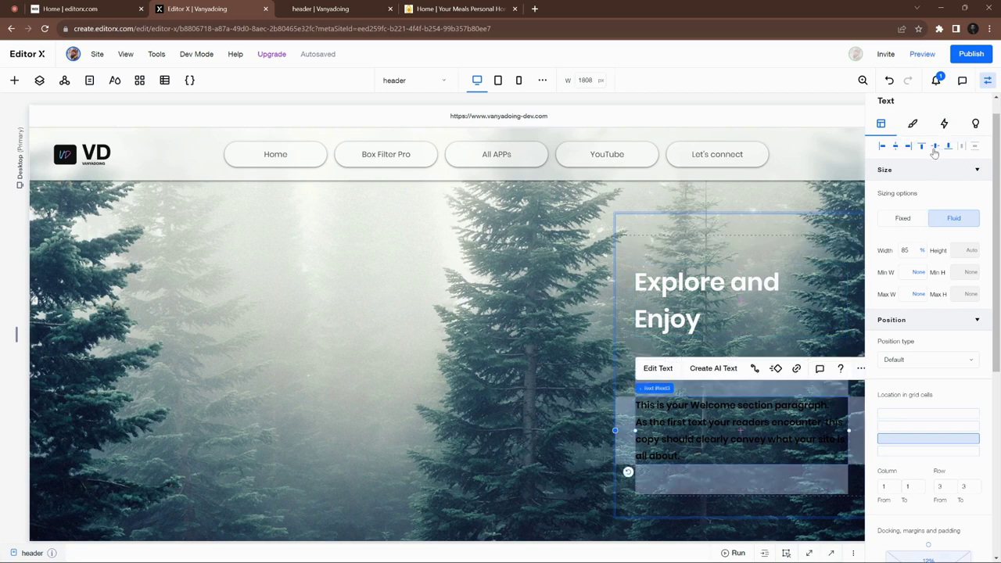
{"action": "left_click", "coordinate": [638, 349]}
Step: Place a Box Filter Pro Filter Box Static, narrow it to 228 px and drop it into the welcome container
{"action": "left_click", "coordinate": [290, 381]}
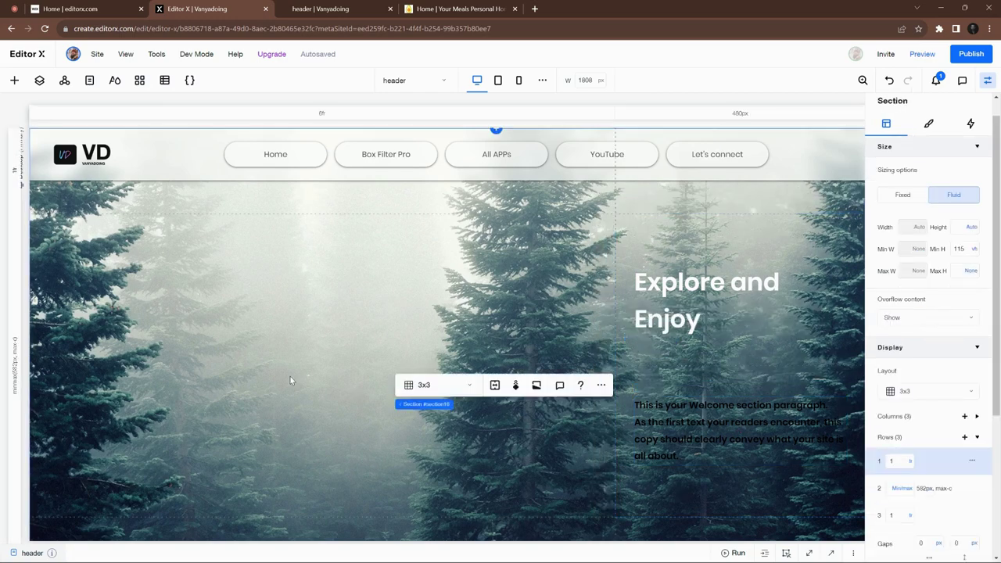
{"action": "left_click", "coordinate": [15, 80]}
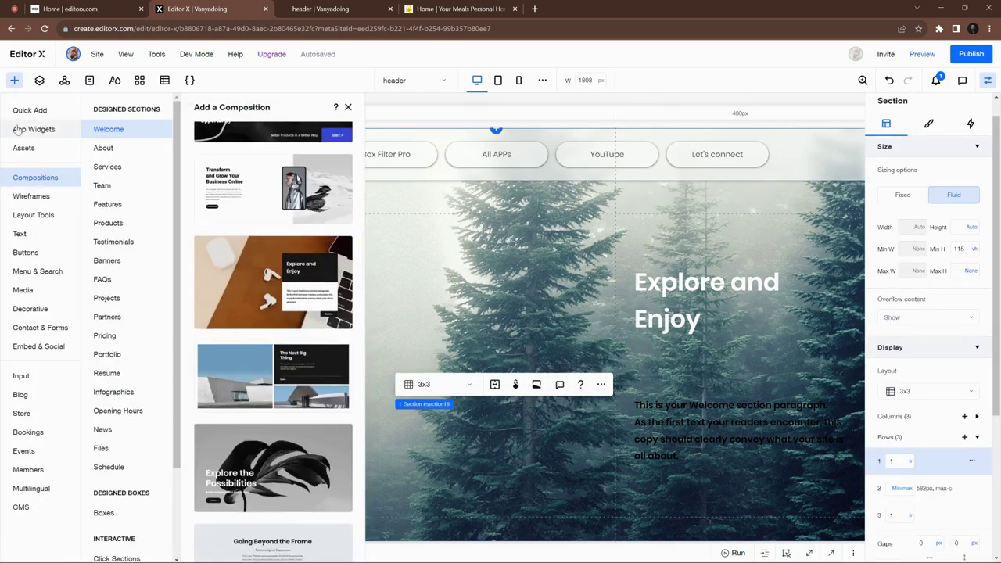
{"action": "left_click", "coordinate": [17, 129]}
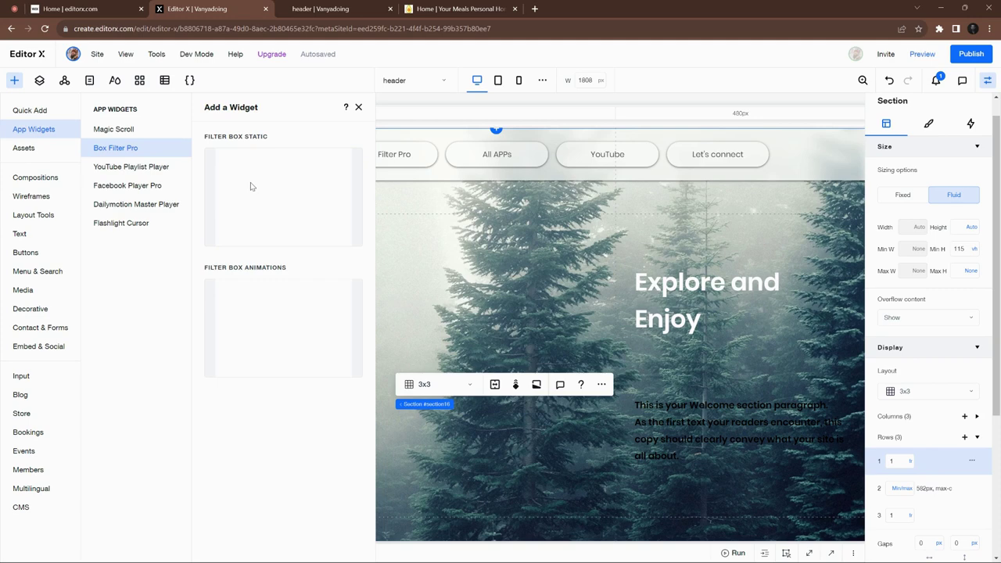
{"action": "left_click_drag", "start_coordinate": [250, 186], "coordinate": [309, 321]}
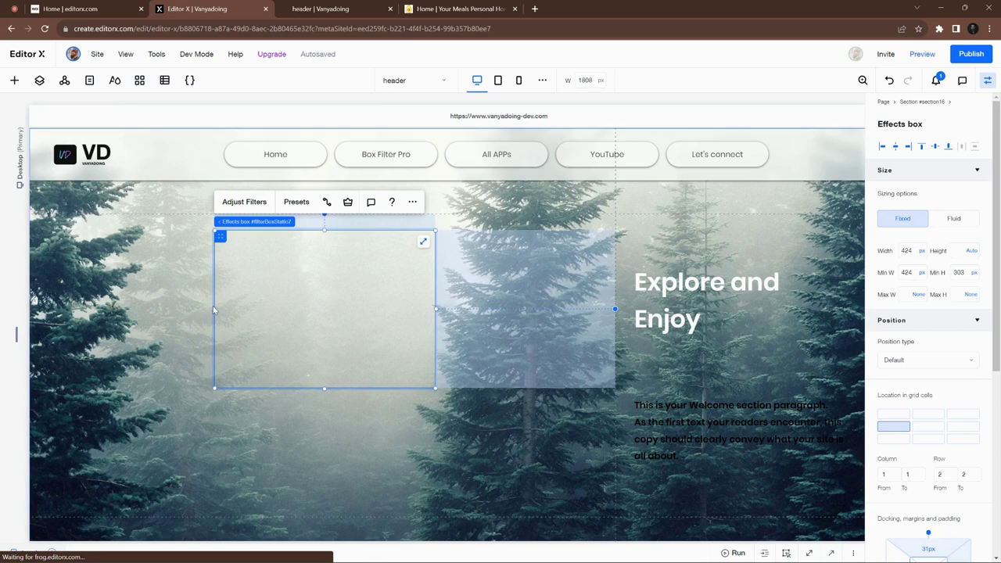
{"action": "left_click_drag", "start_coordinate": [213, 309], "coordinate": [327, 306]}
{"action": "left_click_drag", "start_coordinate": [364, 273], "coordinate": [738, 285]}
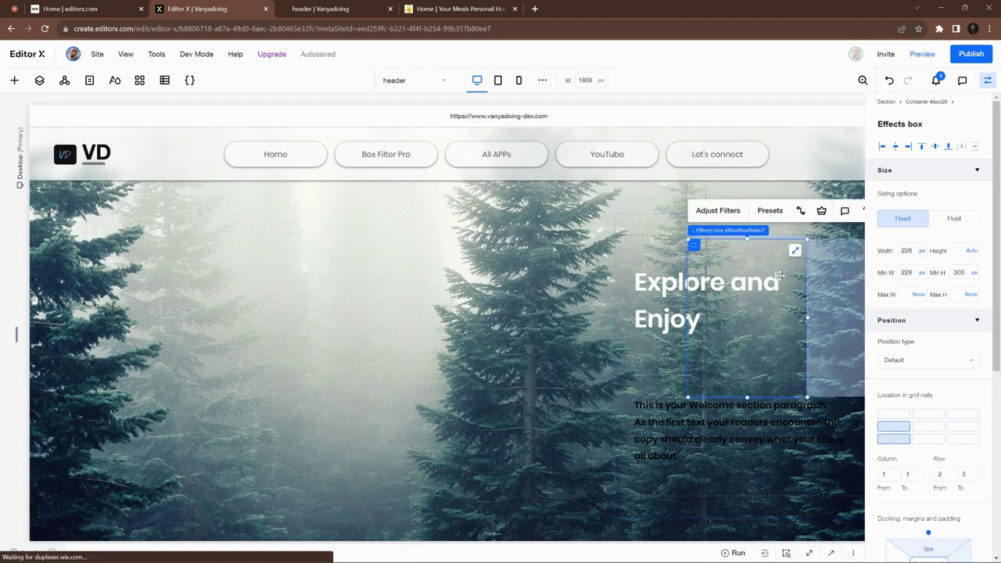
{"action": "left_click_drag", "start_coordinate": [773, 361], "coordinate": [790, 381]}
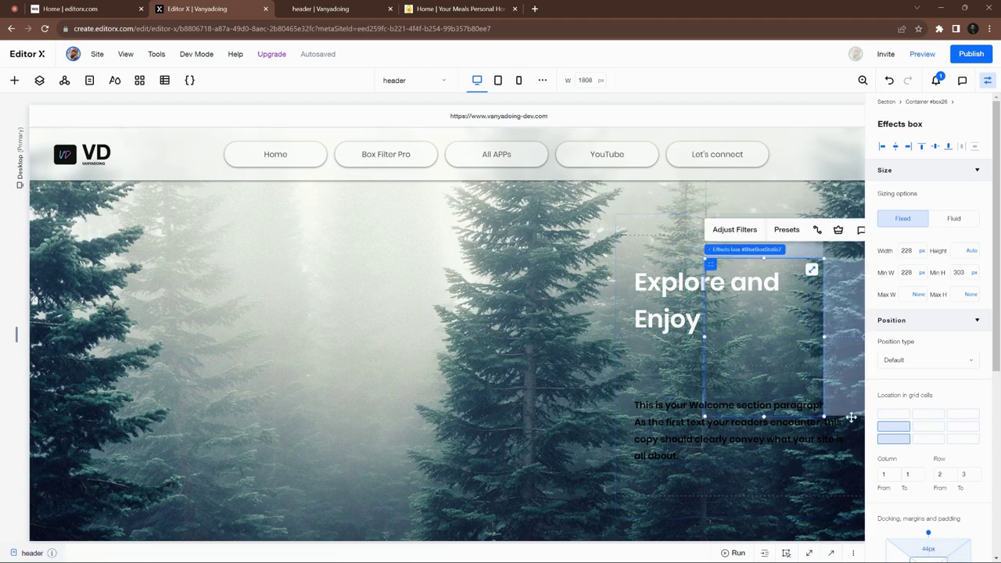
Step: Stretch the effects box to fill the welcome container and set its Blur to 9 px
{"action": "left_click", "coordinate": [810, 270]}
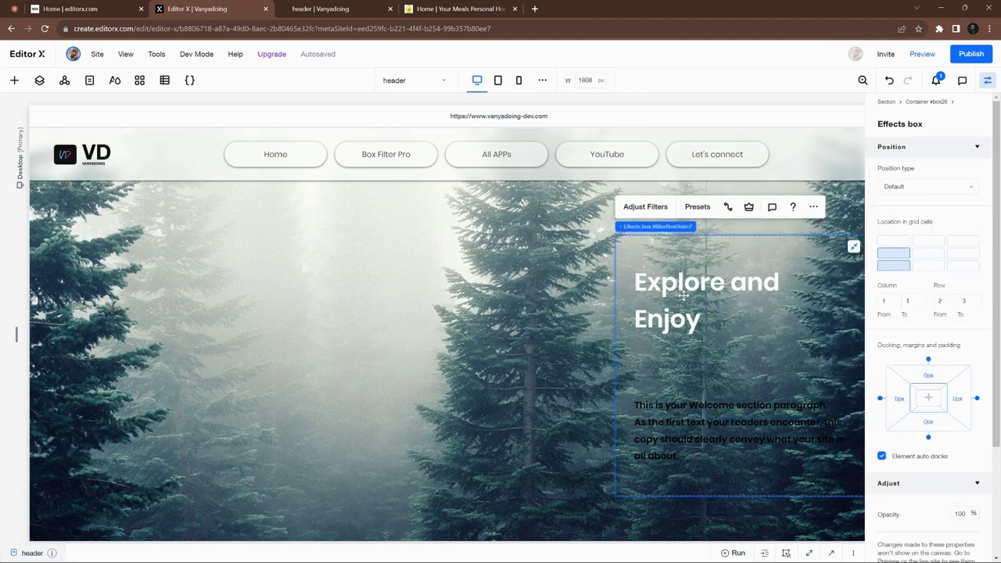
{"action": "left_click", "coordinate": [663, 204]}
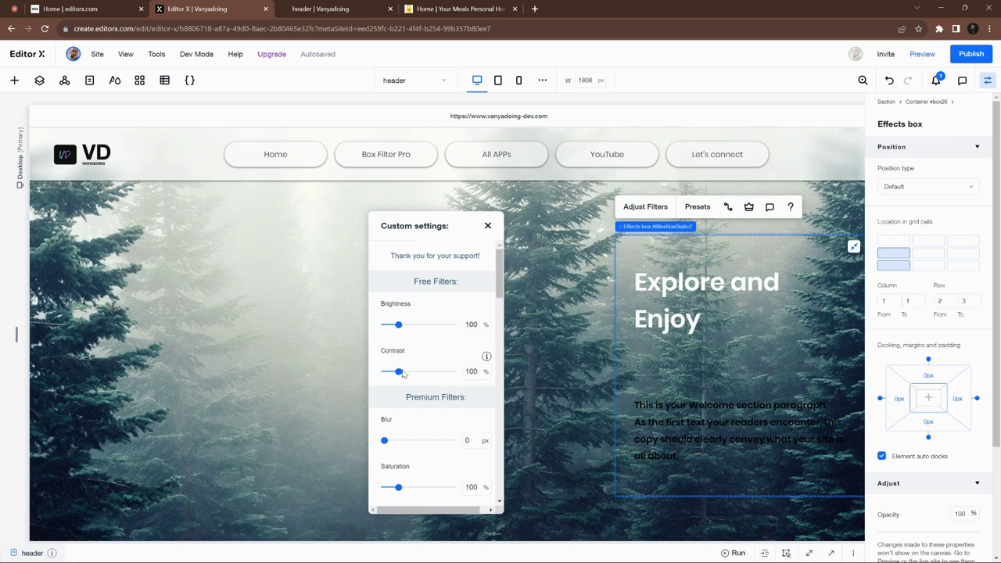
{"action": "scroll", "coordinate": [402, 374], "scroll_direction": "down", "scroll_amount": 1}
{"action": "left_click_drag", "start_coordinate": [384, 388], "coordinate": [389, 391]}
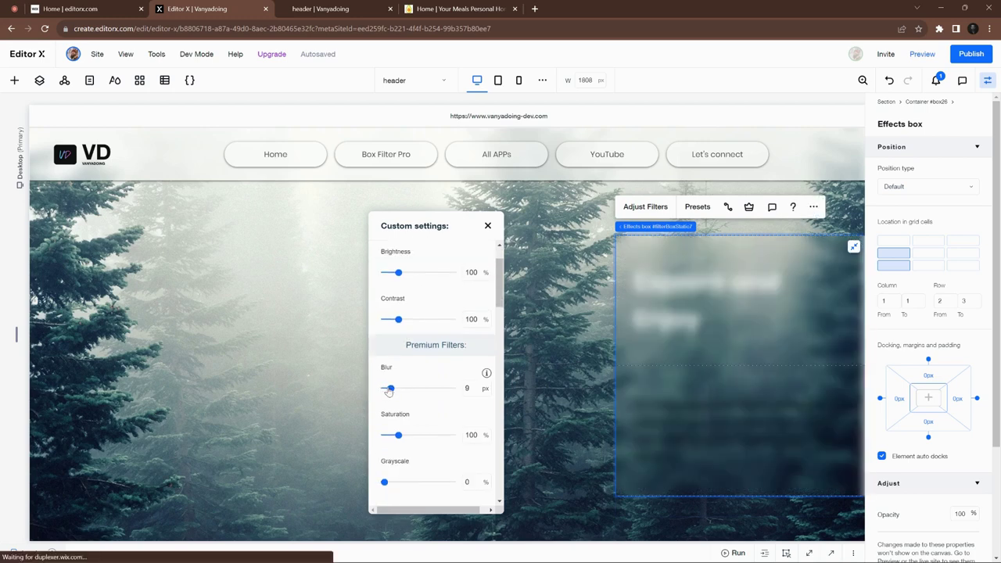
{"action": "scroll", "coordinate": [447, 403], "scroll_direction": "down", "scroll_amount": 3}
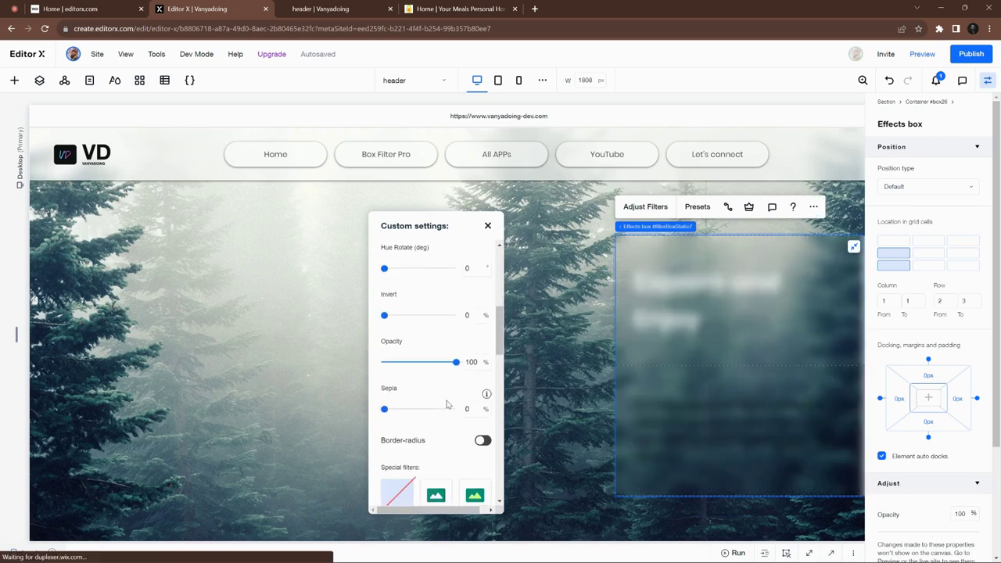
{"action": "scroll", "coordinate": [453, 399], "scroll_direction": "down", "scroll_amount": 1}
Step: Turn on Border-radius at 20 px and close the filter settings
{"action": "left_click", "coordinate": [482, 388]}
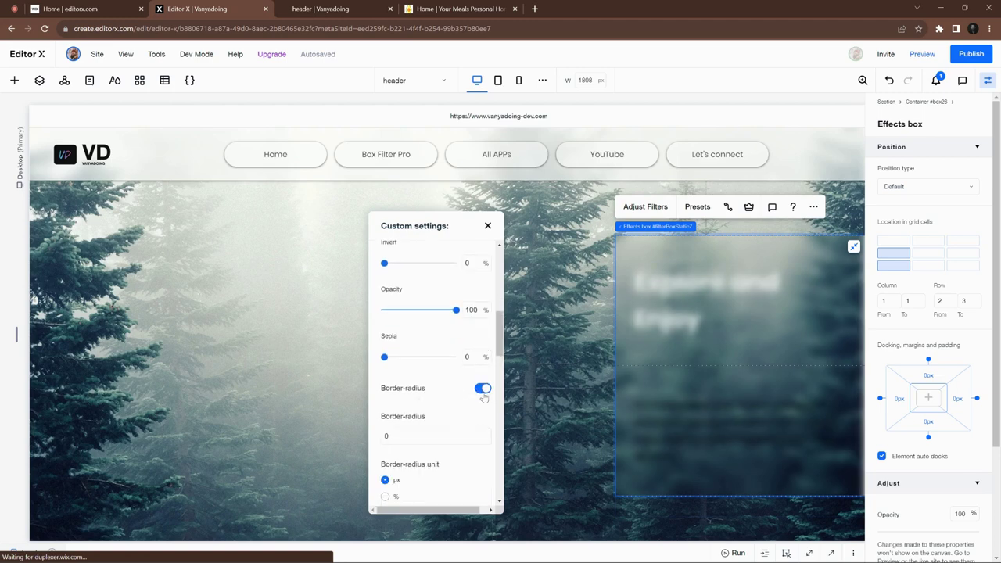
{"action": "left_click", "coordinate": [422, 434]}
{"action": "type", "text": "20"}
{"action": "key", "text": "Return"}
{"action": "left_click", "coordinate": [488, 227]}
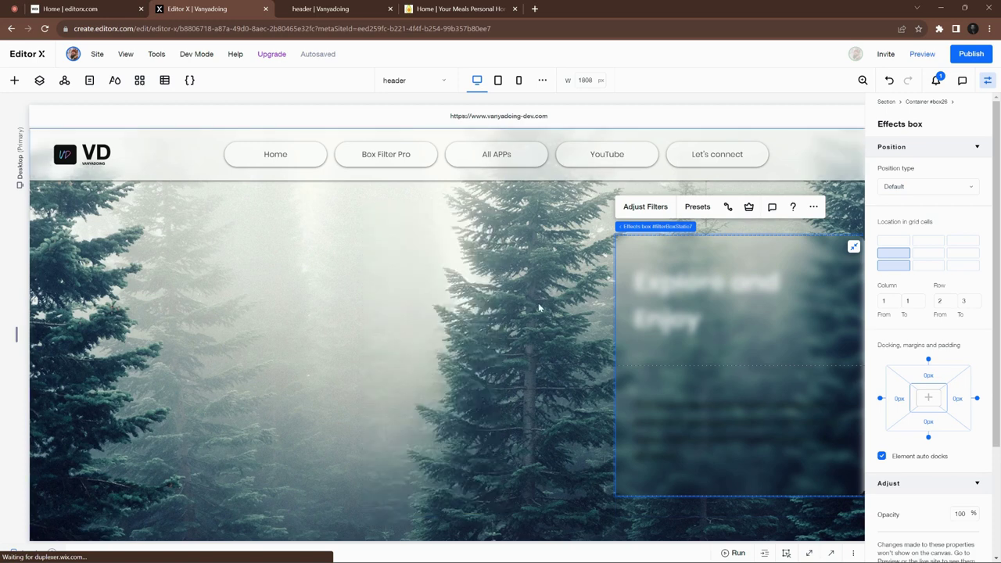
{"action": "left_click", "coordinate": [495, 401]}
Step: Try a near-white text colour on the welcome paragraph from its Design settings
{"action": "left_click", "coordinate": [749, 353]}
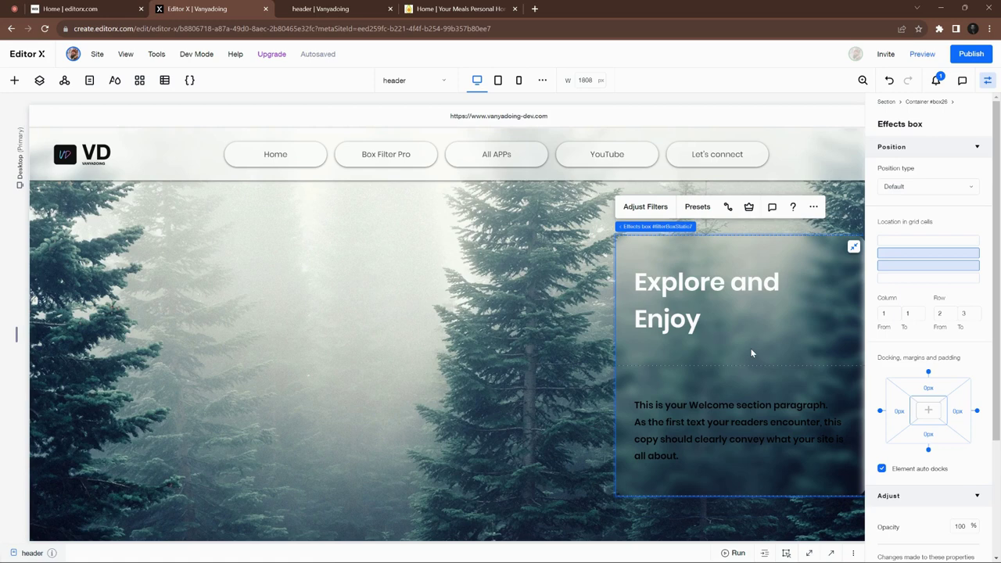
{"action": "left_click", "coordinate": [708, 422]}
{"action": "left_click", "coordinate": [917, 150]}
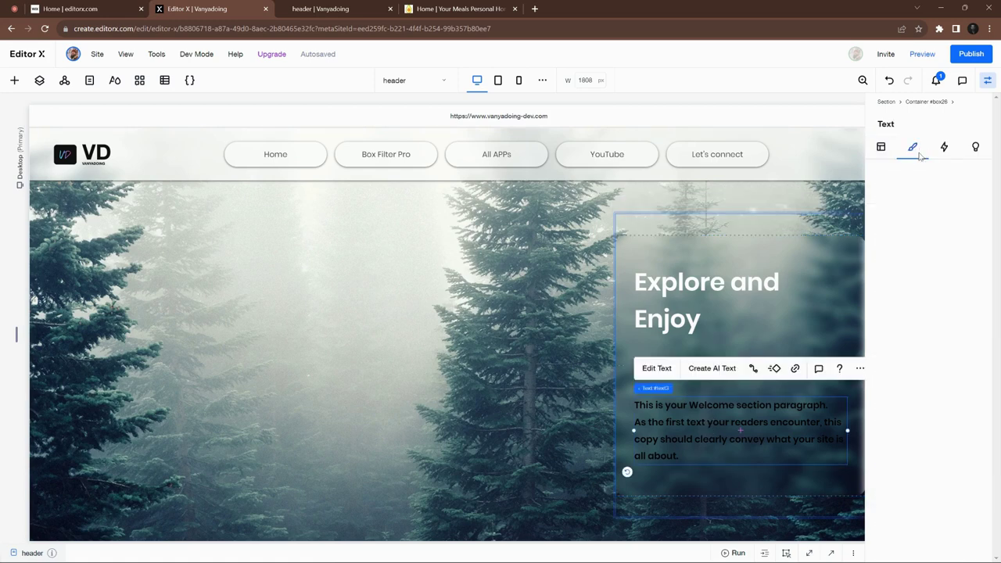
{"action": "left_click", "coordinate": [970, 290]}
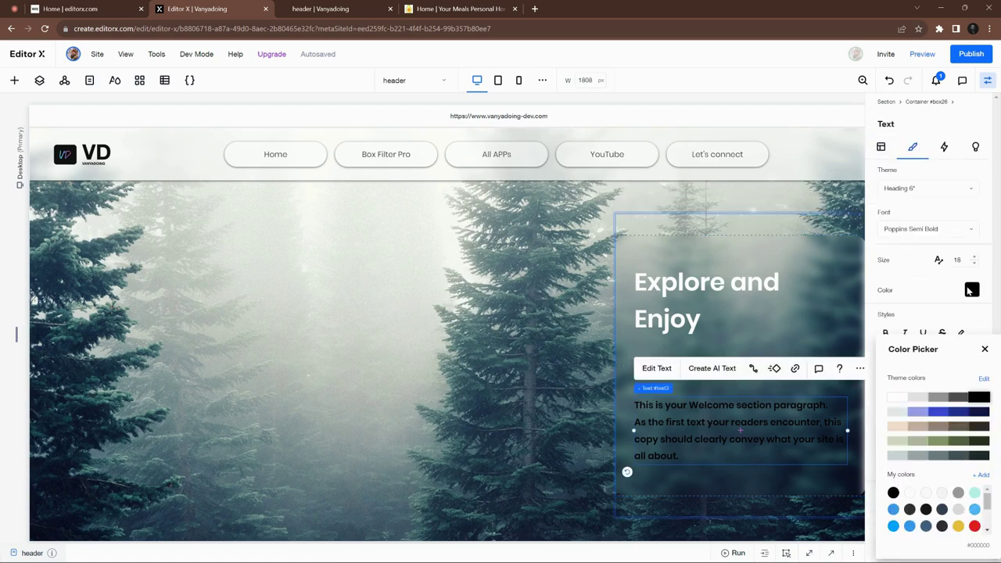
{"action": "left_click", "coordinate": [926, 492]}
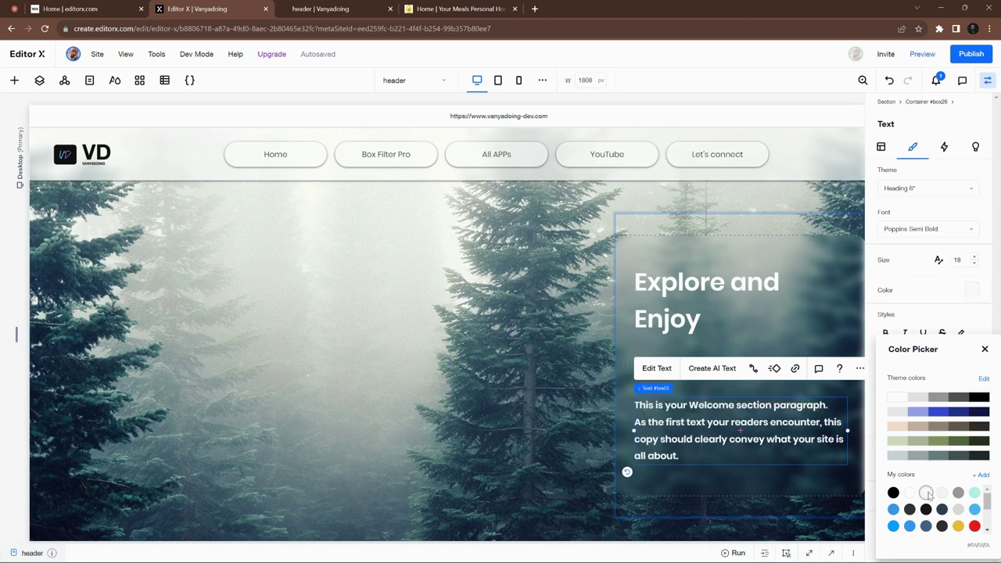
{"action": "left_click", "coordinate": [414, 443]}
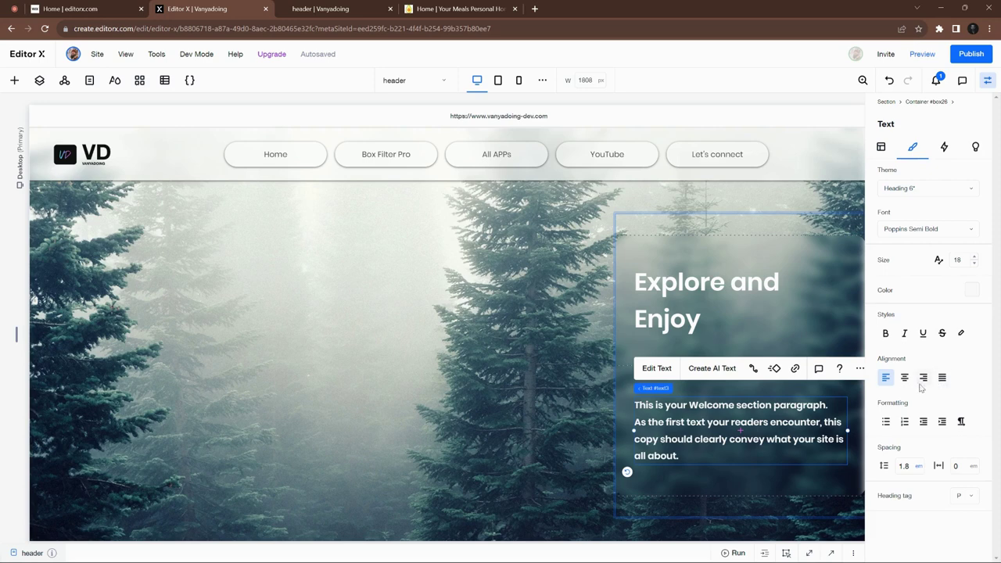
Step: Switch the paragraph text to beige, lighten it to a pale cream custom colour and apply it
{"action": "left_click", "coordinate": [972, 290]}
{"action": "left_click", "coordinate": [896, 426]}
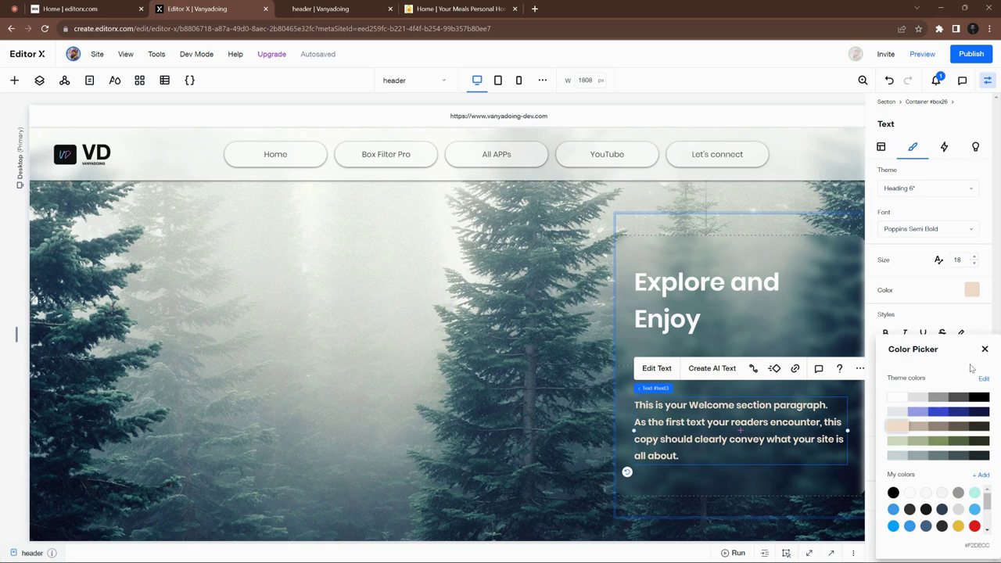
{"action": "left_click", "coordinate": [980, 476]}
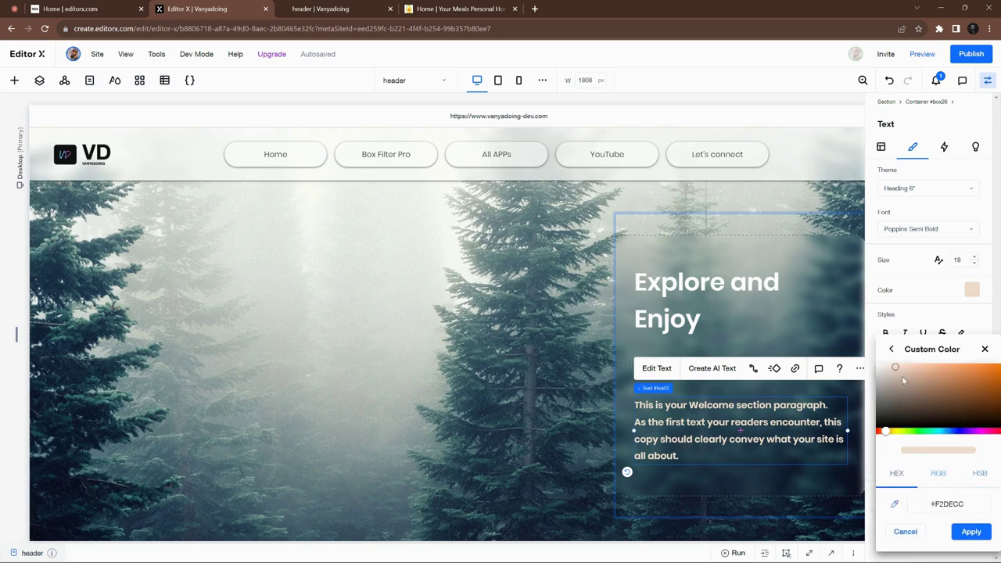
{"action": "left_click_drag", "start_coordinate": [895, 367], "coordinate": [885, 366]}
{"action": "left_click", "coordinate": [970, 531]}
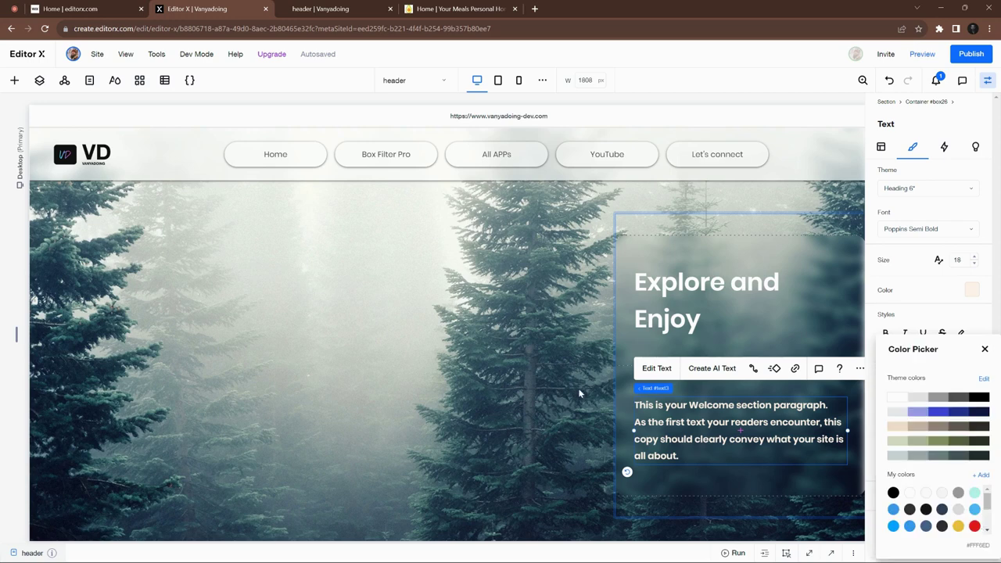
{"action": "left_click", "coordinate": [403, 400]}
{"action": "left_click", "coordinate": [406, 395]}
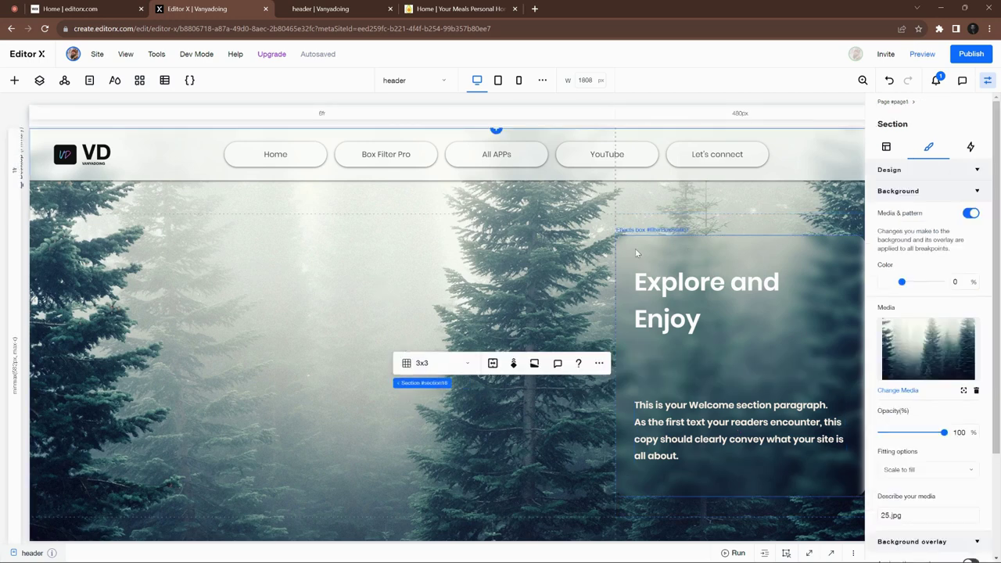
Step: Apply the Parallax scroll effect to the forest section, then publish the site
{"action": "left_click", "coordinate": [443, 266]}
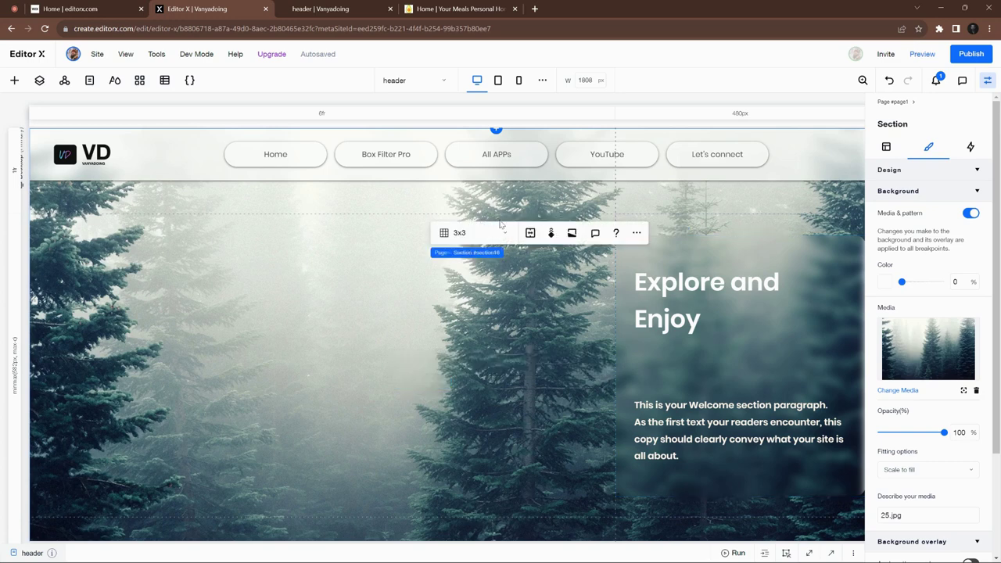
{"action": "left_click", "coordinate": [551, 233]}
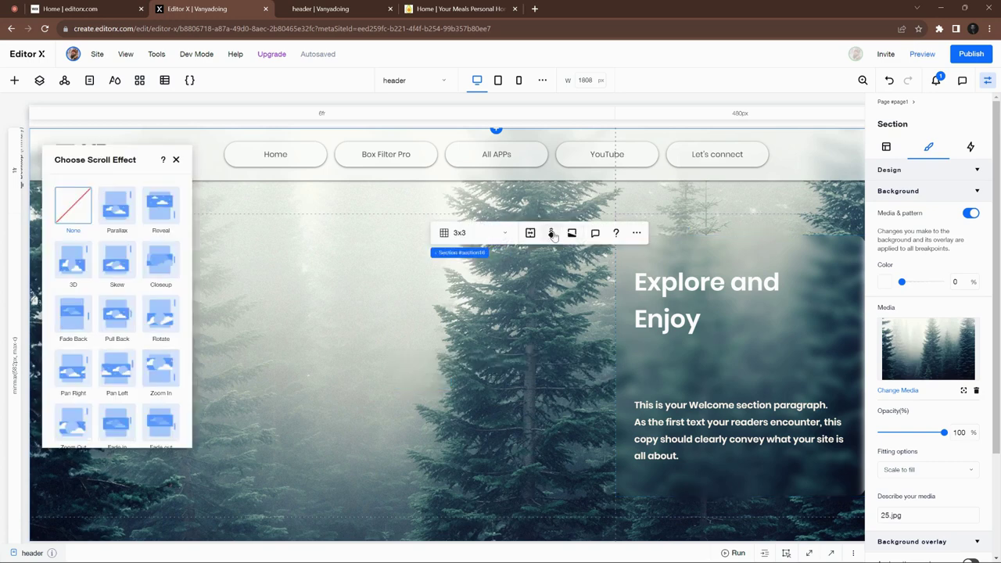
{"action": "left_click", "coordinate": [116, 213]}
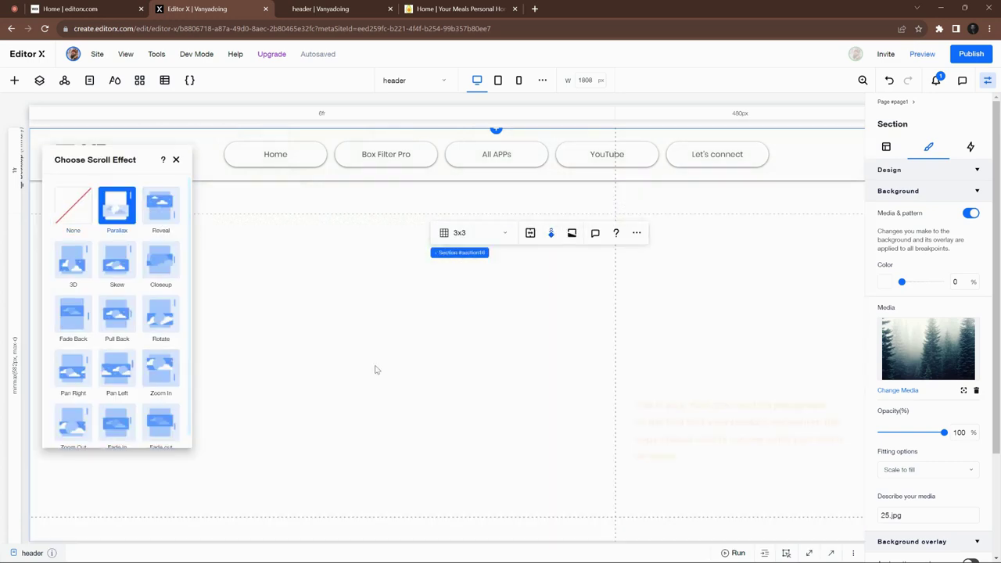
{"action": "left_click", "coordinate": [375, 368]}
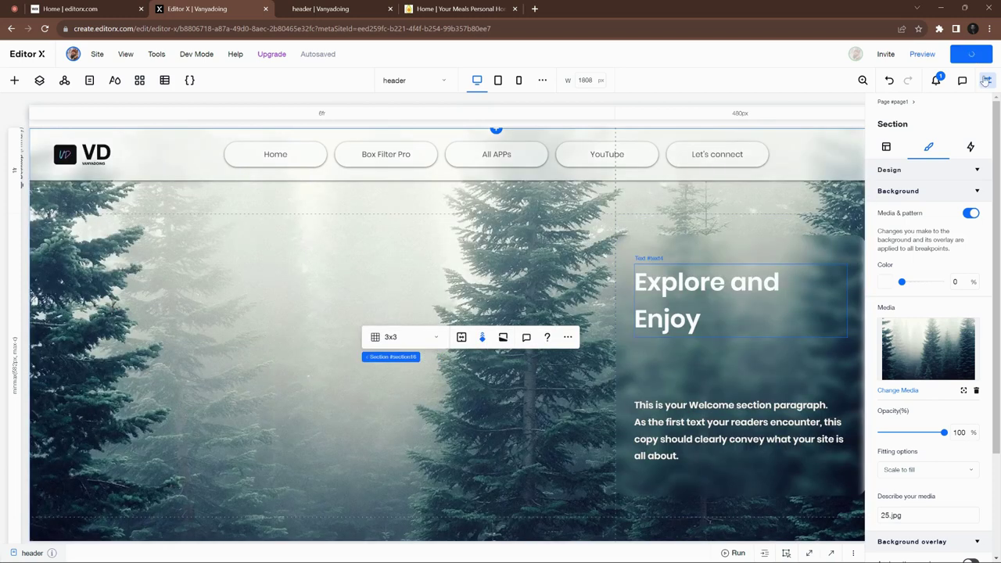
{"action": "left_click", "coordinate": [986, 80]}
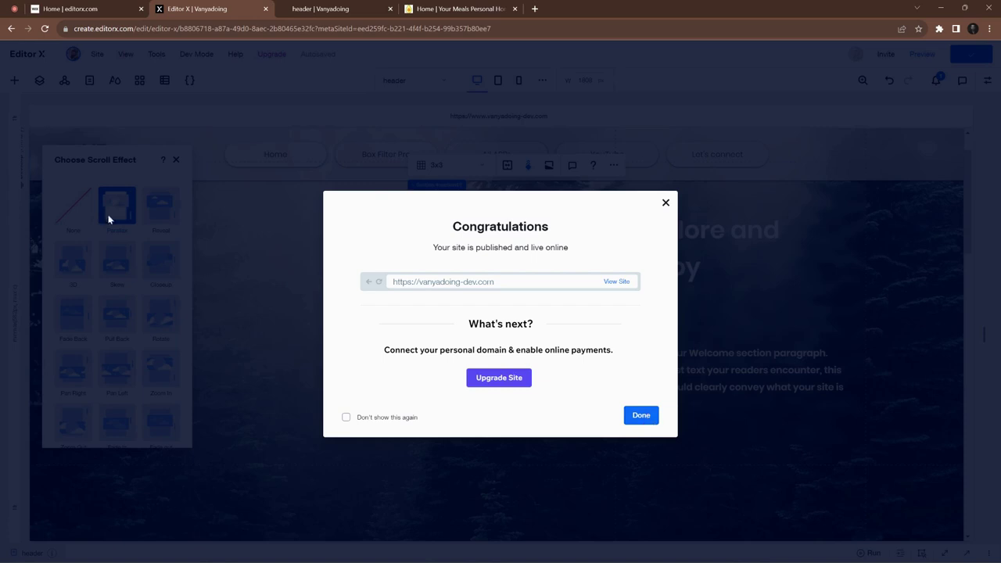
{"action": "left_click", "coordinate": [640, 415]}
Step: Set the welcome effects box's Brightness to 115 in its filter settings
{"action": "left_click", "coordinate": [704, 310]}
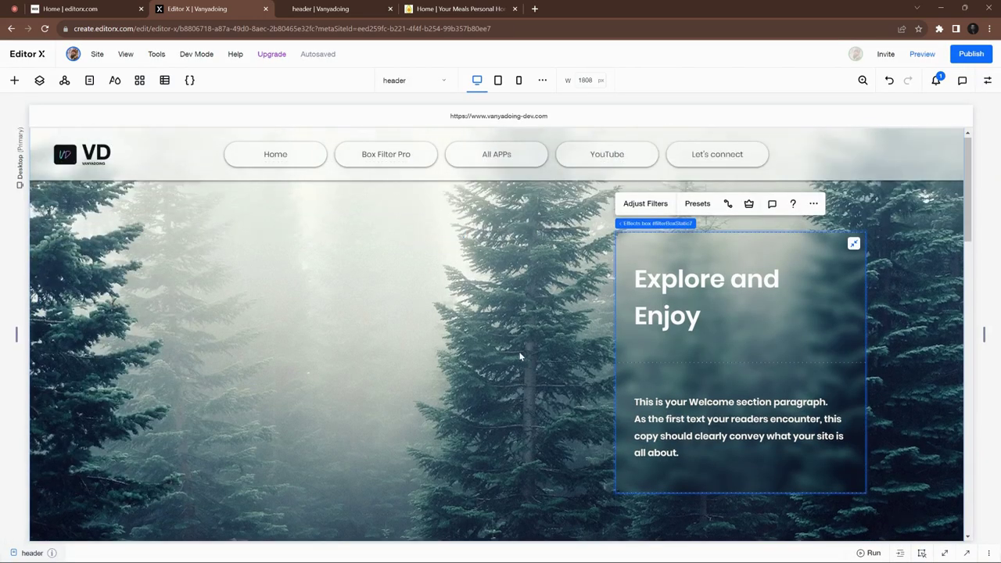
{"action": "left_click", "coordinate": [654, 207]}
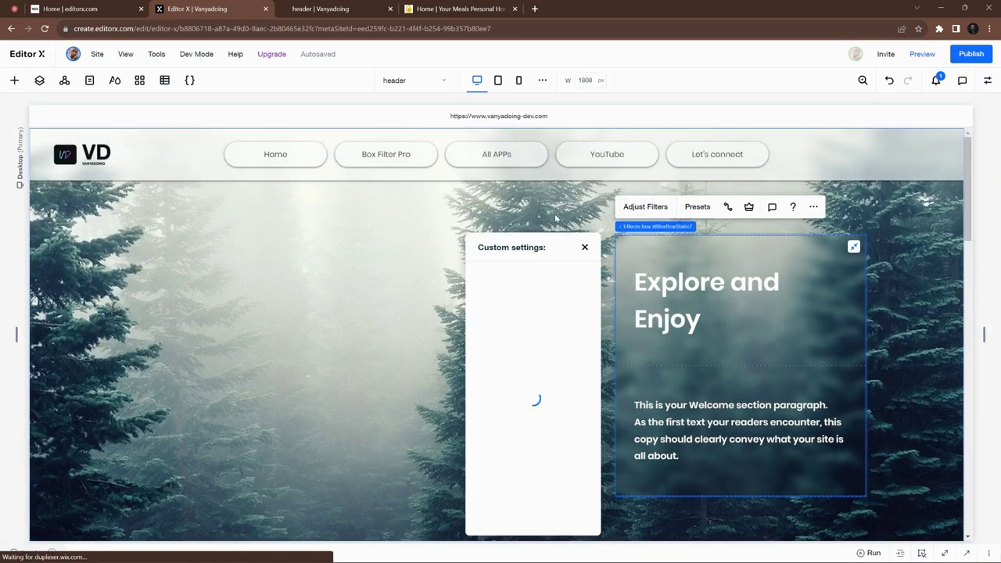
{"action": "left_click_drag", "start_coordinate": [507, 245], "coordinate": [418, 232]}
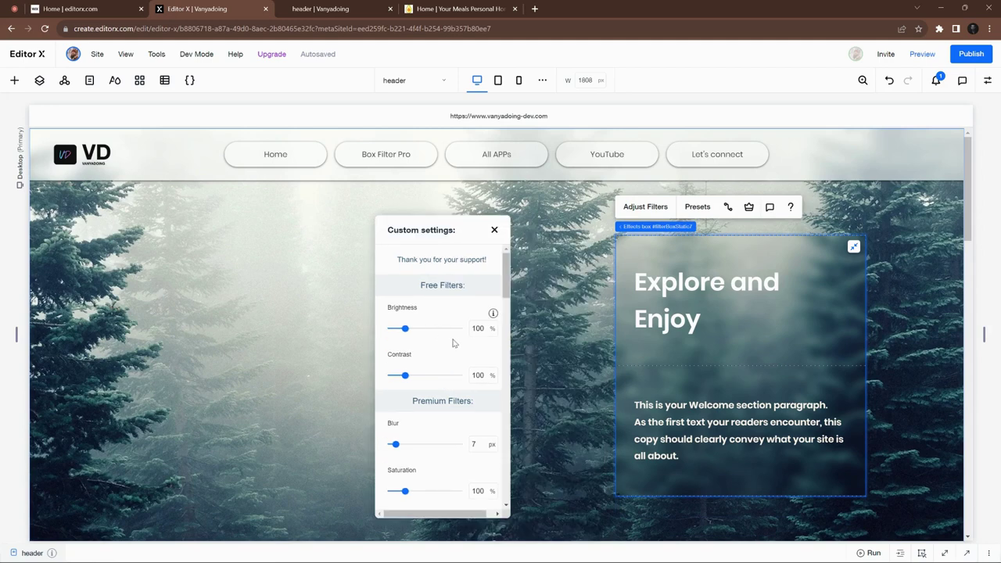
{"action": "double_click", "coordinate": [481, 329]}
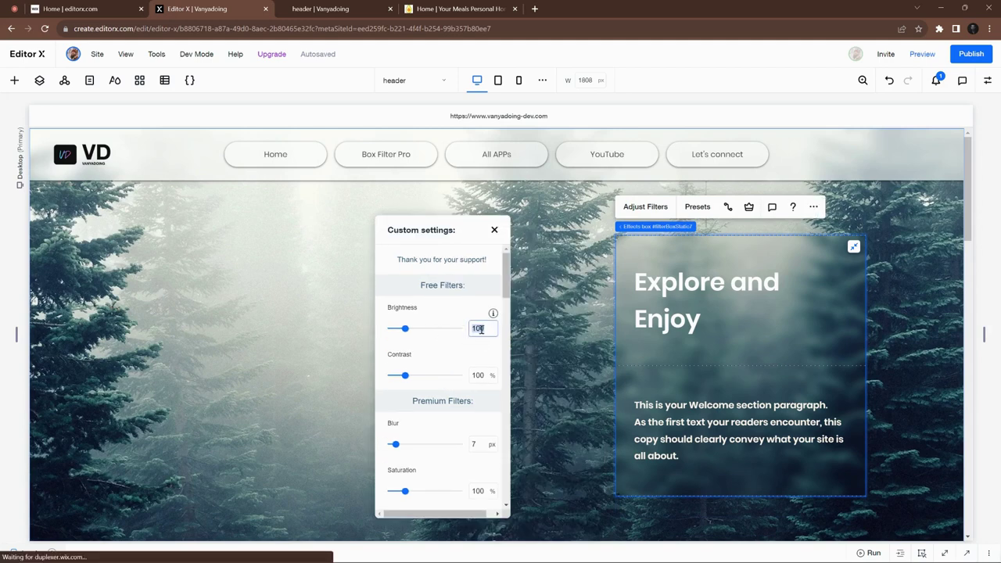
{"action": "type", "text": "115"}
{"action": "left_click", "coordinate": [467, 314]}
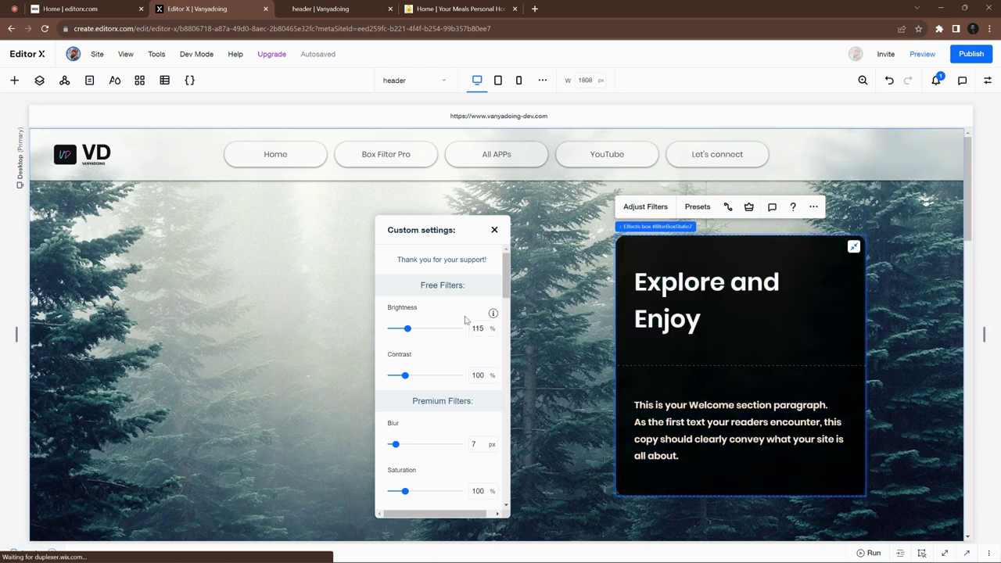
{"action": "left_click", "coordinate": [481, 335]}
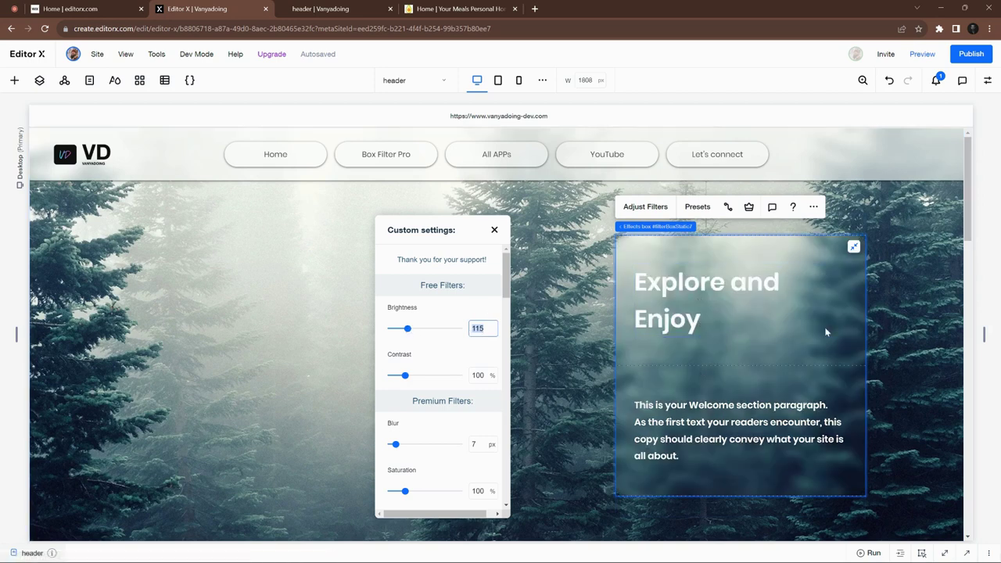
Step: Try Hue Rotate and Invert on the box, then turn both back off
{"action": "scroll", "coordinate": [480, 352], "scroll_direction": "down", "scroll_amount": 3}
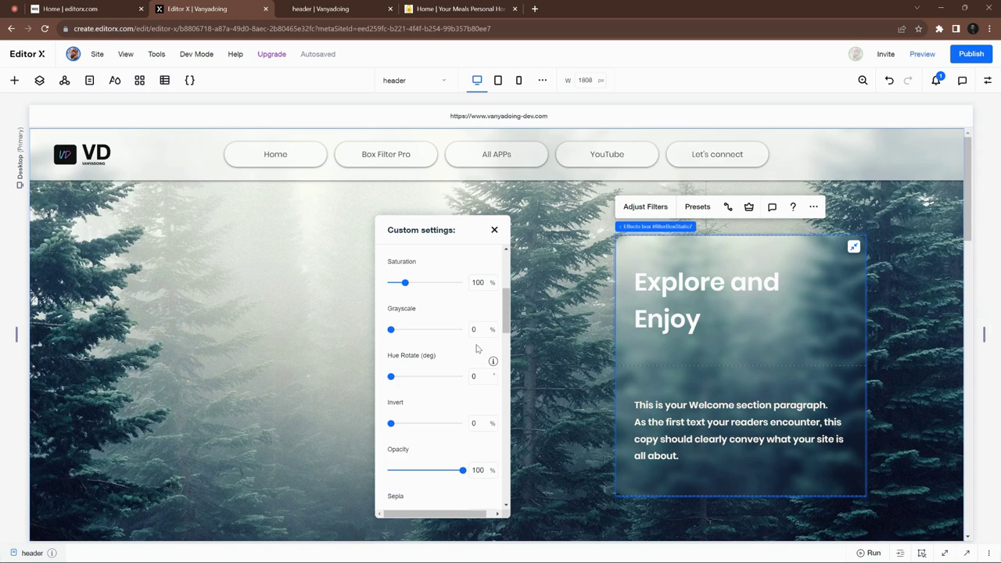
{"action": "scroll", "coordinate": [477, 348], "scroll_direction": "down", "scroll_amount": 1}
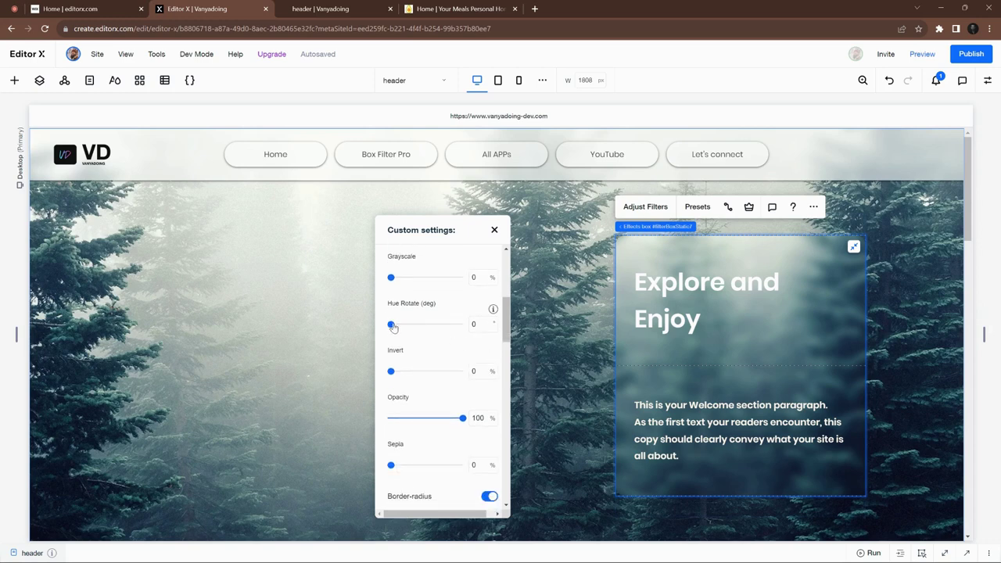
{"action": "left_click_drag", "start_coordinate": [392, 326], "coordinate": [426, 329]}
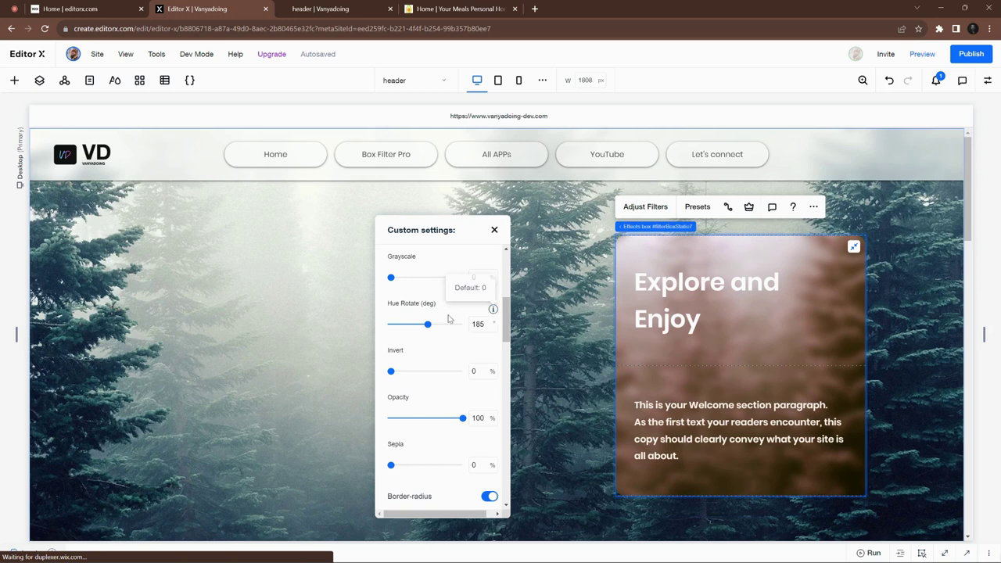
{"action": "left_click_drag", "start_coordinate": [427, 326], "coordinate": [389, 328]}
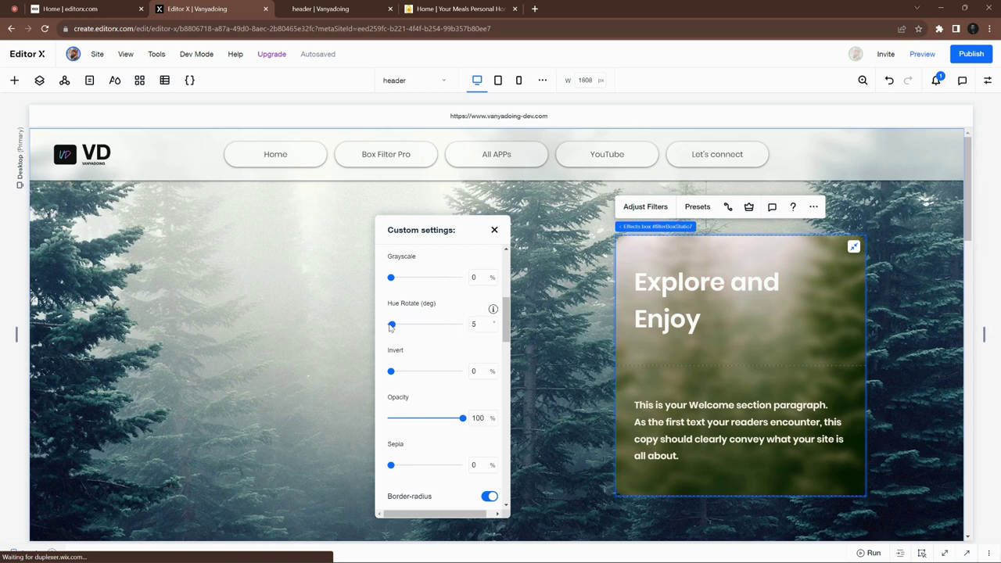
{"action": "scroll", "coordinate": [438, 351], "scroll_direction": "down", "scroll_amount": 2}
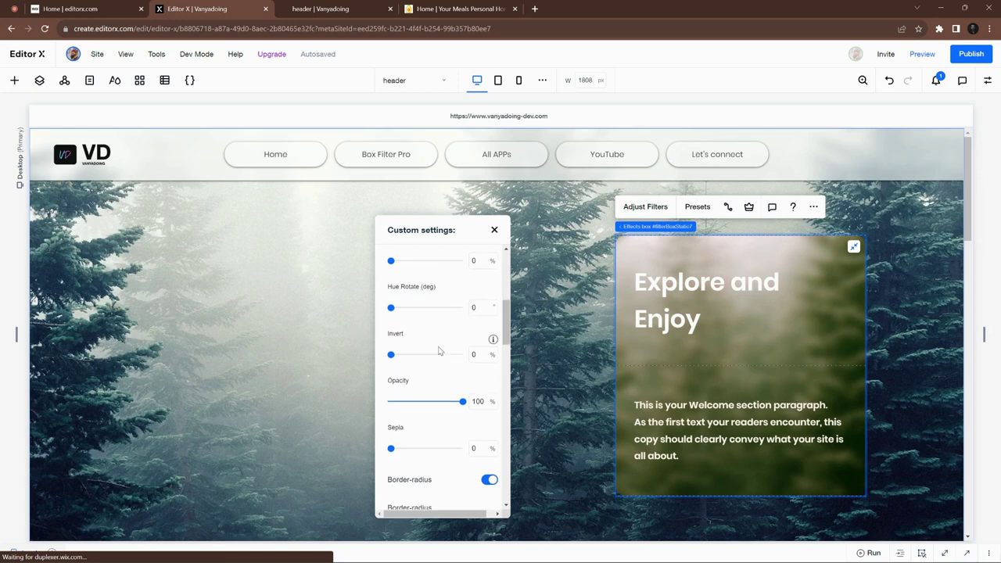
{"action": "left_click_drag", "start_coordinate": [392, 320], "coordinate": [465, 322]}
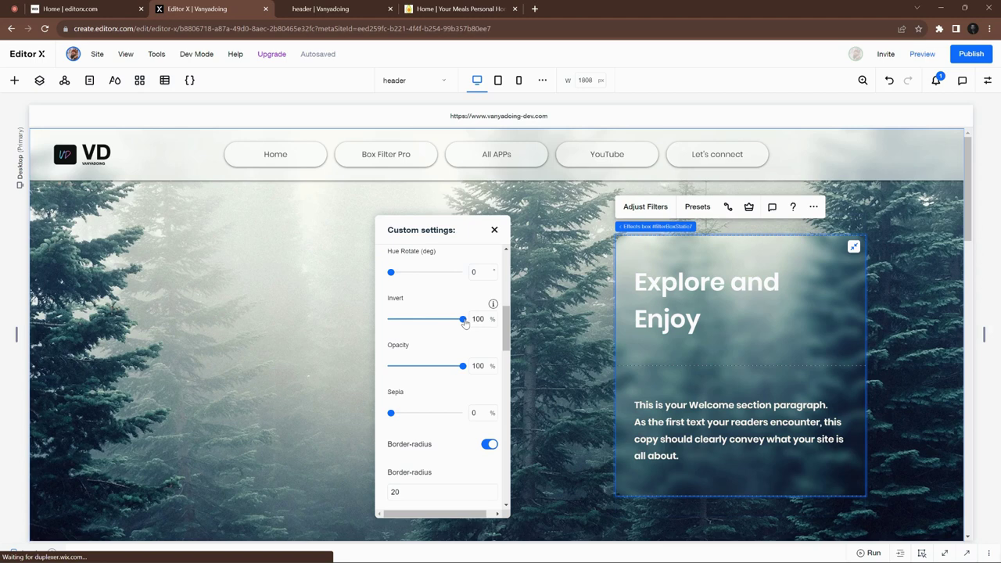
{"action": "left_click_drag", "start_coordinate": [465, 322], "coordinate": [389, 321]}
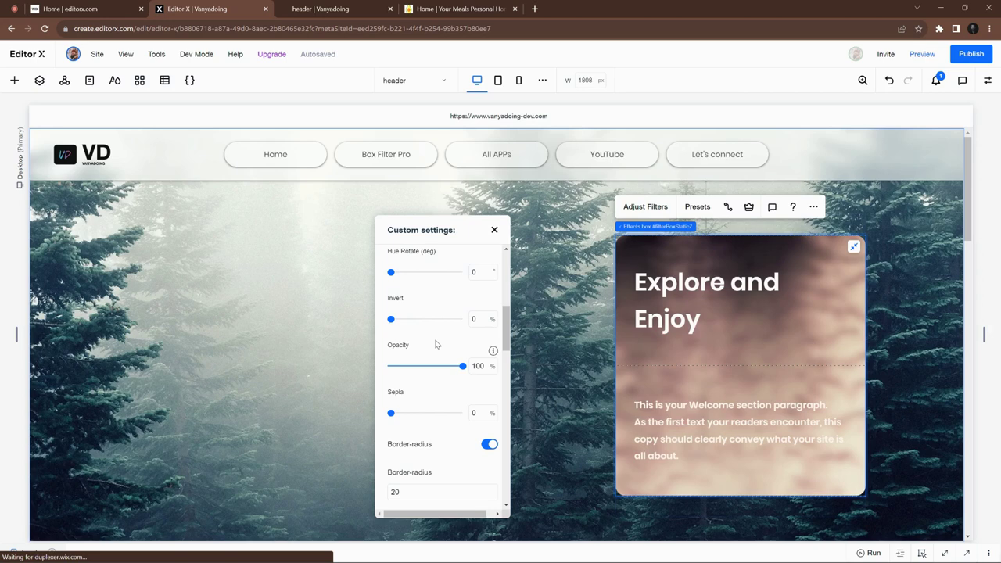
Step: Set Blur to 0 and try the Noise filter before removing it
{"action": "scroll", "coordinate": [436, 344], "scroll_direction": "down", "scroll_amount": 1}
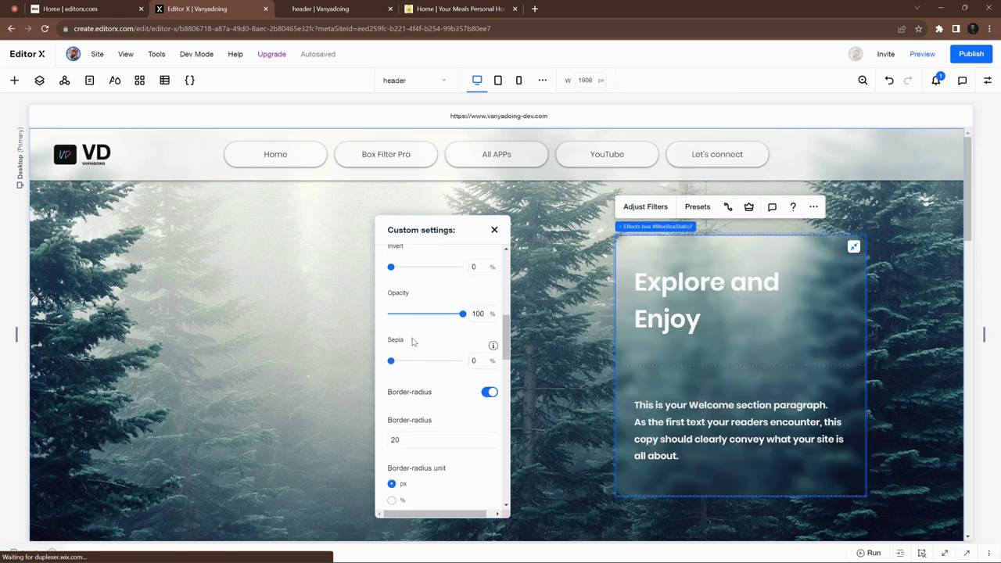
{"action": "scroll", "coordinate": [397, 360], "scroll_direction": "down", "scroll_amount": 6}
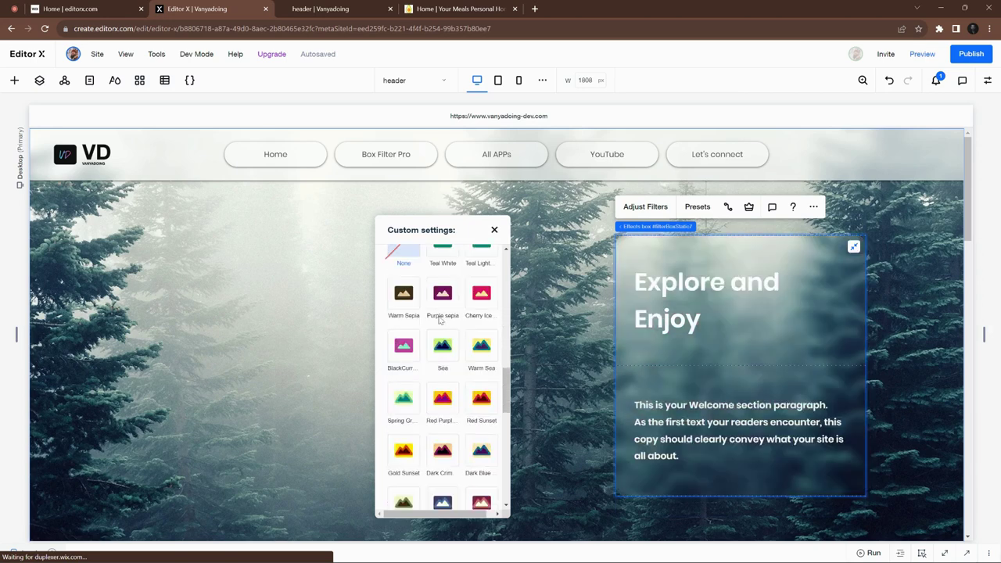
{"action": "scroll", "coordinate": [440, 372], "scroll_direction": "down", "scroll_amount": 5}
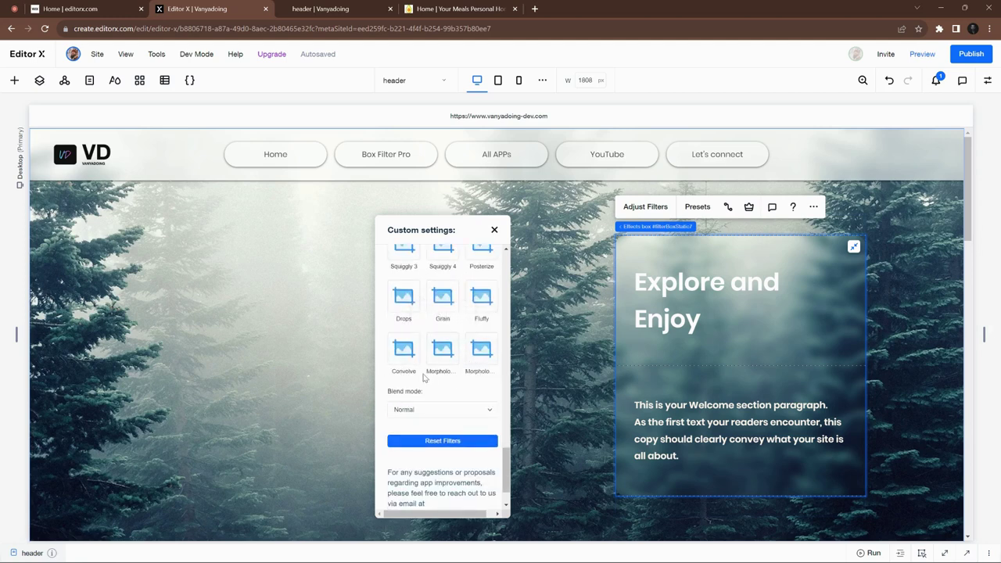
{"action": "scroll", "coordinate": [443, 383], "scroll_direction": "up", "scroll_amount": 15}
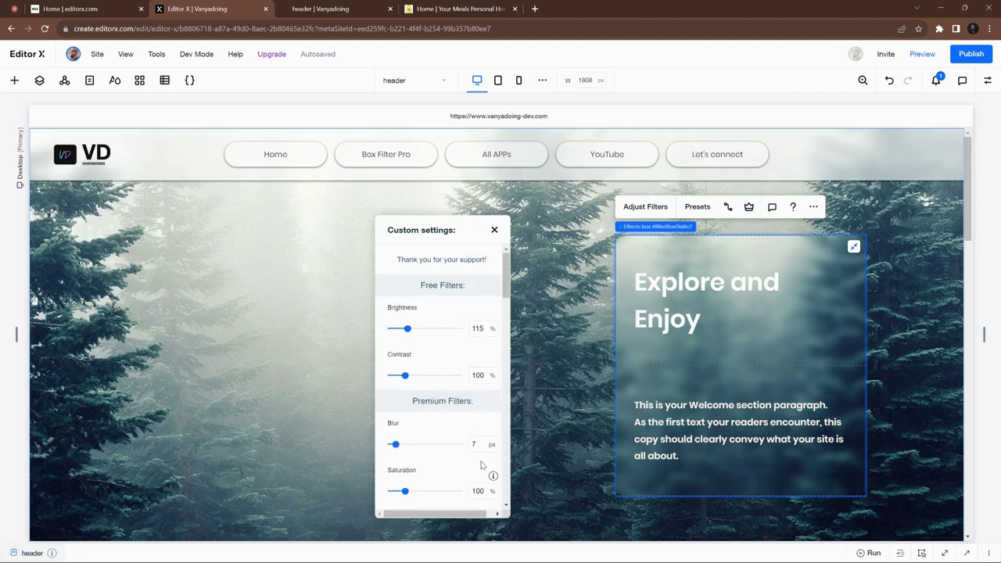
{"action": "type", "text": "0"}
{"action": "scroll", "coordinate": [469, 422], "scroll_direction": "down", "scroll_amount": 10}
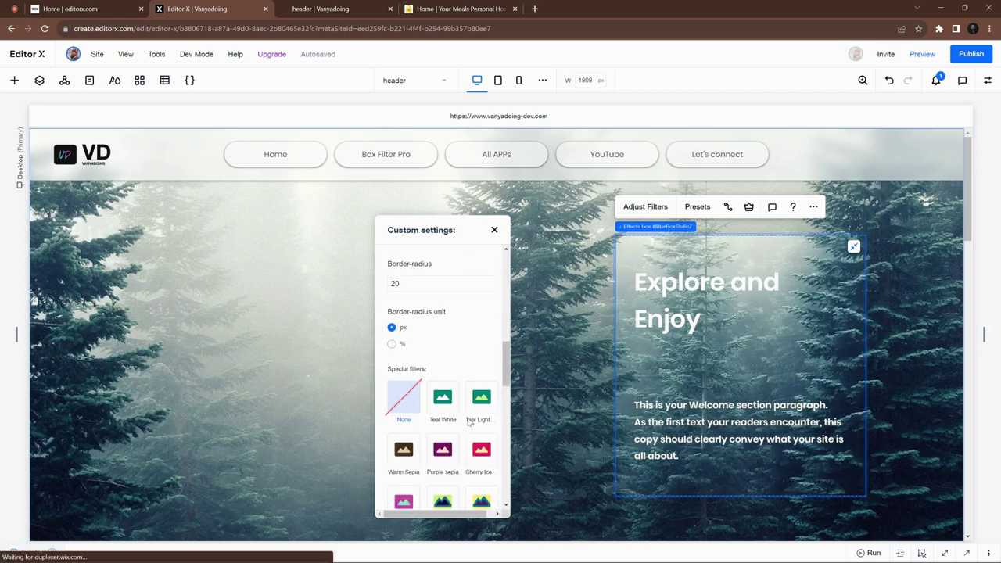
{"action": "scroll", "coordinate": [469, 422], "scroll_direction": "down", "scroll_amount": 2}
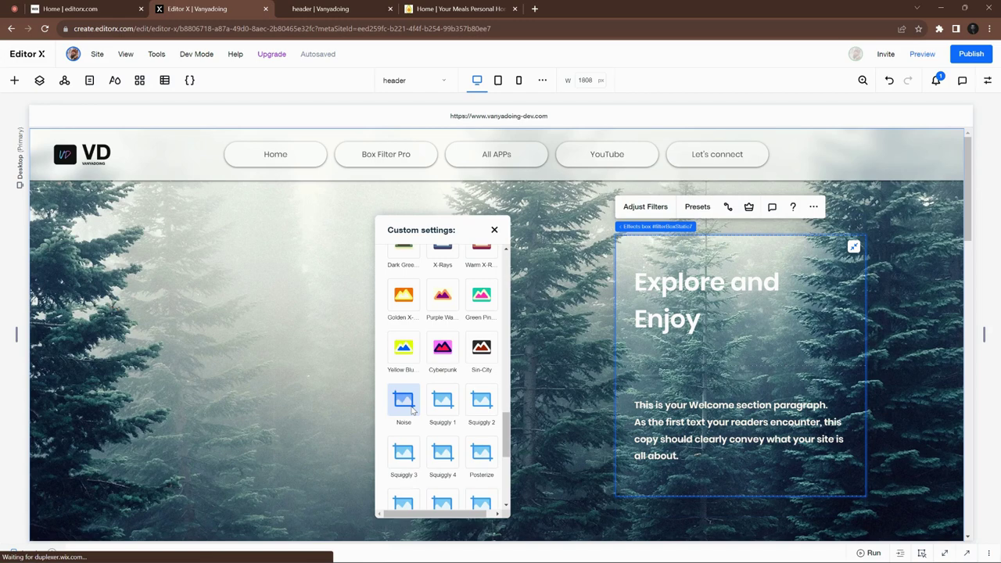
{"action": "left_click", "coordinate": [403, 400]}
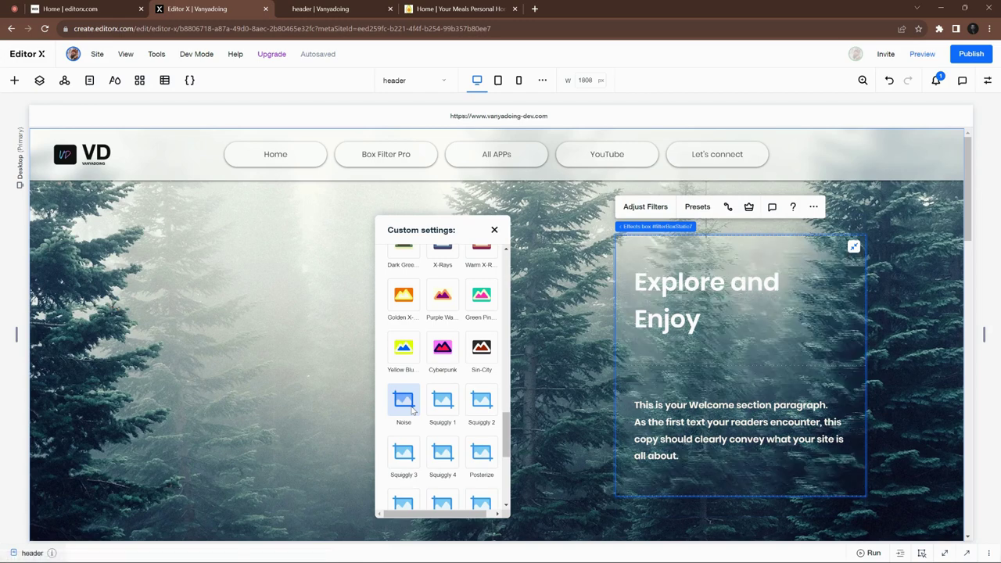
{"action": "scroll", "coordinate": [414, 375], "scroll_direction": "up", "scroll_amount": 5}
{"action": "scroll", "coordinate": [418, 352], "scroll_direction": "down", "scroll_amount": 2}
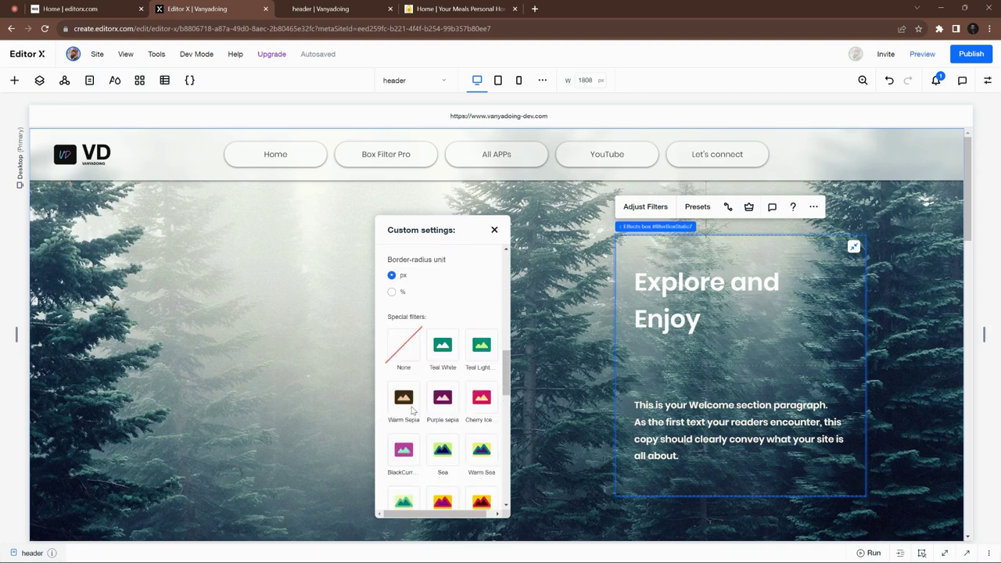
{"action": "left_click", "coordinate": [419, 351]}
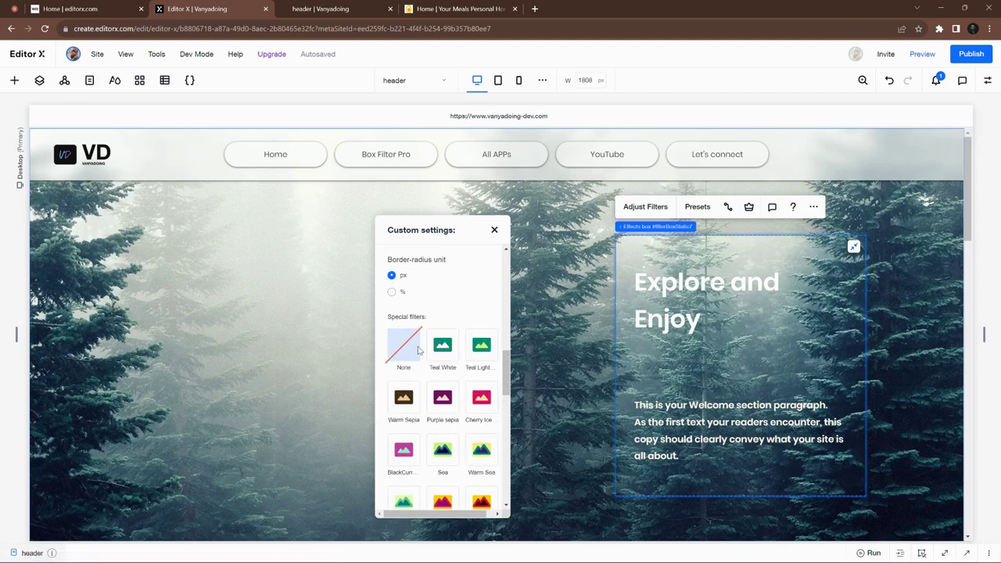
{"action": "scroll", "coordinate": [418, 352], "scroll_direction": "up", "scroll_amount": 3}
{"action": "scroll", "coordinate": [418, 351], "scroll_direction": "up", "scroll_amount": 5}
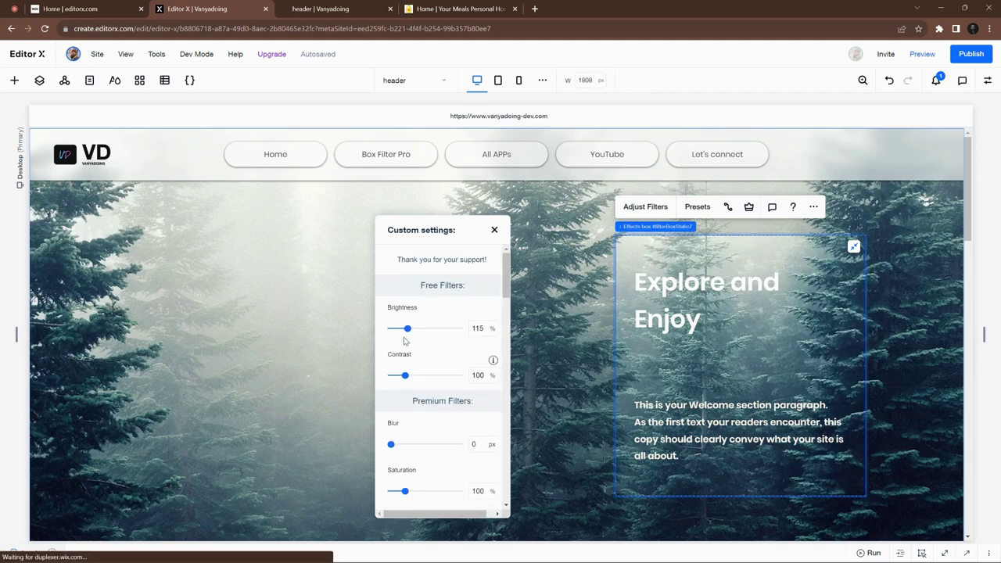
Step: Raise the box's Brightness to 140 and close the filter settings
{"action": "double_click", "coordinate": [477, 328]}
{"action": "type", "text": "140"}
{"action": "key", "text": "Return"}
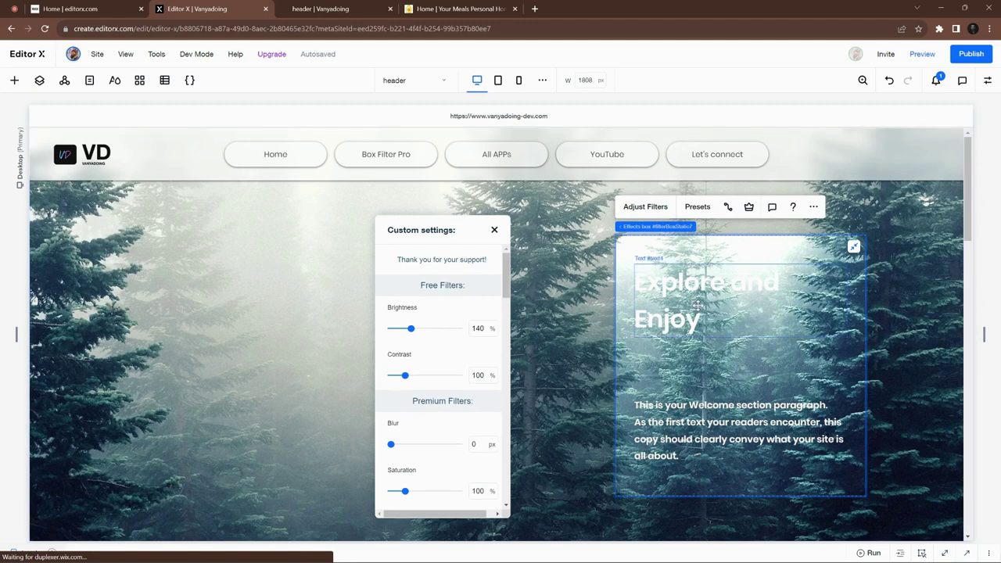
{"action": "left_click", "coordinate": [547, 366]}
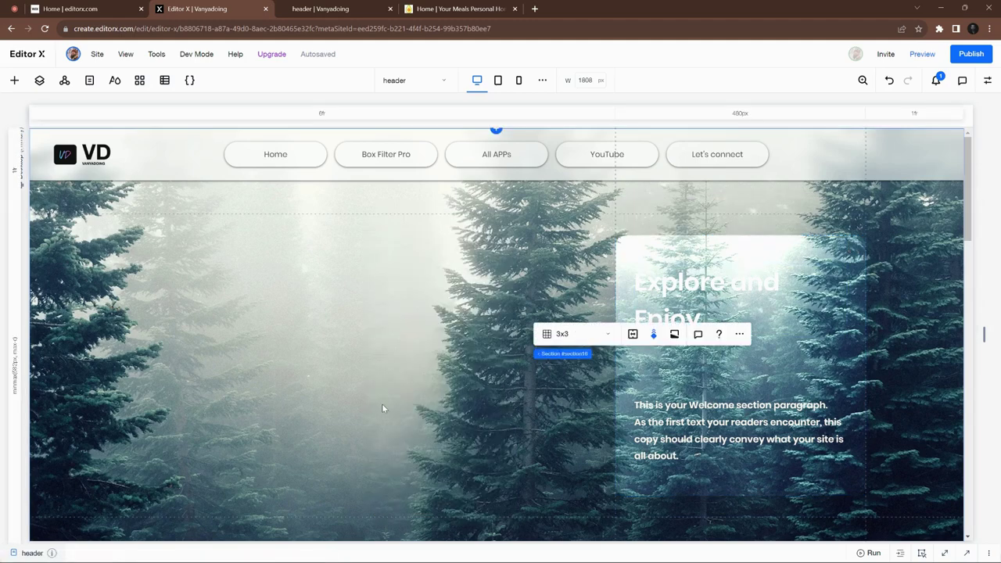
{"action": "left_click", "coordinate": [809, 356]}
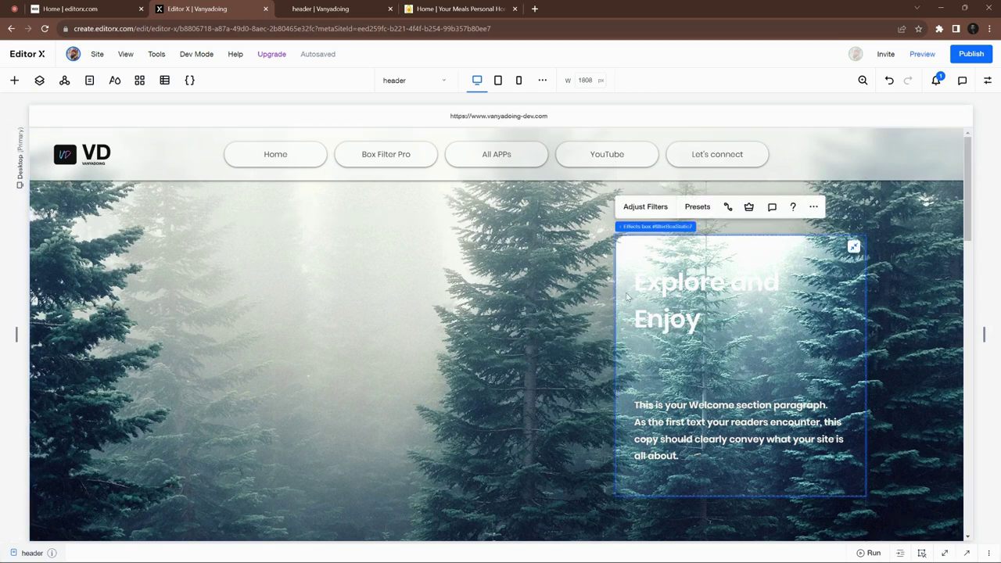
{"action": "left_click", "coordinate": [645, 208]}
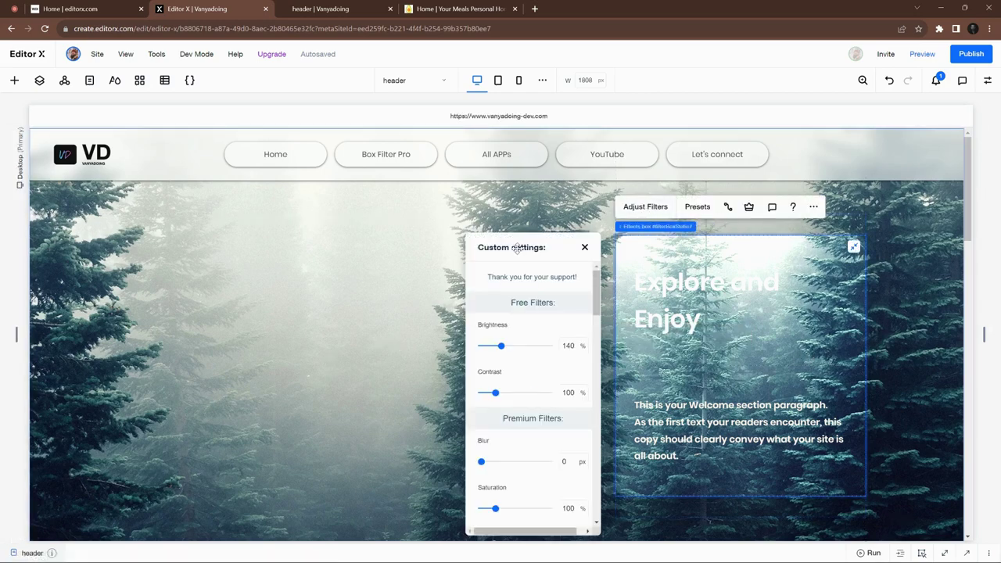
Step: Enter Brightness 115 and Blur 6 px in the box's Custom filters, then close the panel
{"action": "left_click_drag", "start_coordinate": [522, 247], "coordinate": [368, 230]}
{"action": "double_click", "coordinate": [418, 331]}
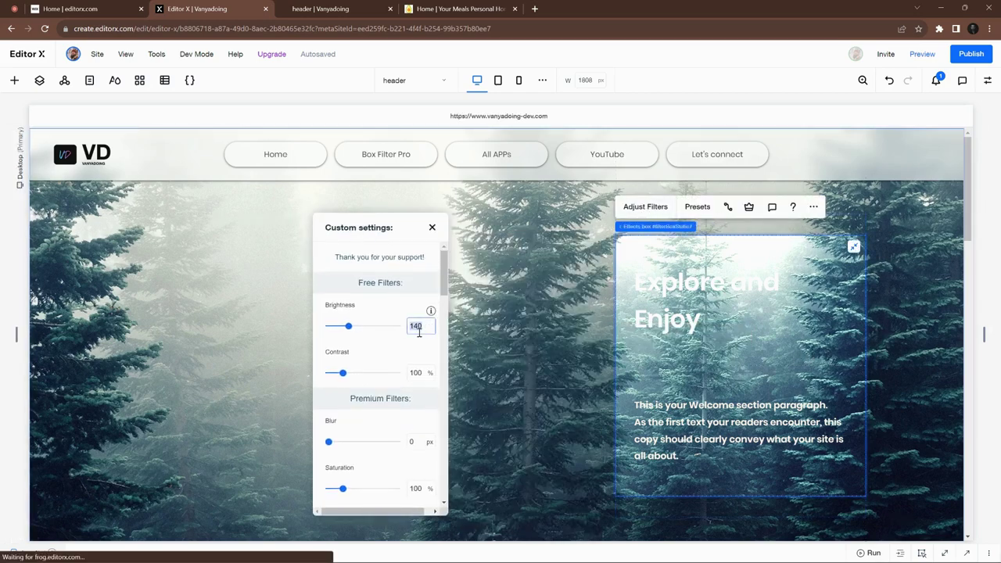
{"action": "type", "text": "115"}
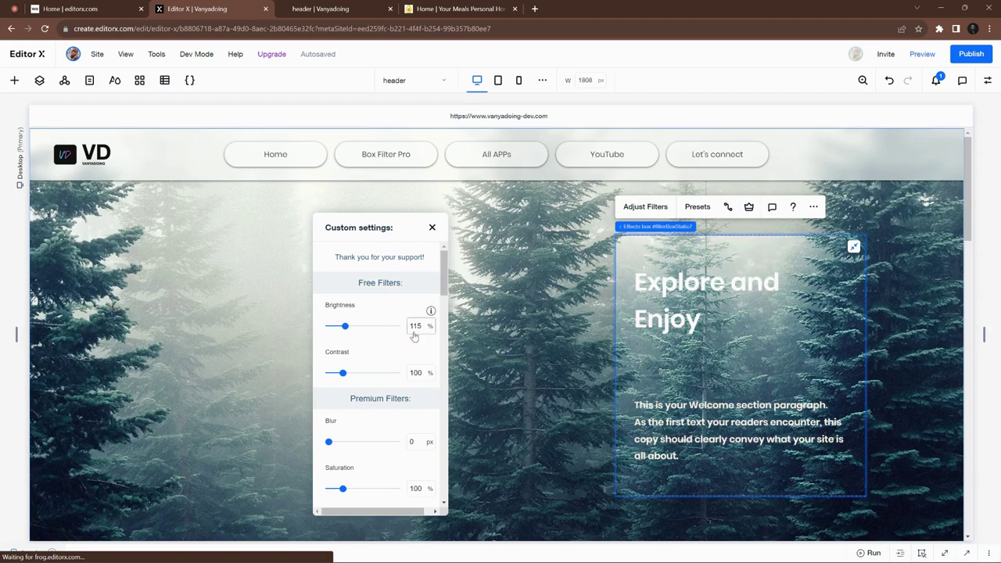
{"action": "left_click", "coordinate": [415, 441]}
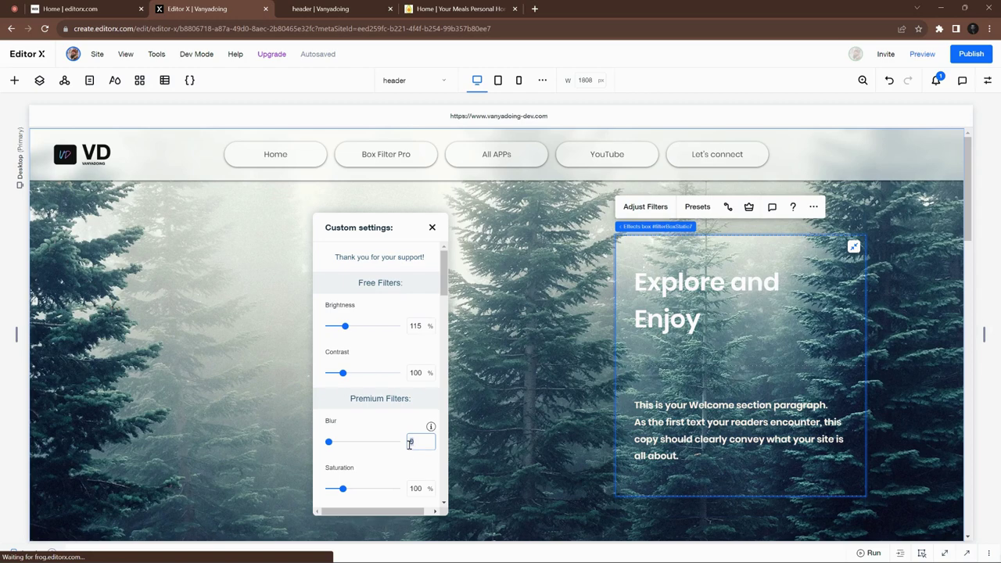
{"action": "type", "text": "6"}
{"action": "left_click", "coordinate": [403, 423]}
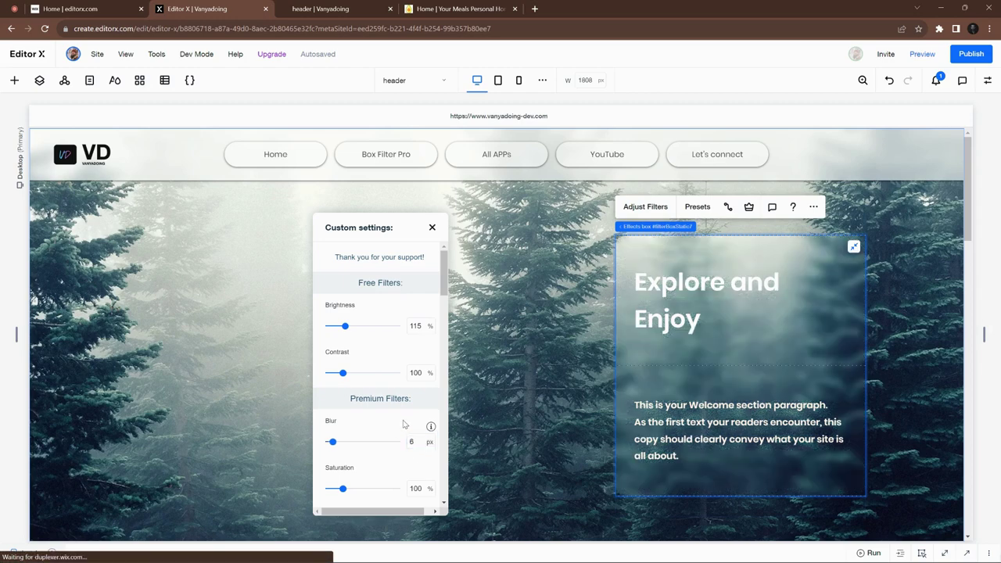
{"action": "left_click", "coordinate": [523, 381]}
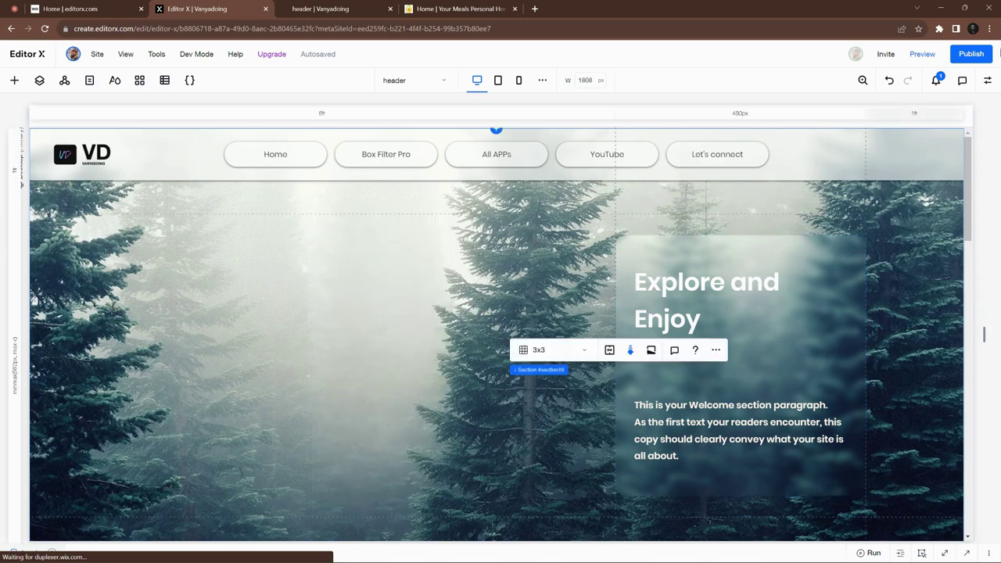
Step: Republish the site and open the live blur-header page via the header page's SEO Basics
{"action": "left_click", "coordinate": [417, 295]}
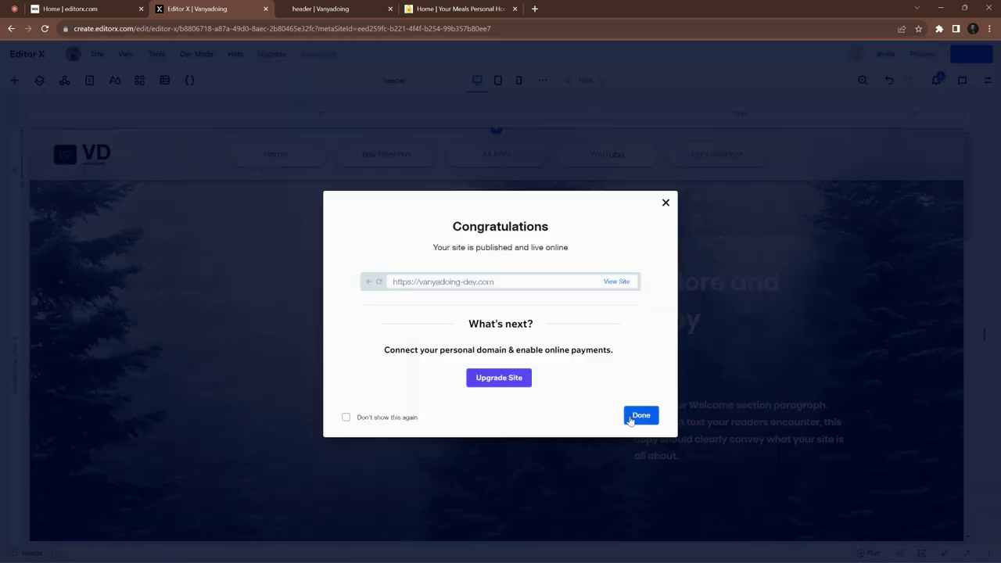
{"action": "left_click", "coordinate": [640, 415]}
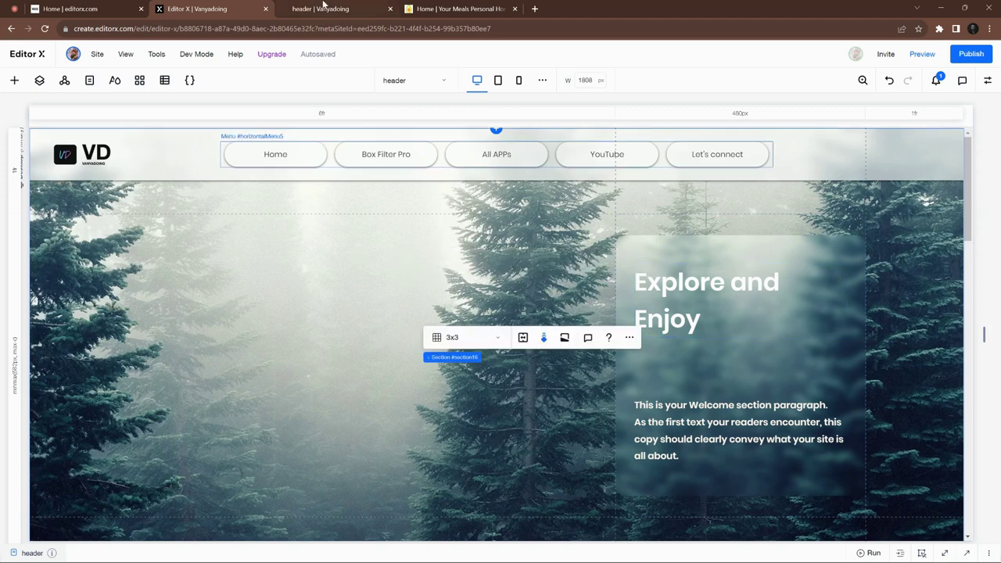
{"action": "left_click", "coordinate": [89, 80]}
{"action": "left_click", "coordinate": [143, 337]}
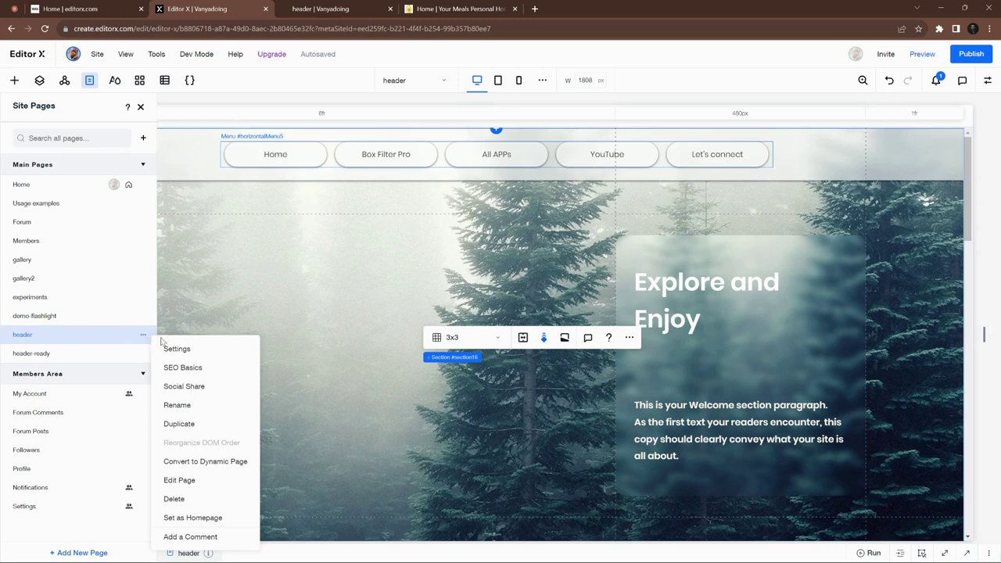
{"action": "left_click", "coordinate": [218, 368]}
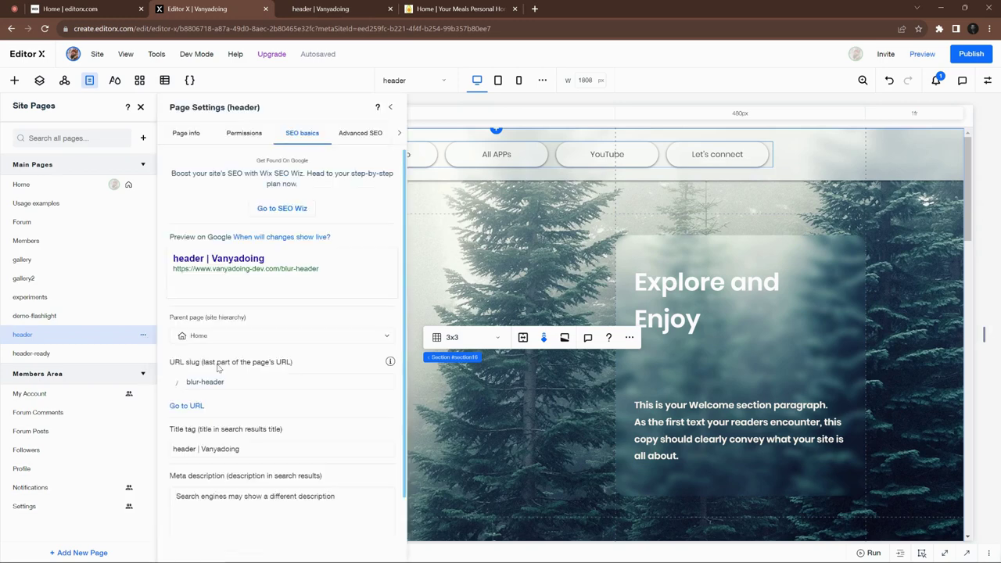
{"action": "left_click", "coordinate": [187, 405]}
{"action": "left_click", "coordinate": [227, 9]}
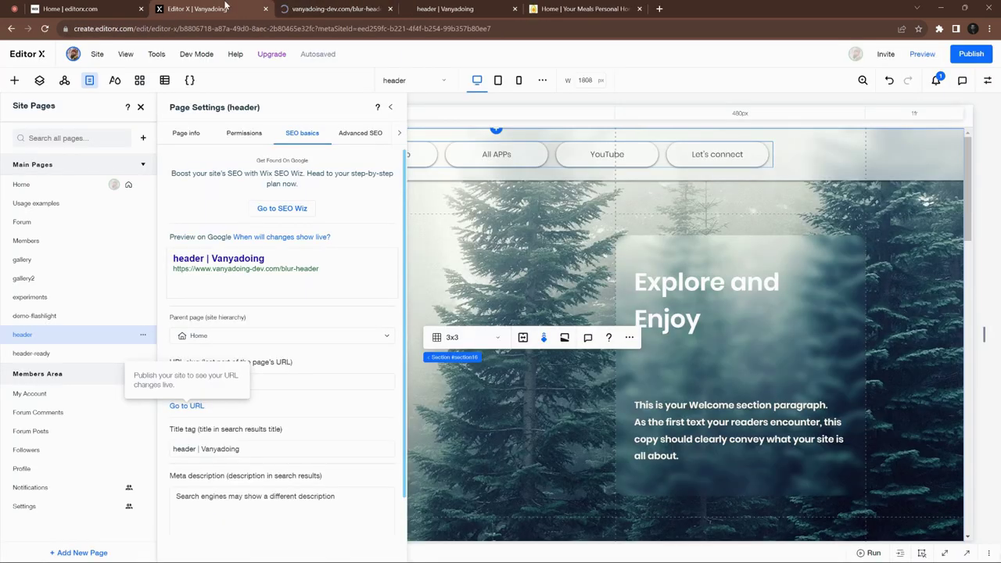
{"action": "left_click", "coordinate": [393, 109]}
Step: Scroll through the live blur-header page to check the frosted header and blurred welcome box
{"action": "key", "text": "ctrl+Tab"}
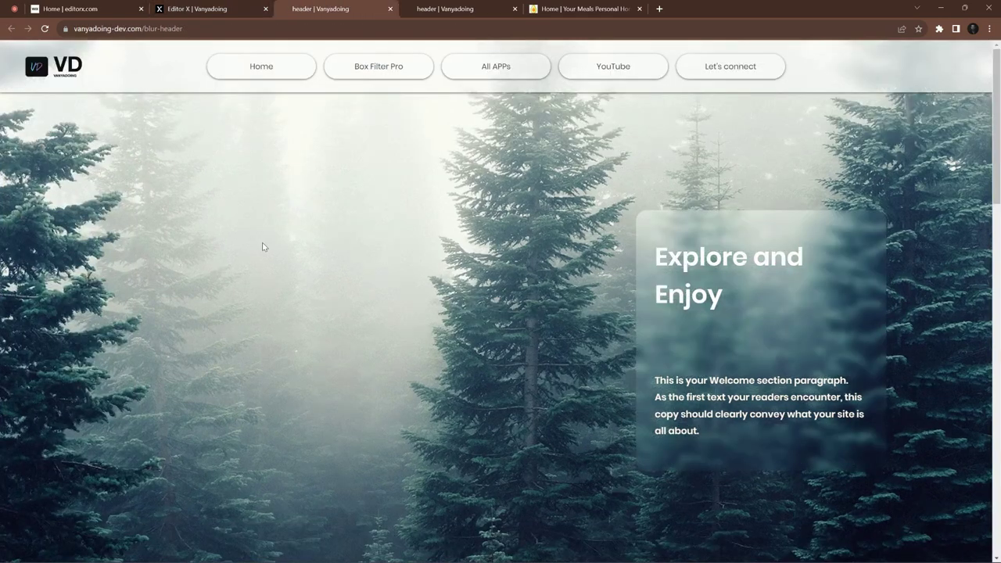
{"action": "scroll", "coordinate": [304, 230], "scroll_direction": "down", "scroll_amount": 7}
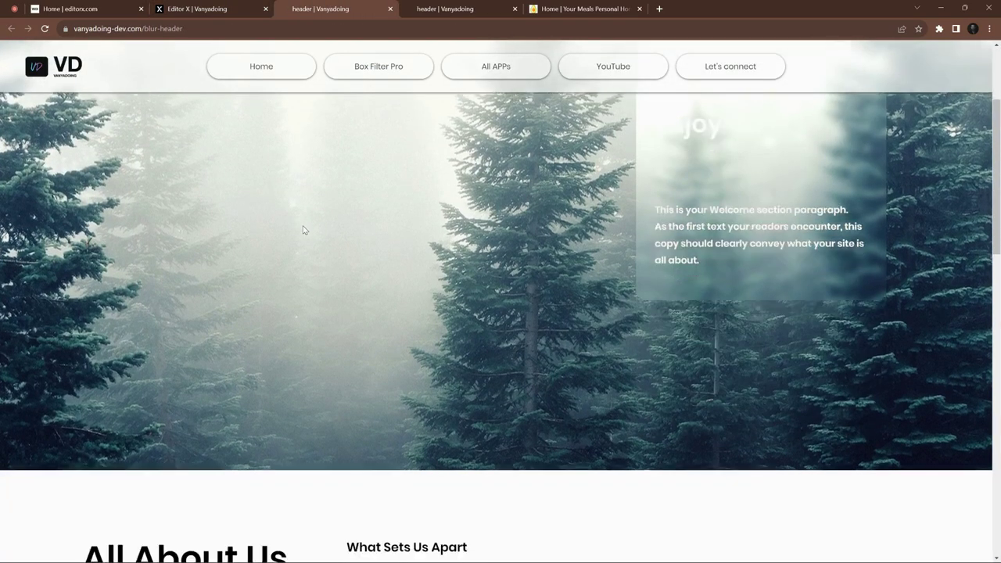
{"action": "scroll", "coordinate": [304, 230], "scroll_direction": "up", "scroll_amount": 7}
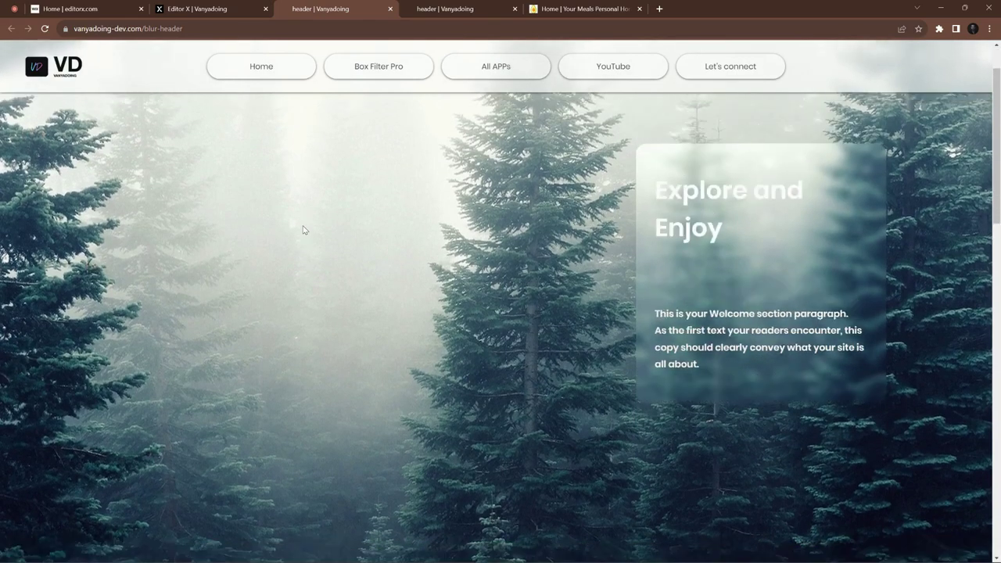
{"action": "scroll", "coordinate": [304, 230], "scroll_direction": "down", "scroll_amount": 3}
{"action": "scroll", "coordinate": [304, 229], "scroll_direction": "down", "scroll_amount": 8}
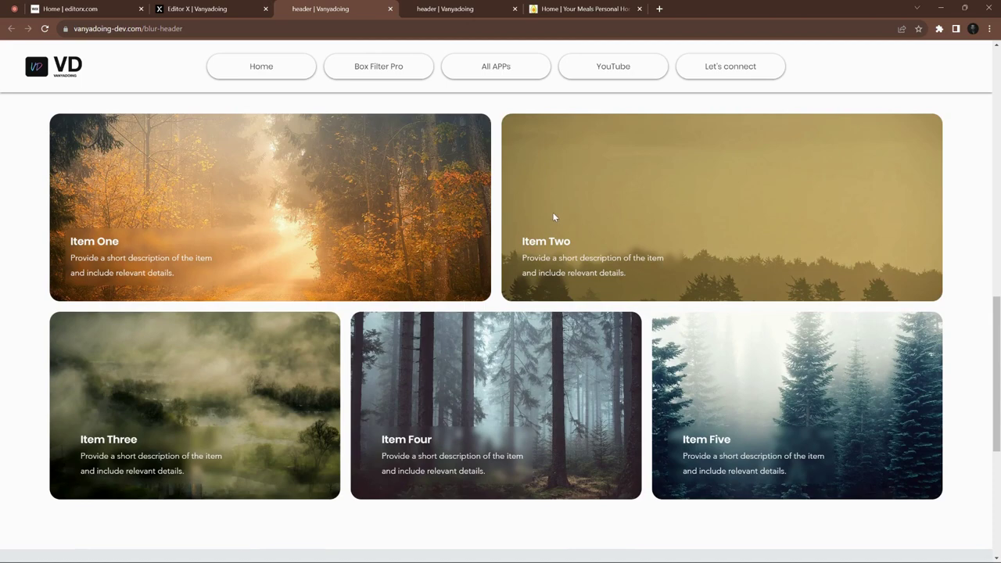
{"action": "scroll", "coordinate": [553, 217], "scroll_direction": "down", "scroll_amount": 5}
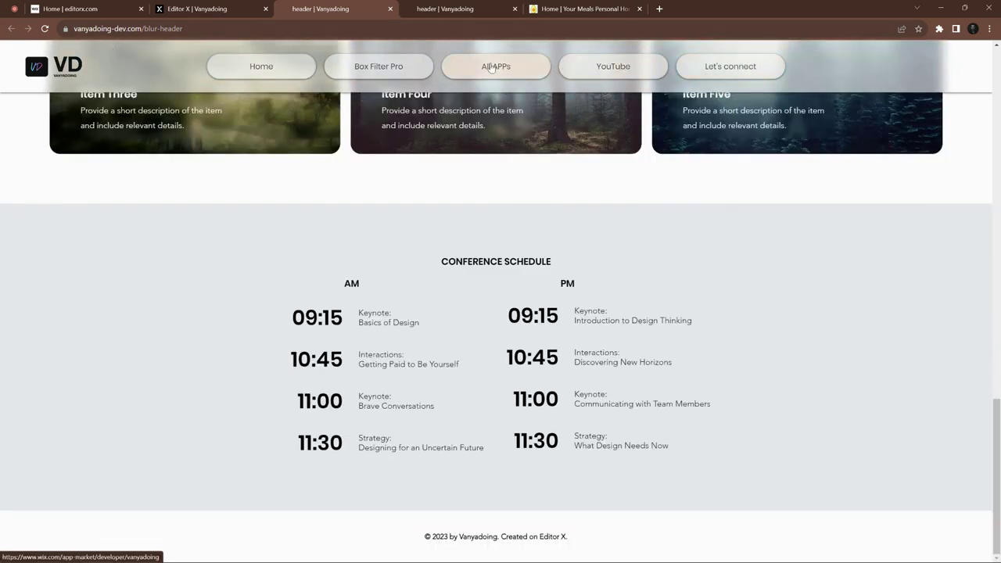
{"action": "scroll", "coordinate": [485, 243], "scroll_direction": "up", "scroll_amount": 7}
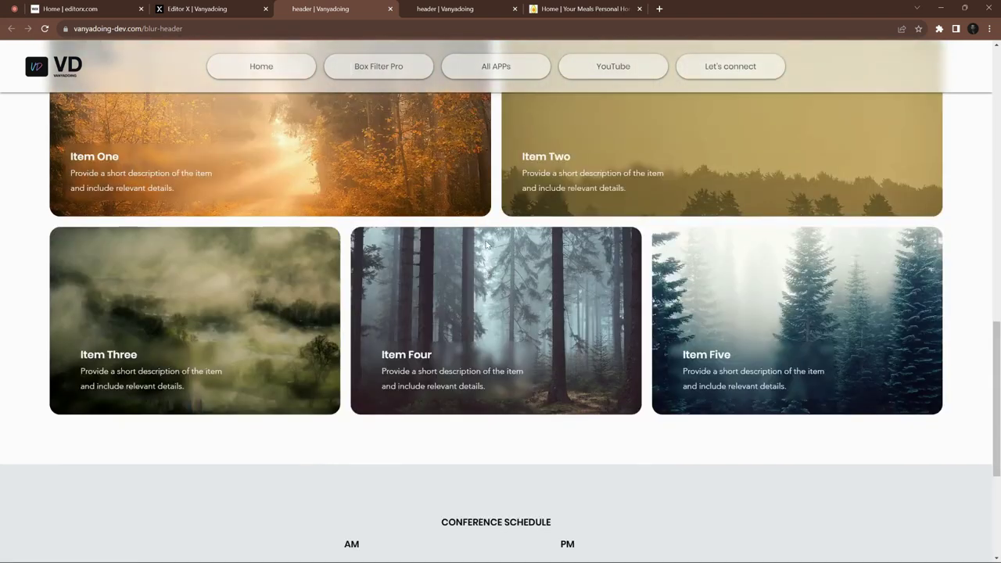
{"action": "scroll", "coordinate": [472, 234], "scroll_direction": "down", "scroll_amount": 1}
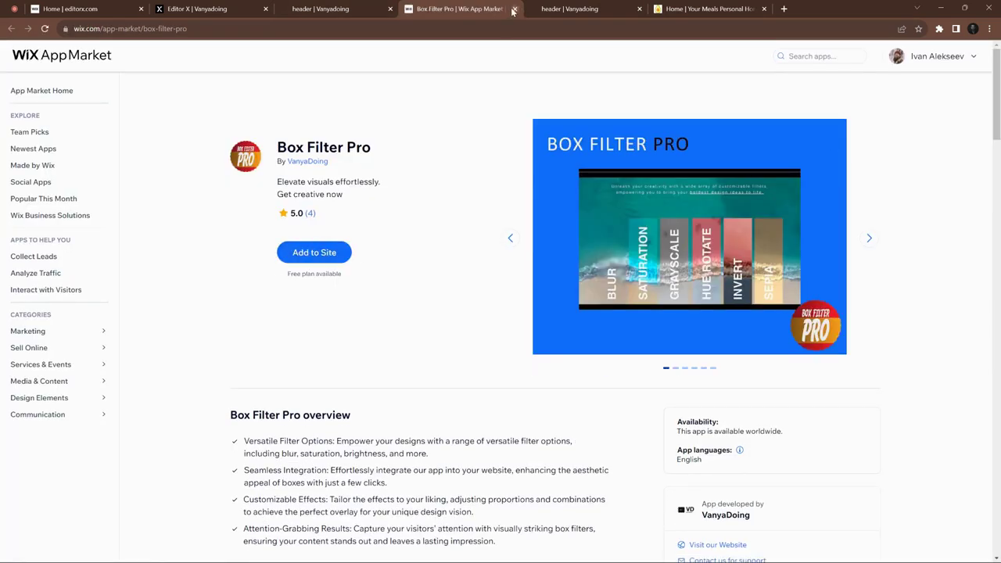
Step: Close the App Market listing, then open Box Filter Pro from the live site's menu and scroll to its overview
{"action": "left_click", "coordinate": [514, 9]}
{"action": "scroll", "coordinate": [388, 225], "scroll_direction": "up", "scroll_amount": 2}
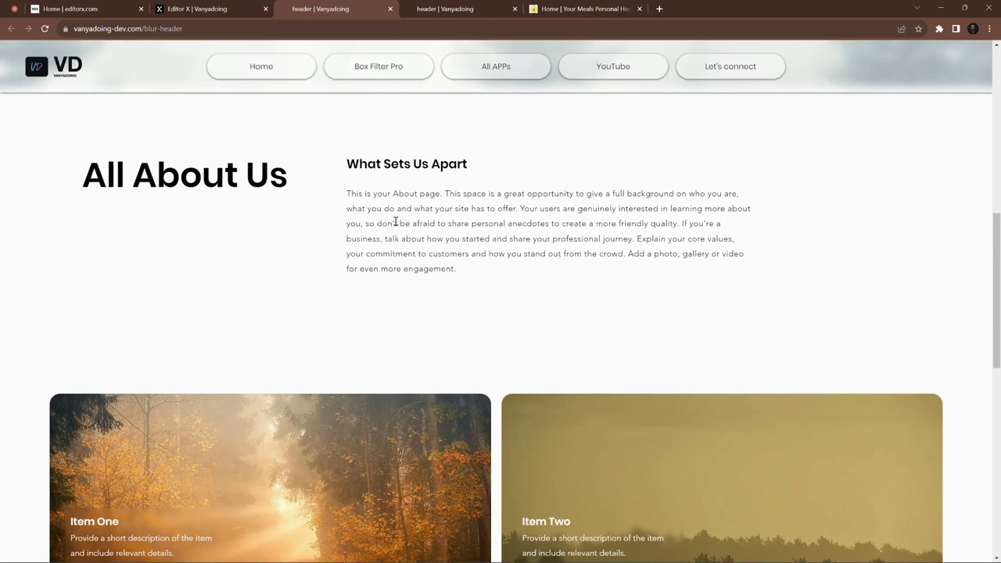
{"action": "left_click", "coordinate": [378, 66]}
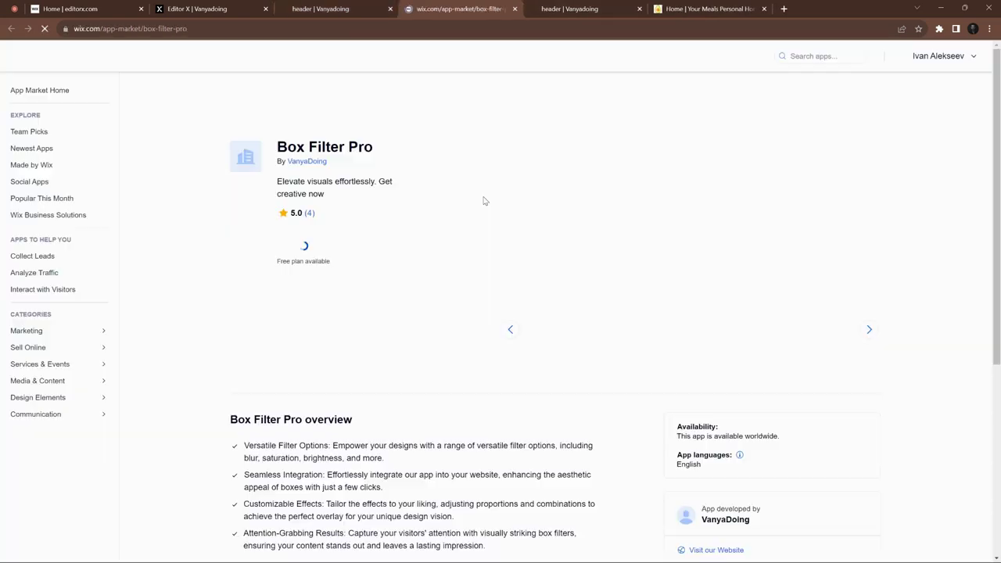
{"action": "scroll", "coordinate": [352, 295], "scroll_direction": "down", "scroll_amount": 3}
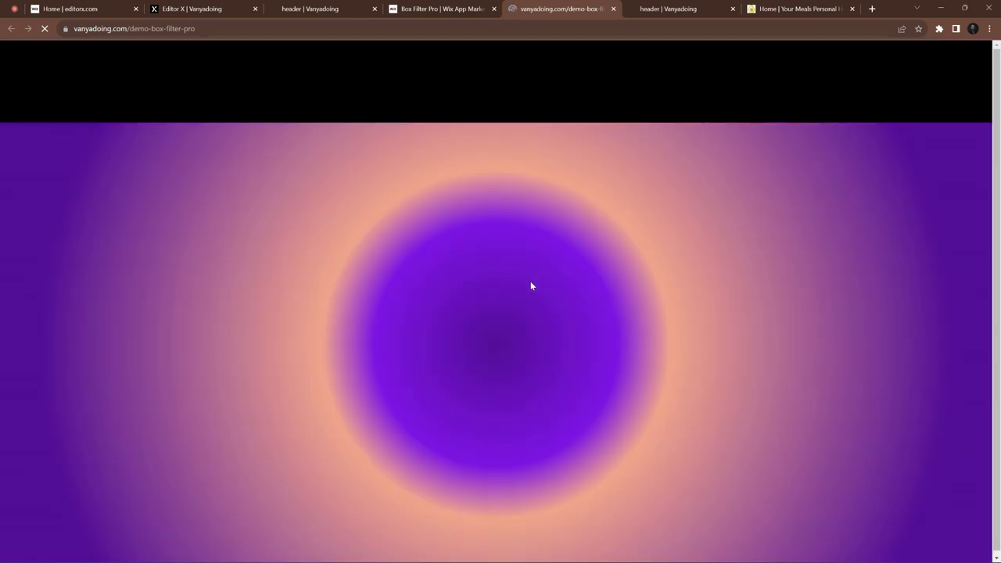
{"action": "scroll", "coordinate": [777, 265], "scroll_direction": "down", "scroll_amount": 3}
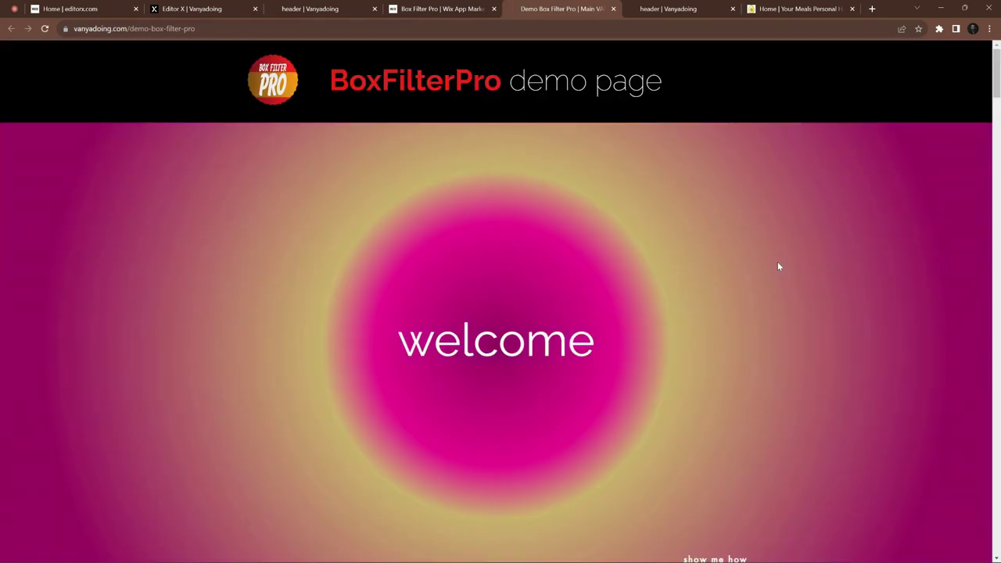
{"action": "scroll", "coordinate": [770, 265], "scroll_direction": "down", "scroll_amount": 1}
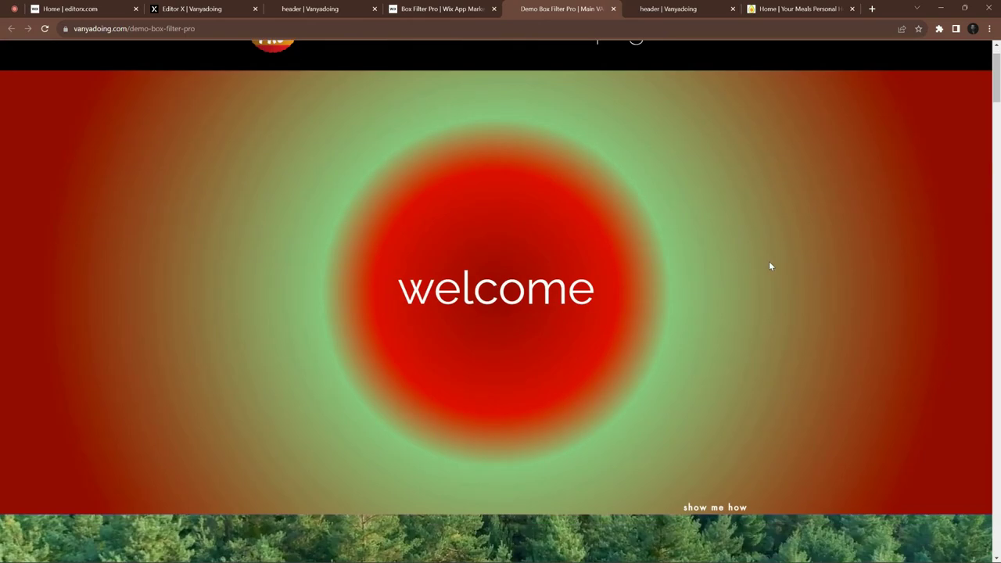
{"action": "scroll", "coordinate": [651, 266], "scroll_direction": "down", "scroll_amount": 3}
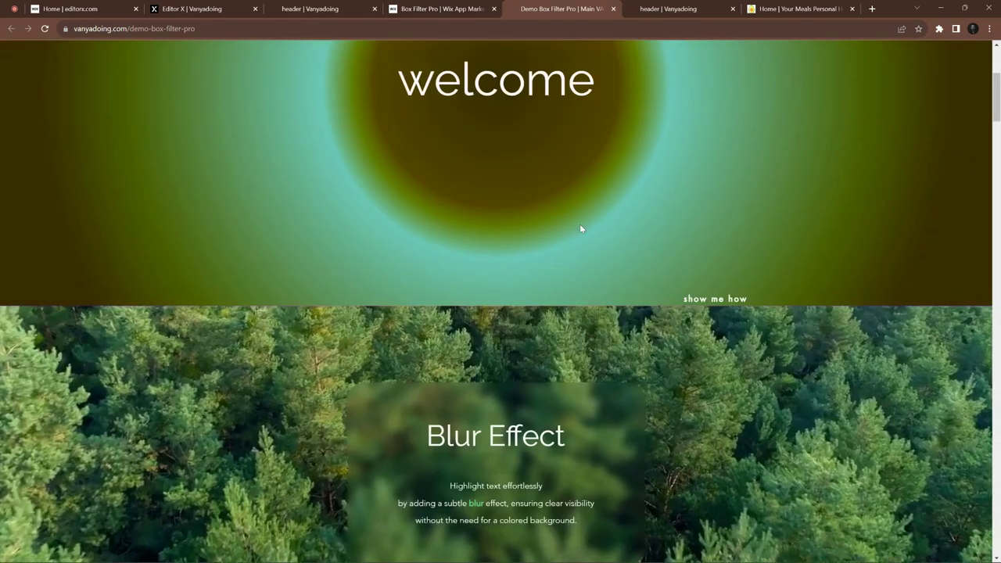
{"action": "scroll", "coordinate": [244, 270], "scroll_direction": "down", "scroll_amount": 4}
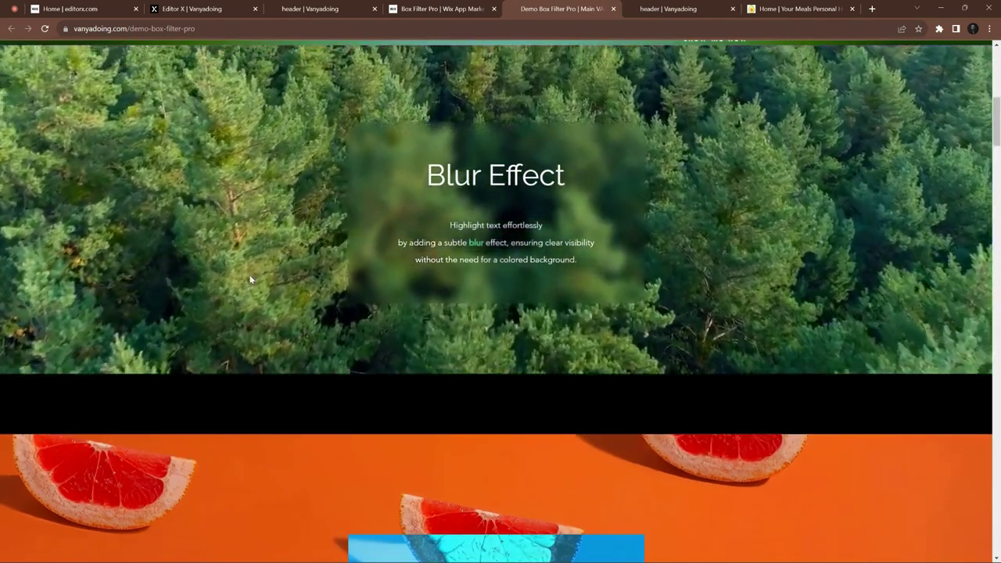
{"action": "scroll", "coordinate": [250, 279], "scroll_direction": "down", "scroll_amount": 15}
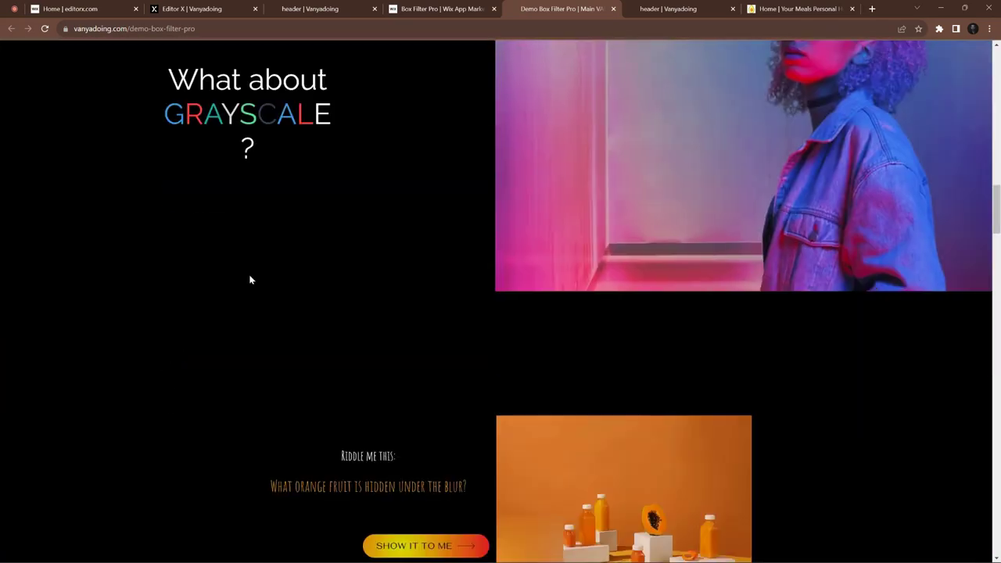
{"action": "scroll", "coordinate": [251, 279], "scroll_direction": "down", "scroll_amount": 8}
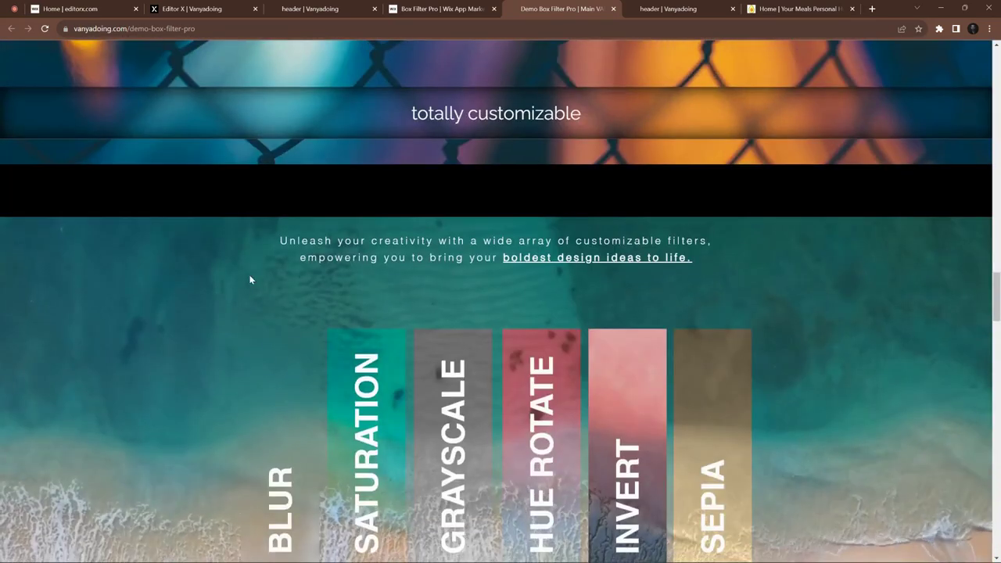
{"action": "scroll", "coordinate": [250, 279], "scroll_direction": "up", "scroll_amount": 3}
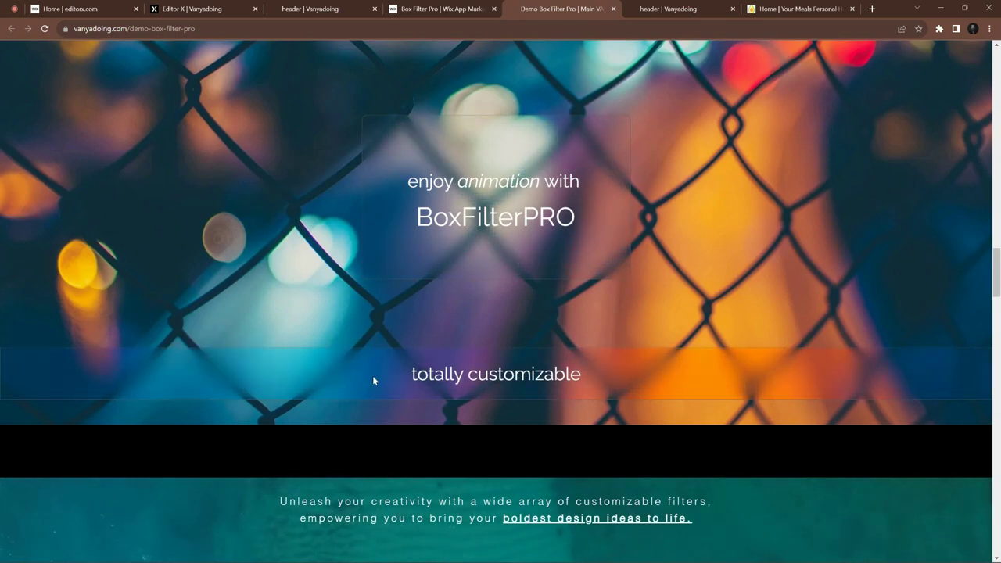
{"action": "scroll", "coordinate": [340, 374], "scroll_direction": "down", "scroll_amount": 15}
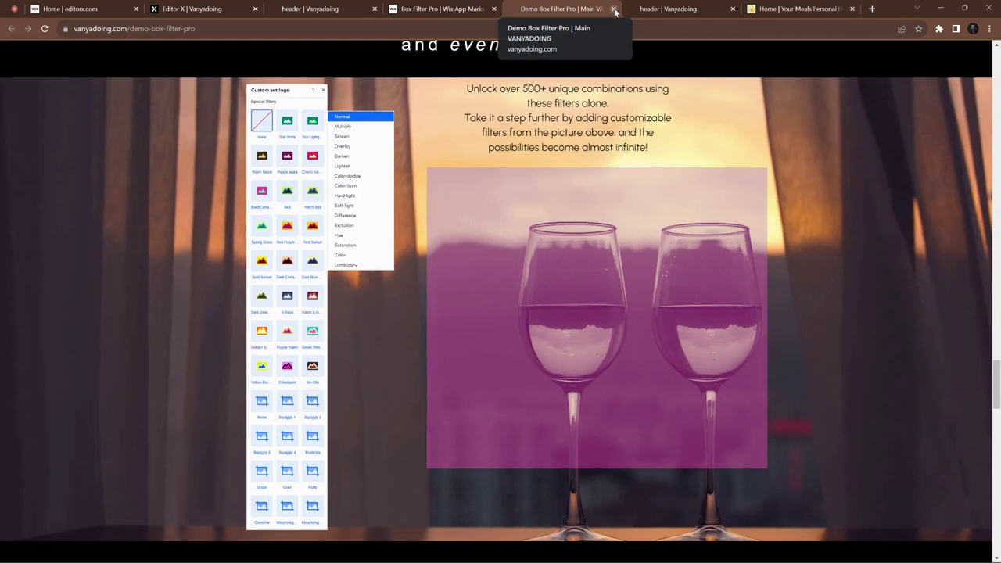
{"action": "left_click", "coordinate": [615, 9]}
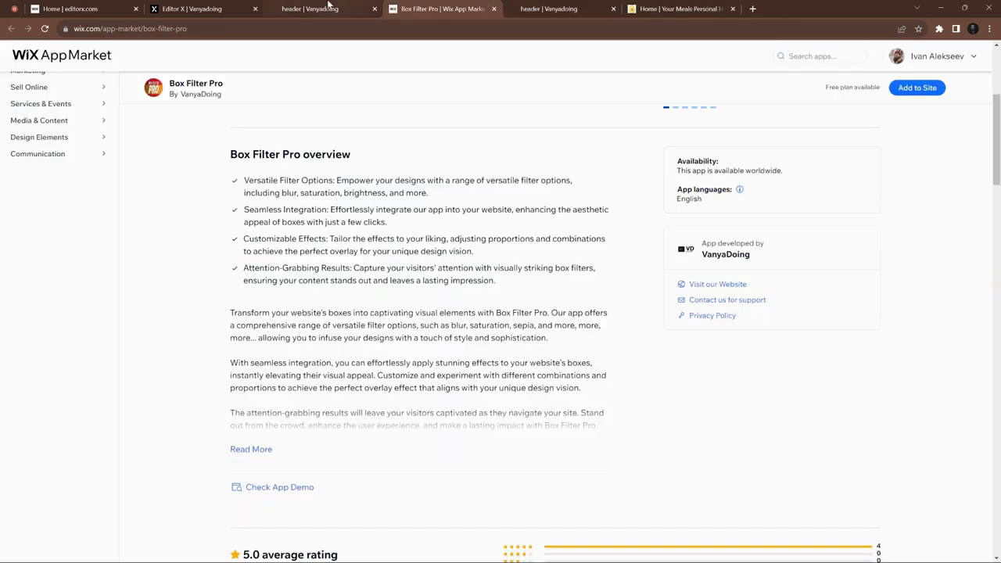